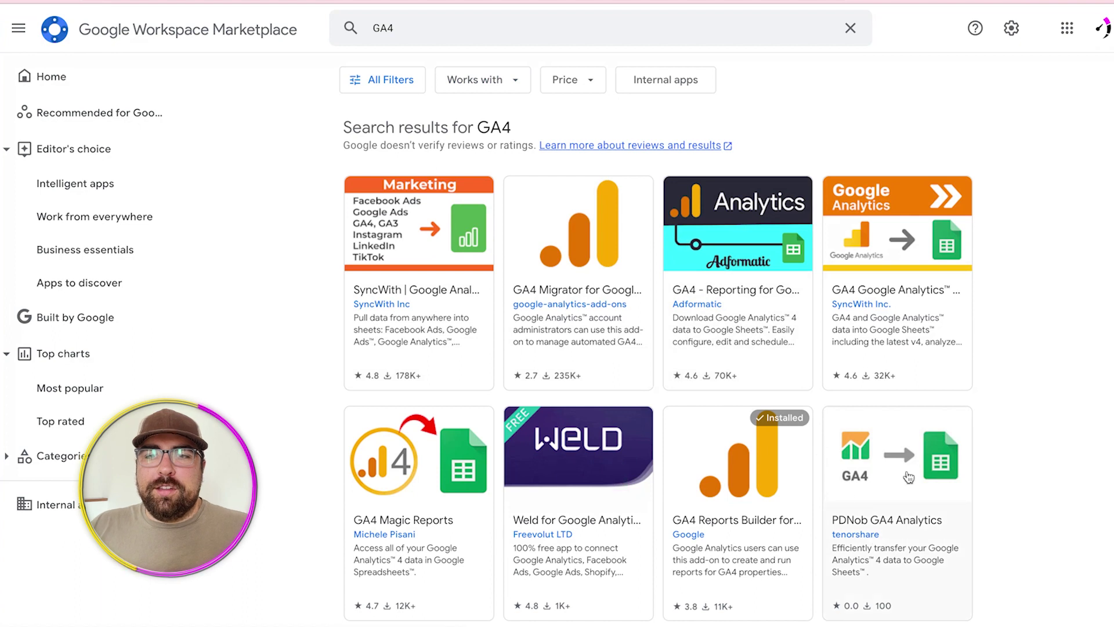
- Open the GA4 Reports Builder for Google Analytics listing from the GA4 search results and look over its overview
scroll(783, 458, down, 1)
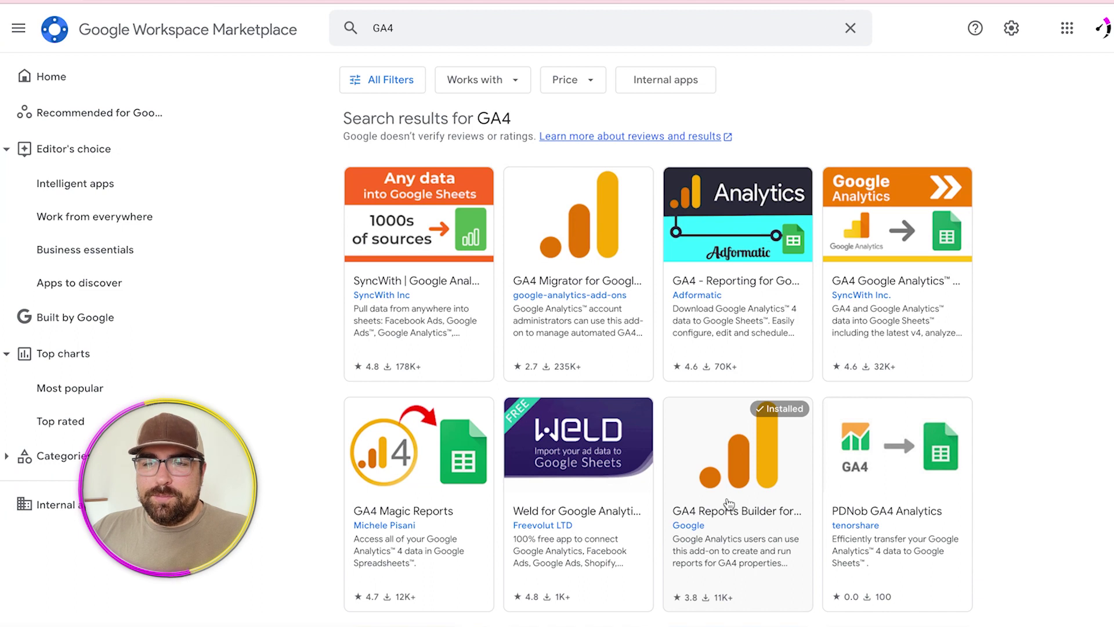
scroll(730, 503, down, 1)
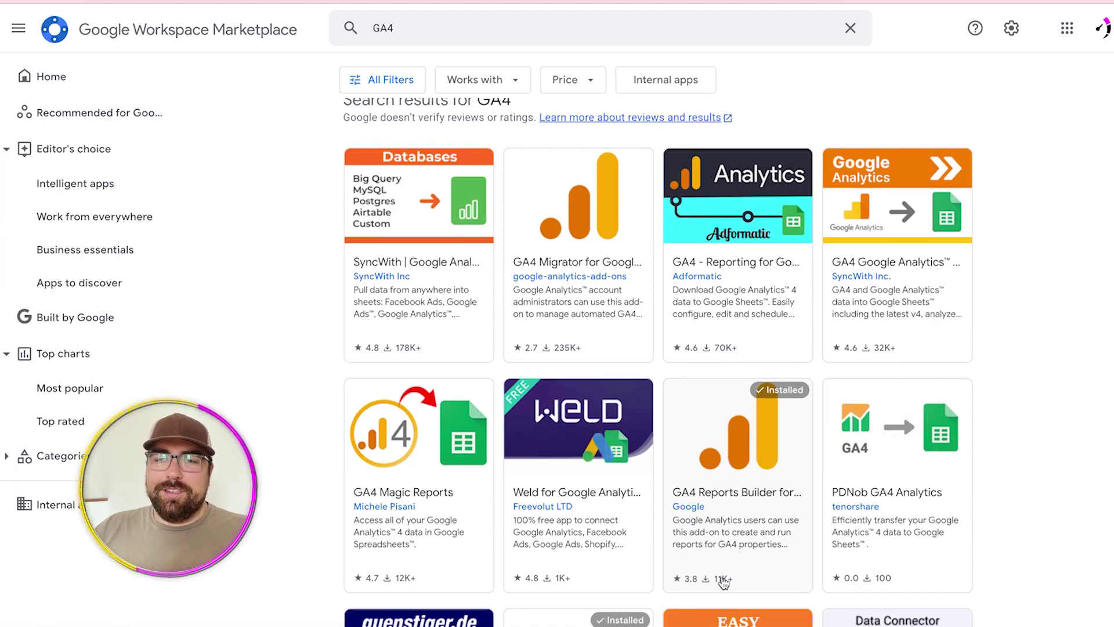
click(737, 490)
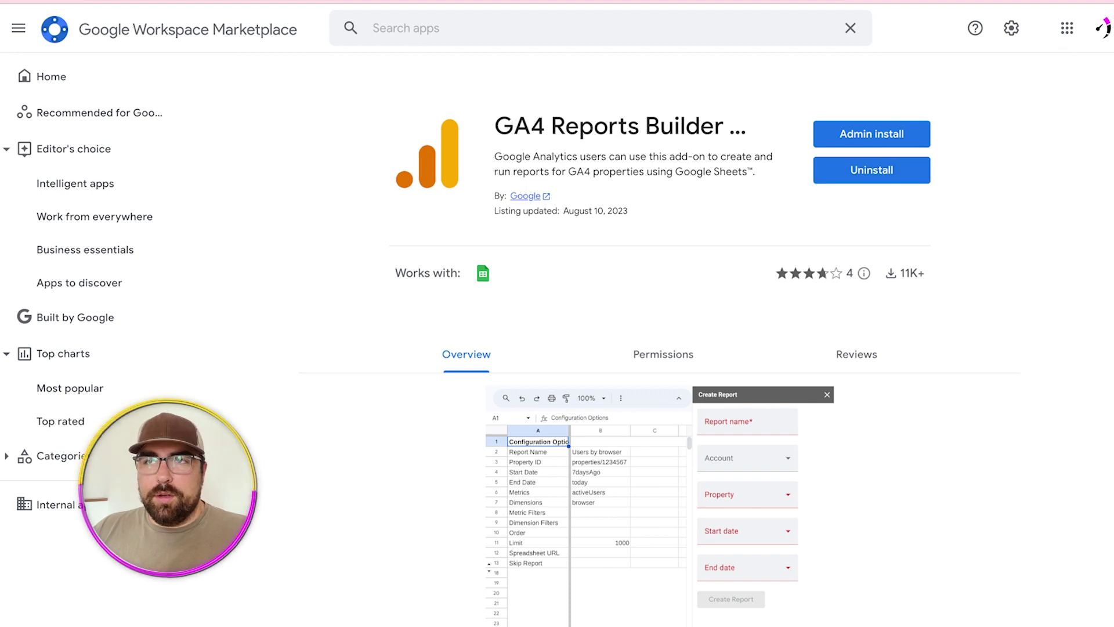
scroll(784, 302, down, 1)
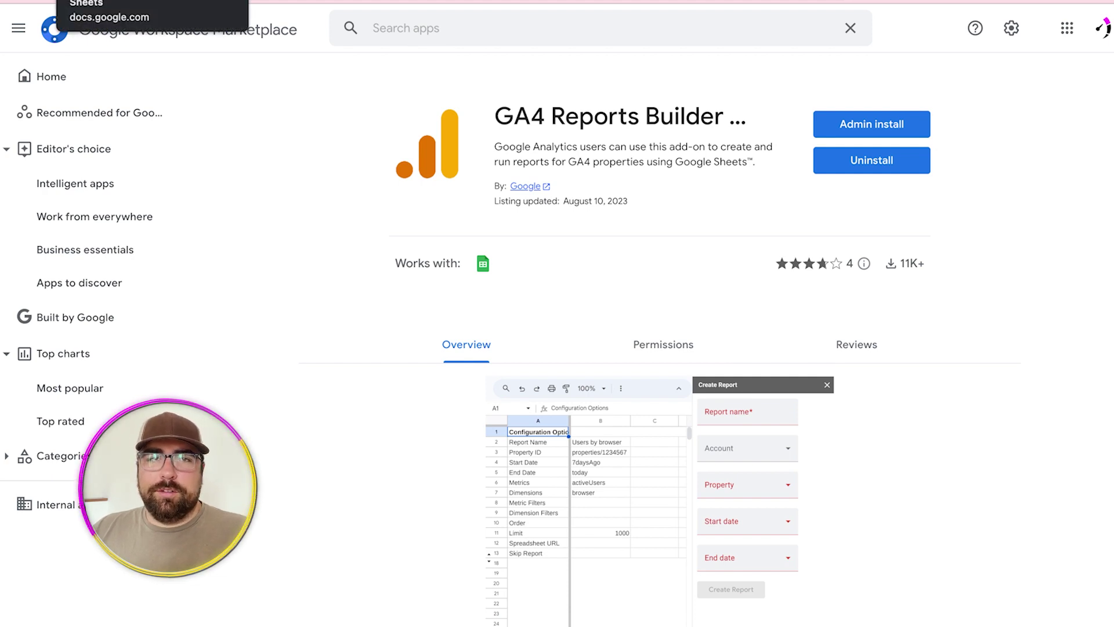
- Switch to the blank Google Sheets spreadsheet and start a new report with the GA4 Reports Builder for Google Analytics add-on
key(ctrl+Tab)
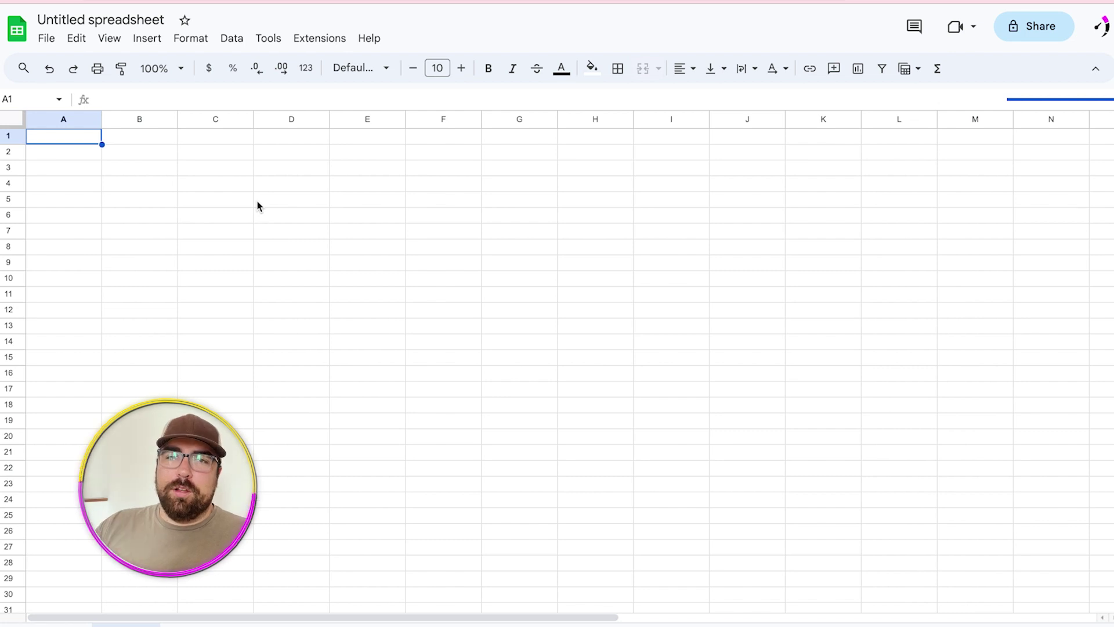
click(304, 39)
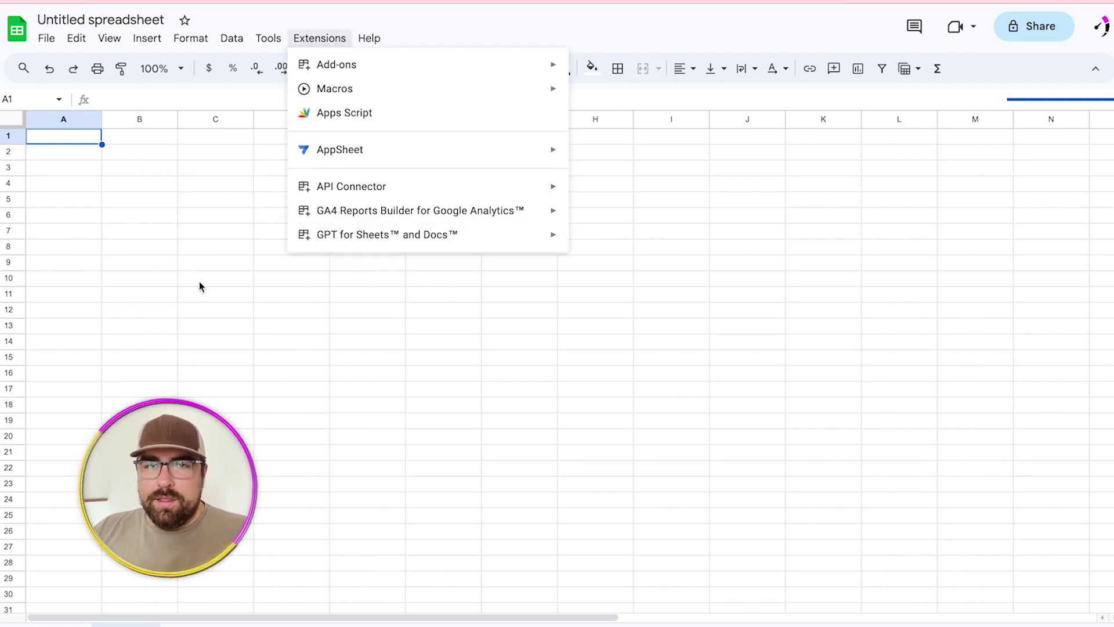
mouse_move(365, 221)
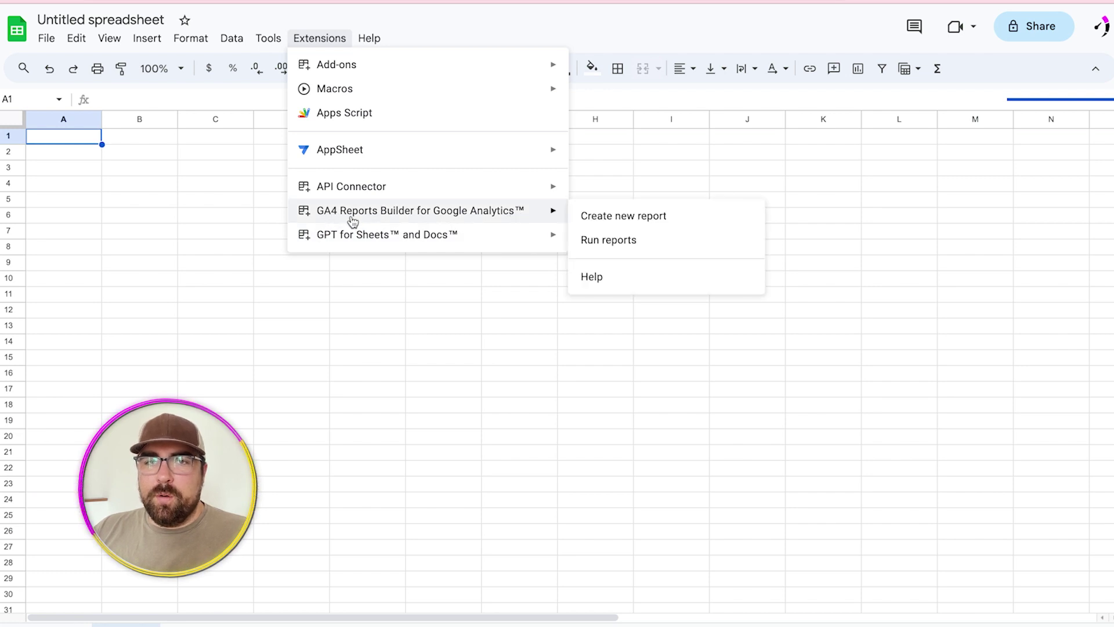
click(651, 221)
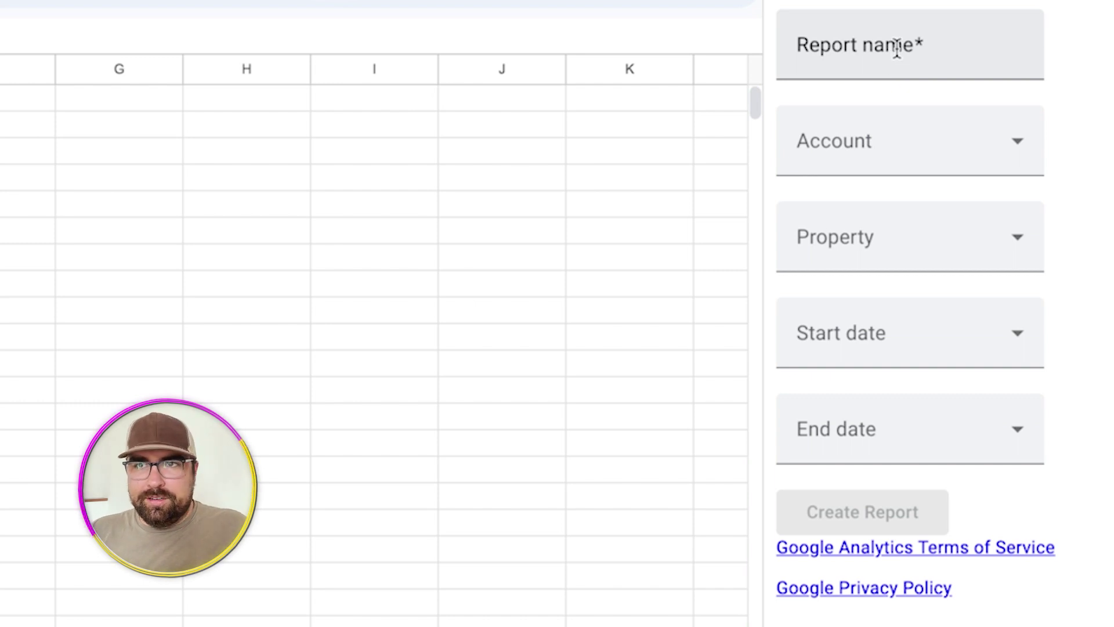
- Name the new report "Sessionized Events"
click(898, 49)
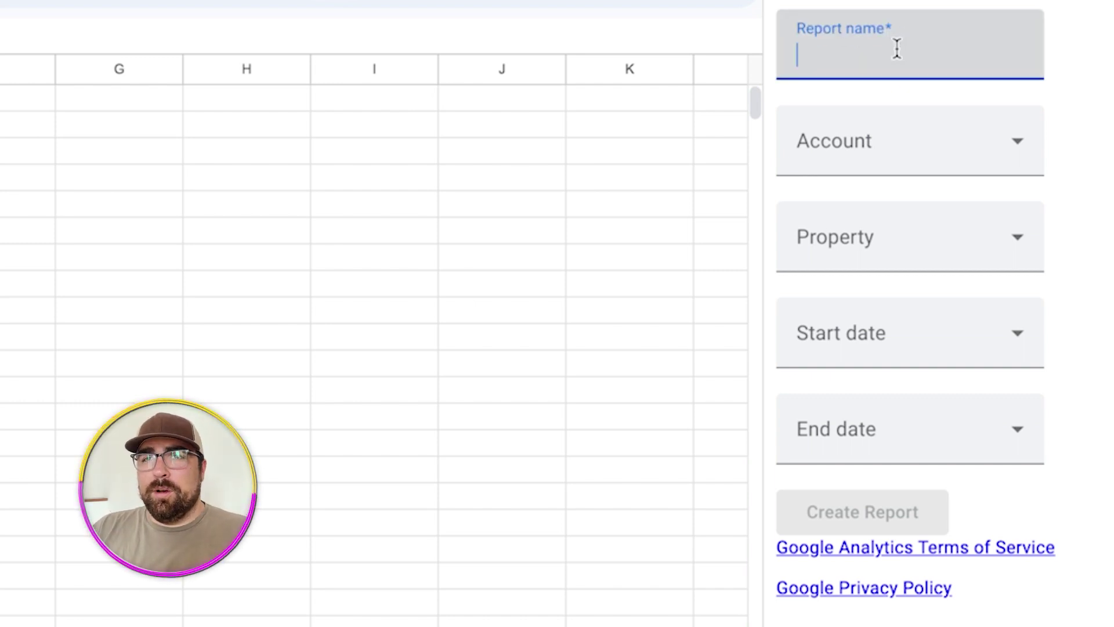
text(Sessioni)
text(zed ev)
text(ens)
text(s)
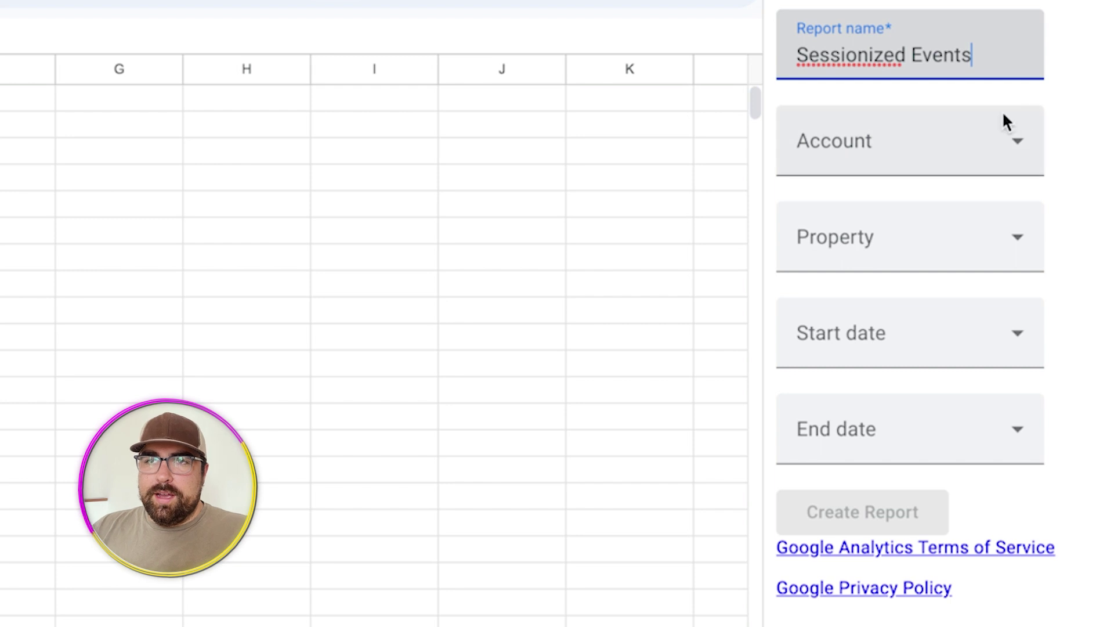
- Choose LookerStudio.VIP as both the account and the property of the report
click(1015, 127)
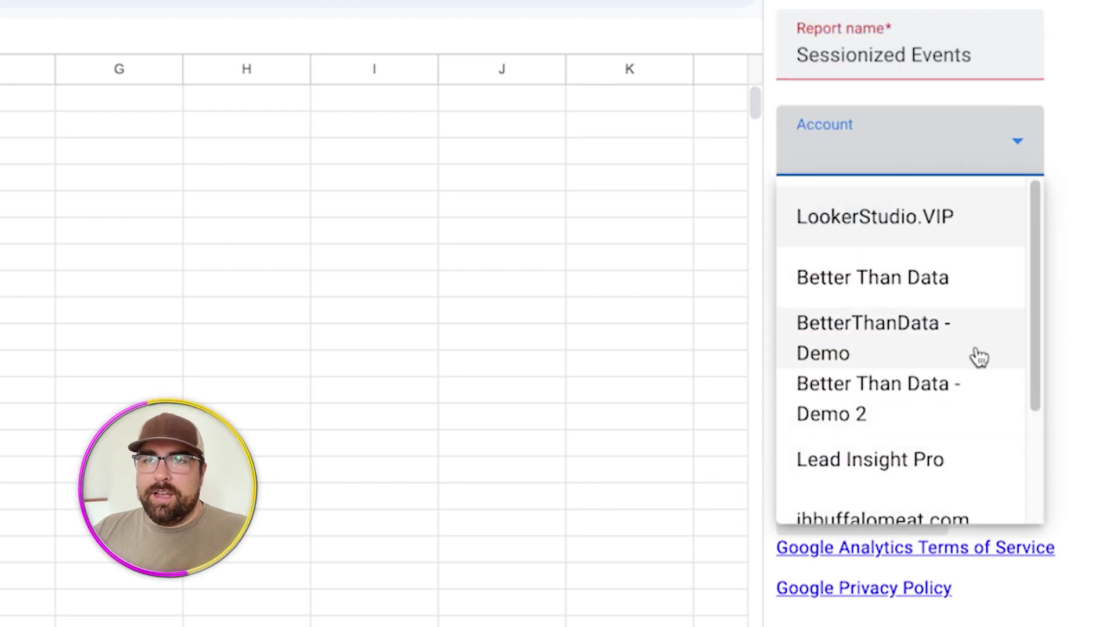
click(910, 224)
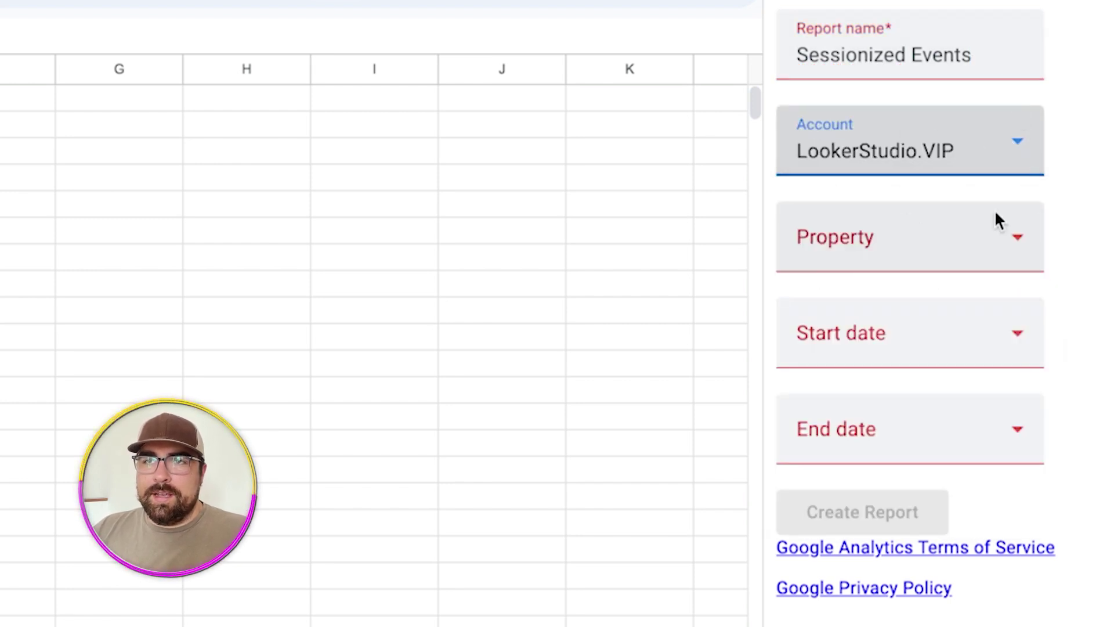
click(977, 251)
click(924, 324)
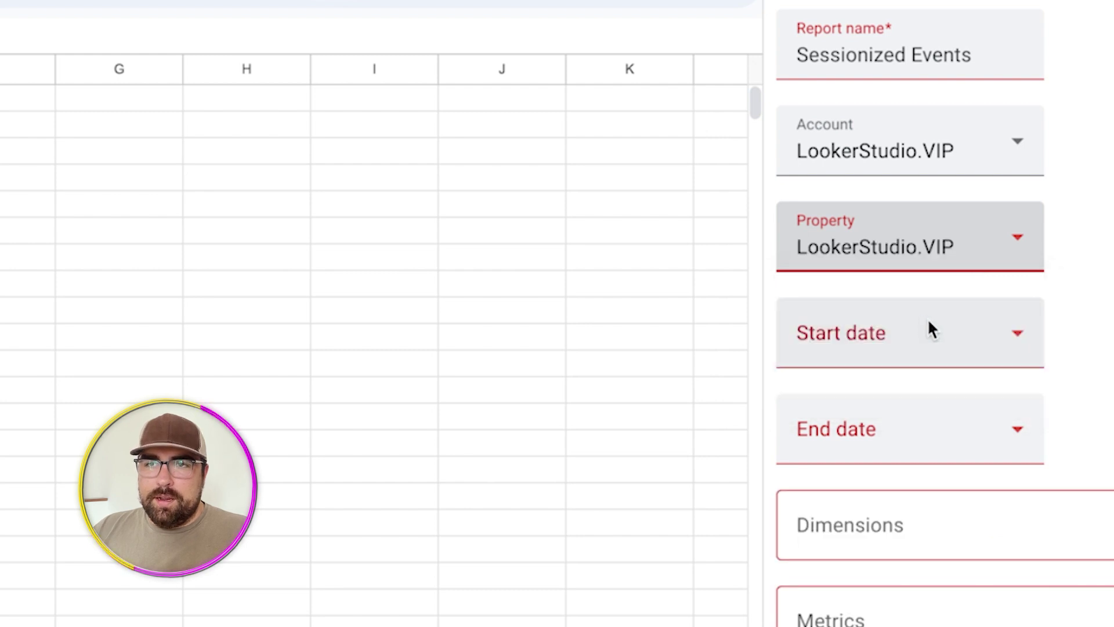
- Set the report's start date to NdaysAgo with 1 day ago and its end date to yesterday
click(979, 334)
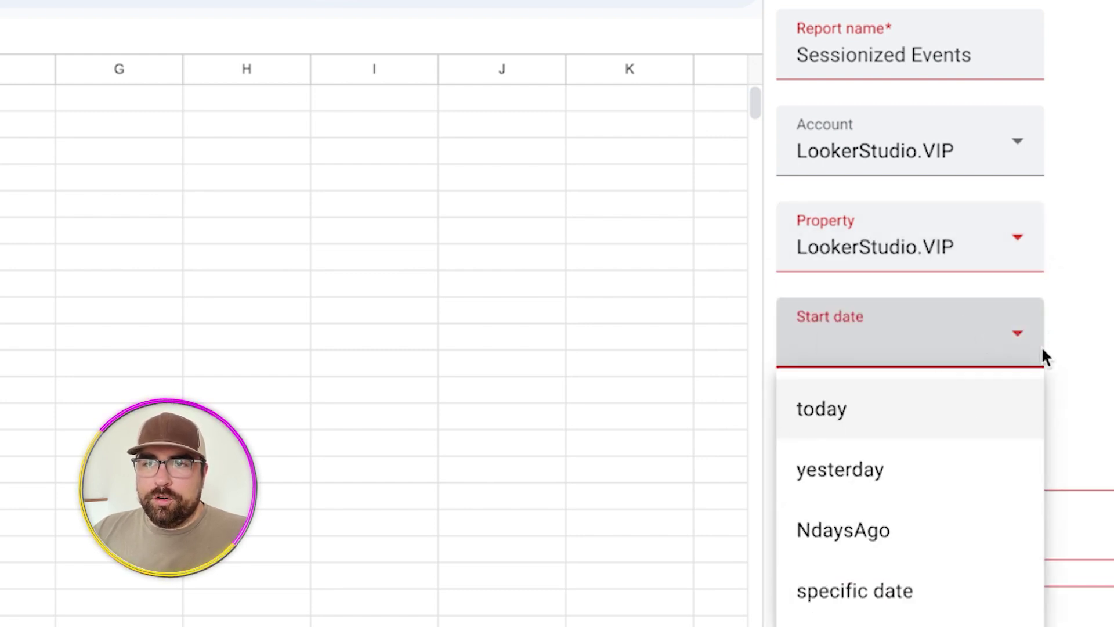
click(879, 517)
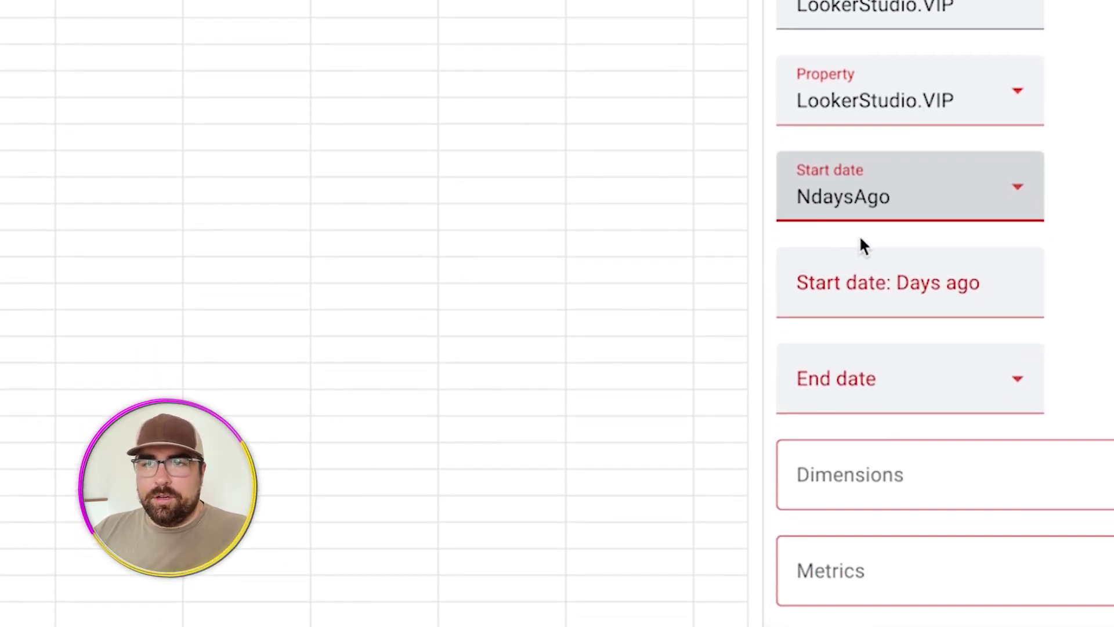
click(946, 290)
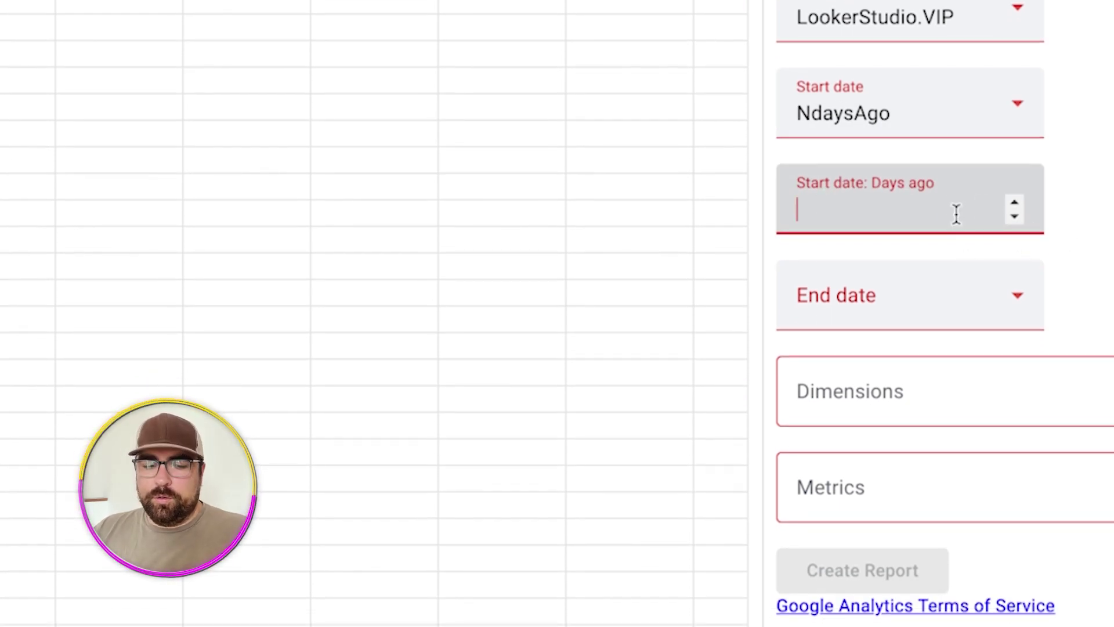
text(1)
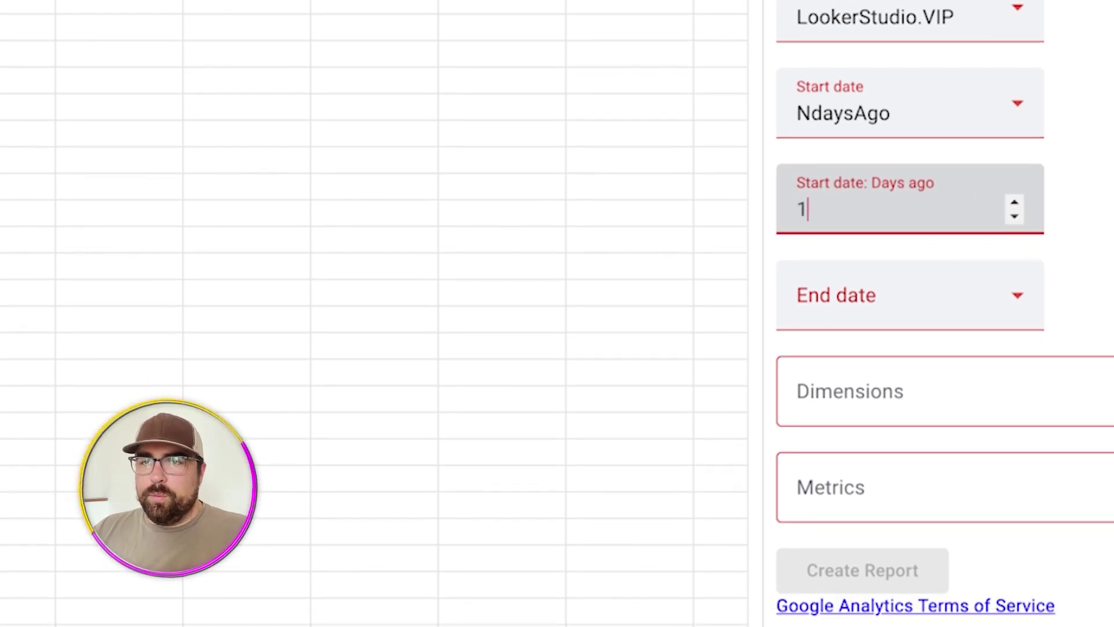
click(962, 304)
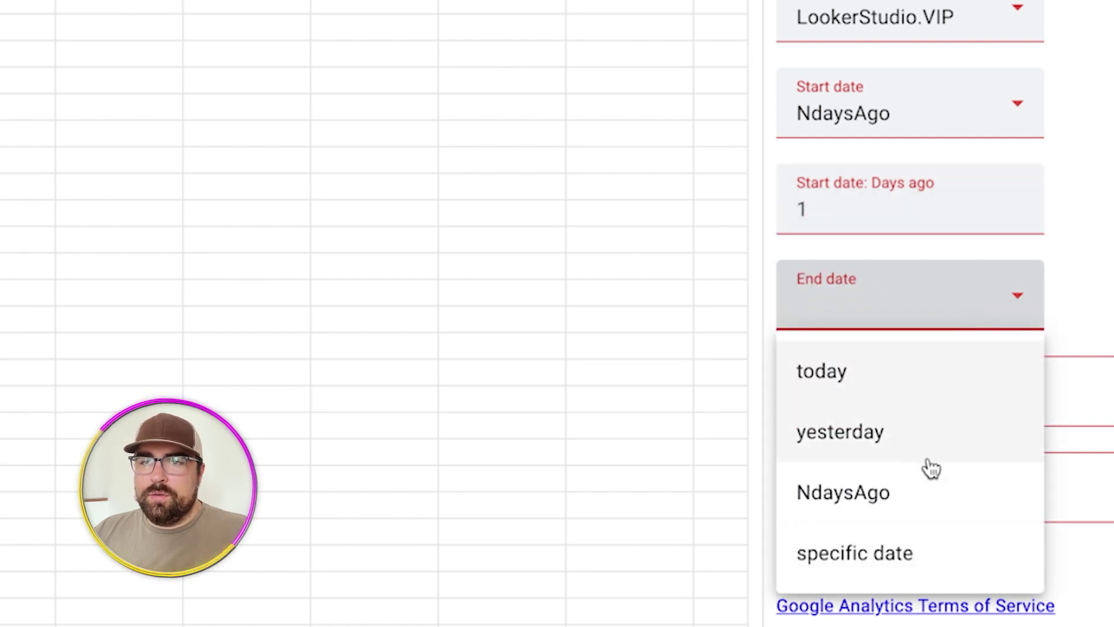
click(920, 432)
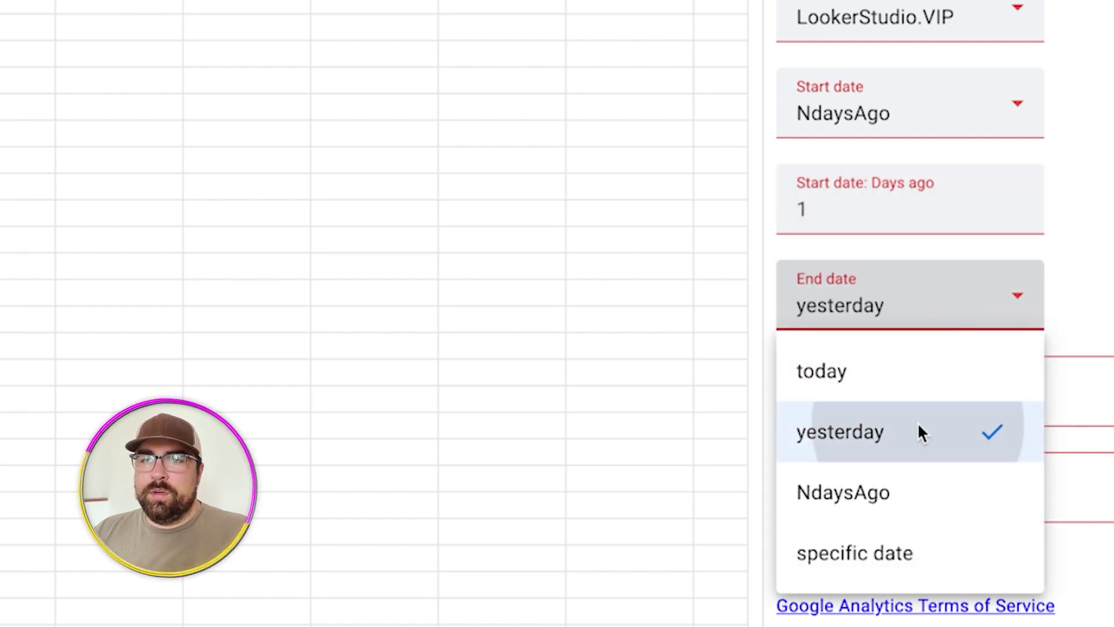
- Try today as the start date, then set it back to NdaysAgo with 60 days ago
click(842, 121)
click(877, 181)
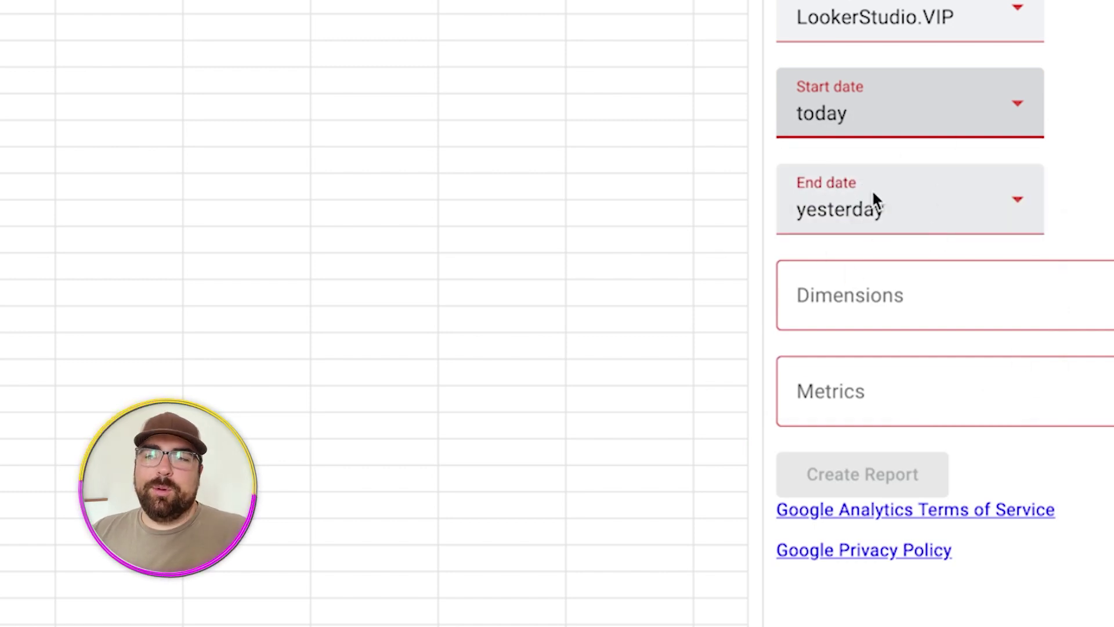
click(874, 122)
click(911, 301)
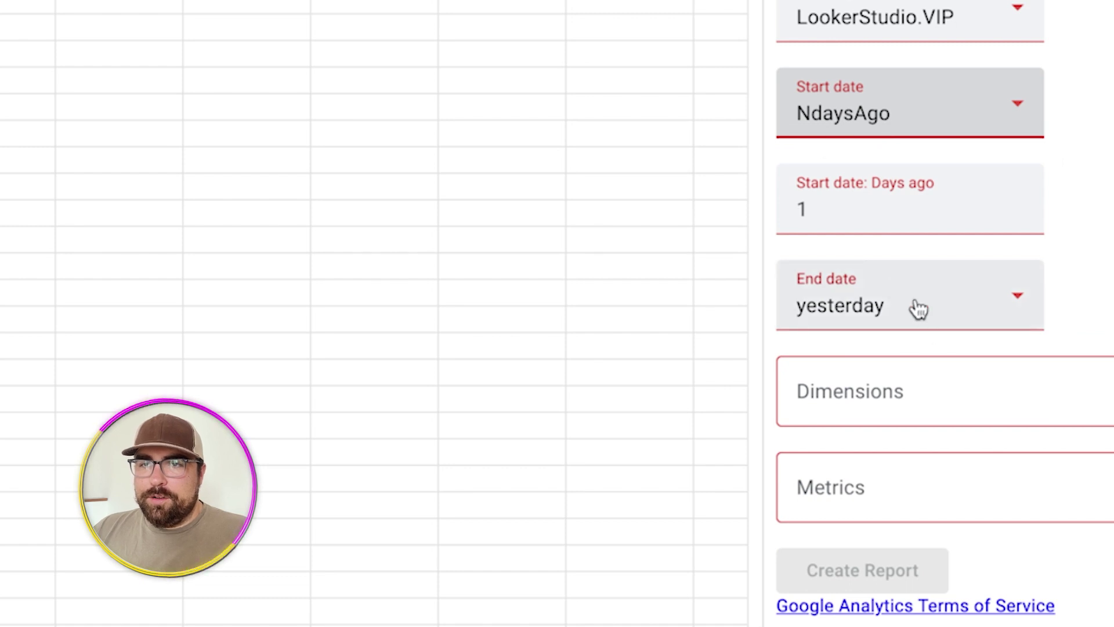
click(868, 212)
key(BackSpace)
text(60)
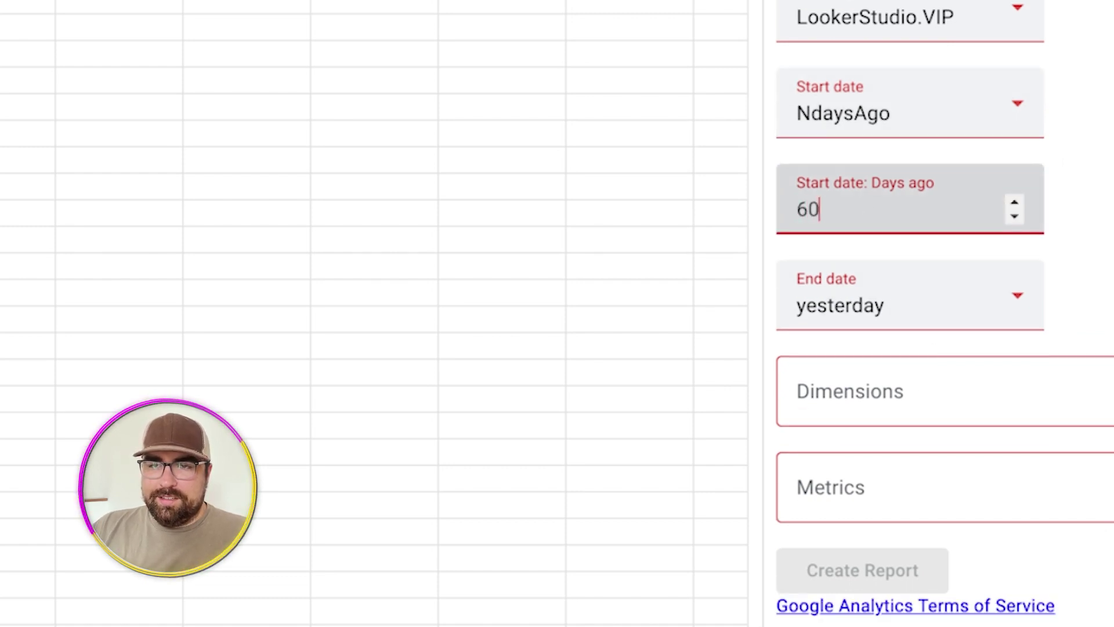
- Add the date and landingPage dimensions to the report
click(839, 400)
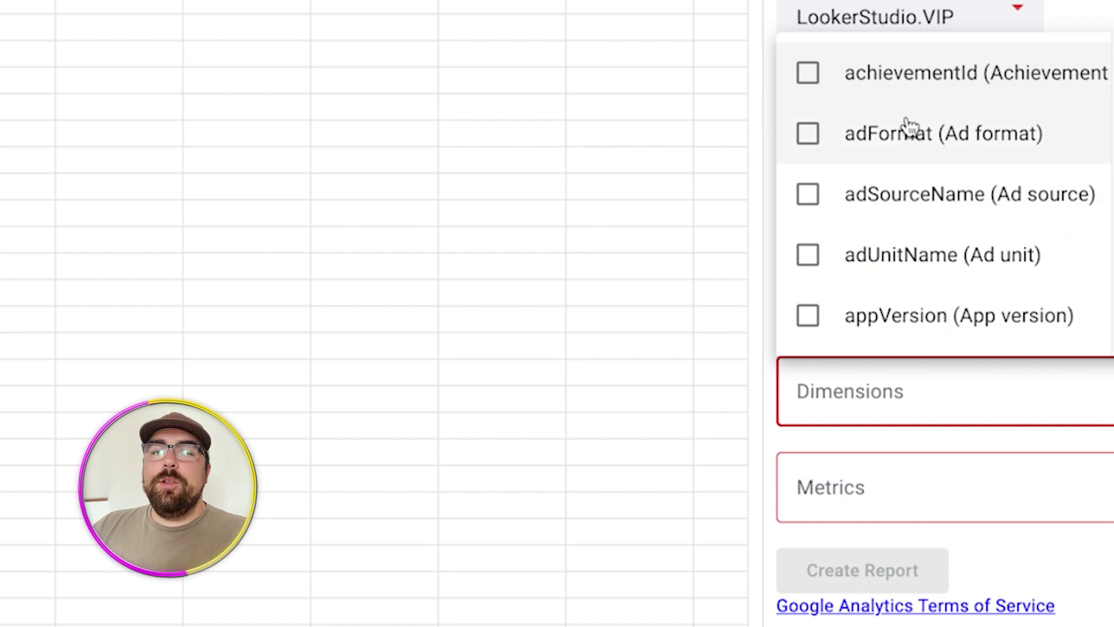
scroll(928, 244, down, 5)
scroll(927, 299, up, 5)
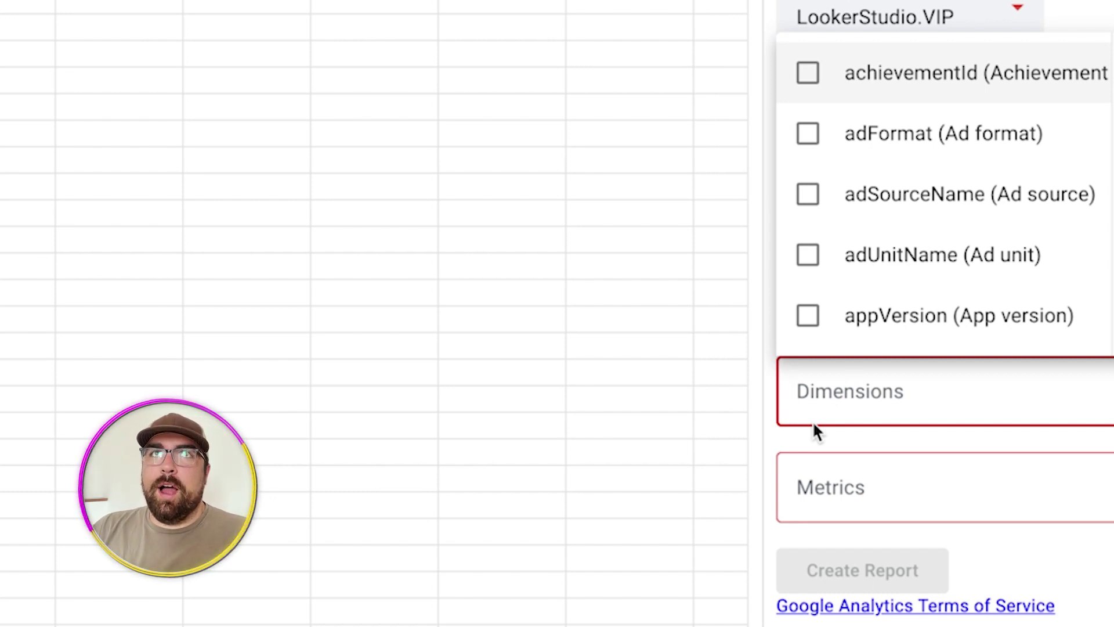
text(date)
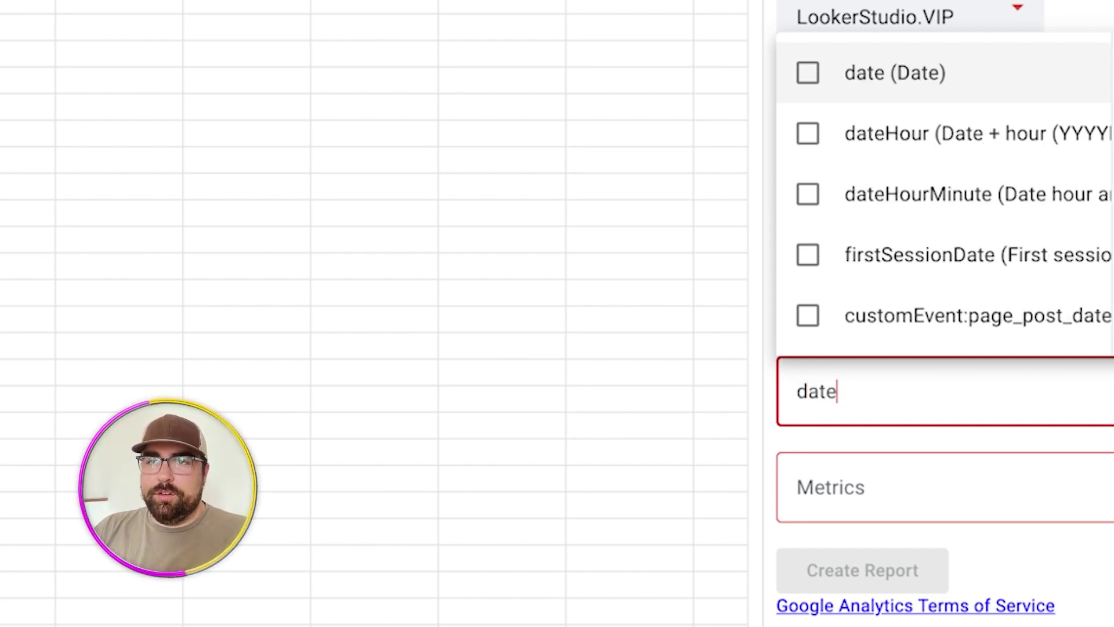
click(811, 74)
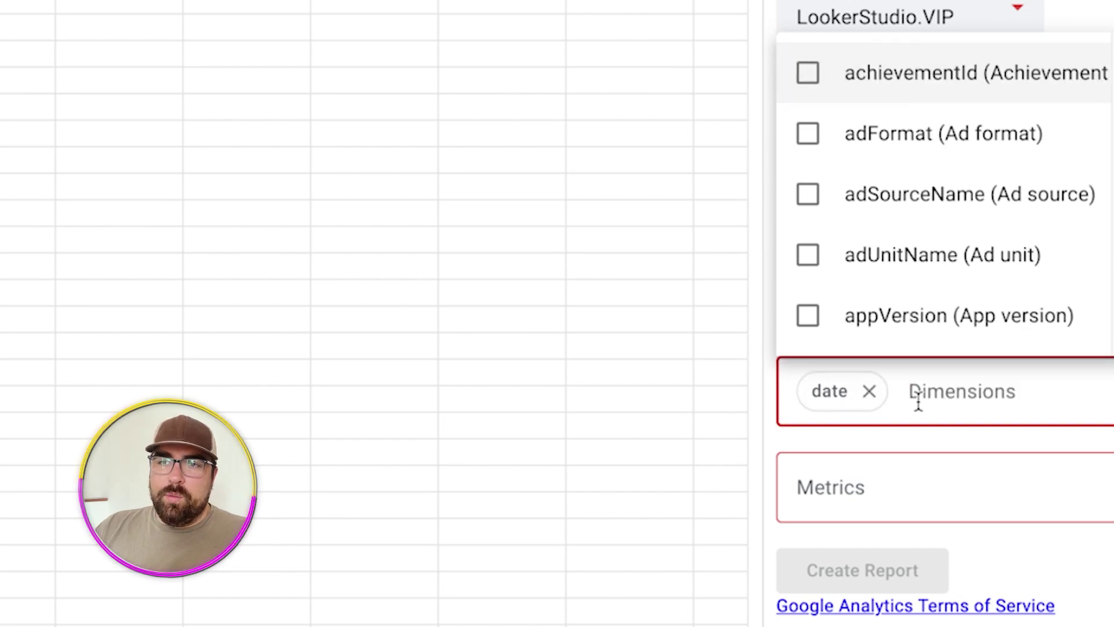
text(land)
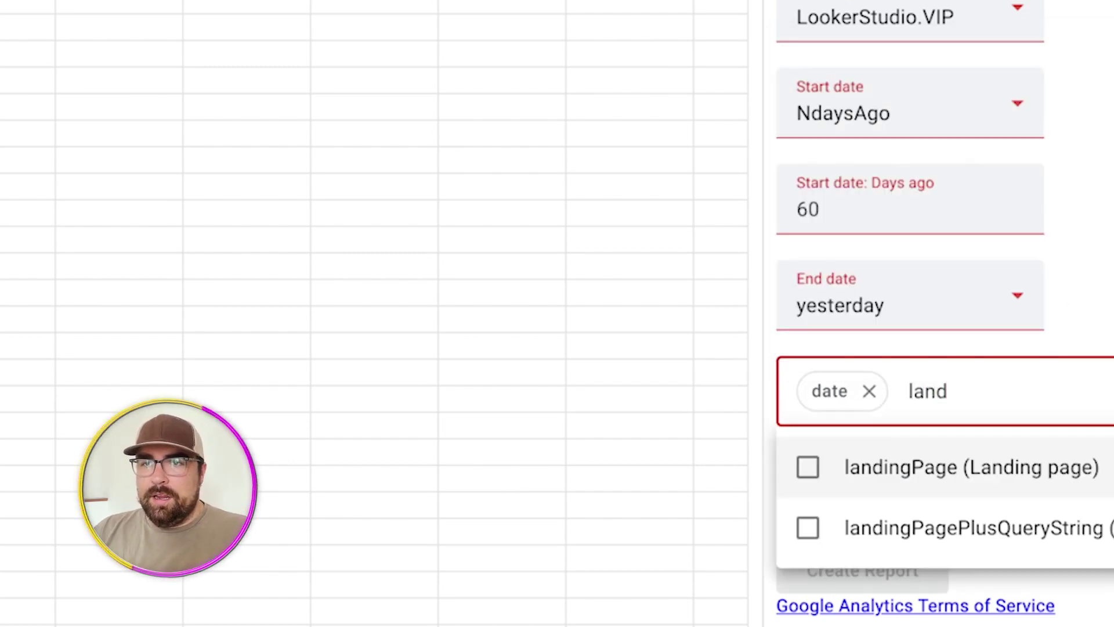
click(822, 473)
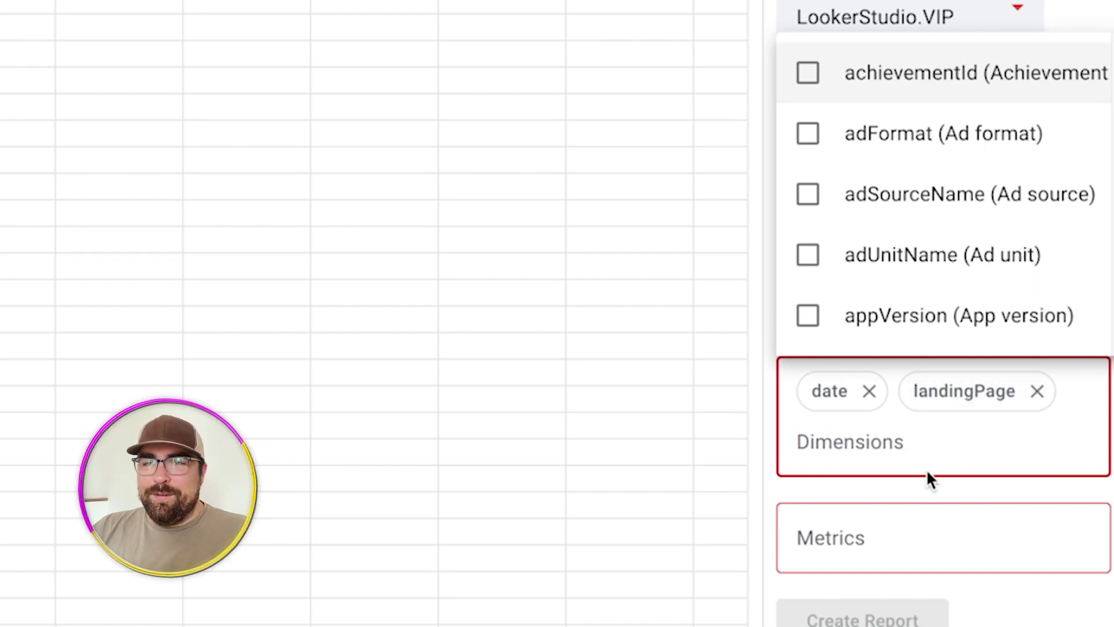
- Add the sessionSource dimension to the report and remove the date dimension
text(se)
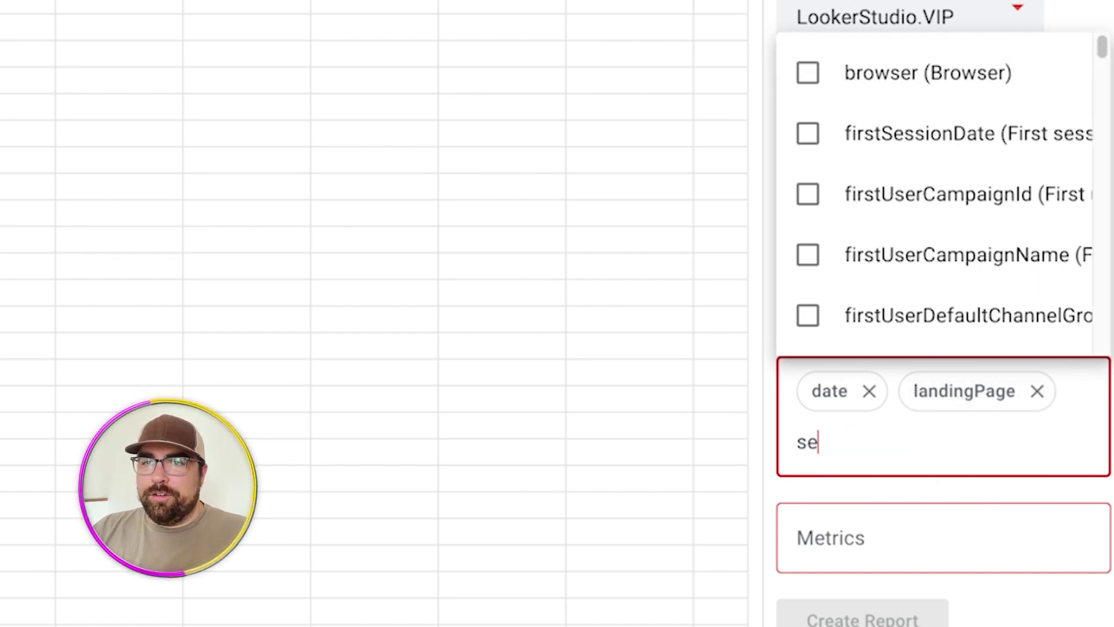
text(ssionso)
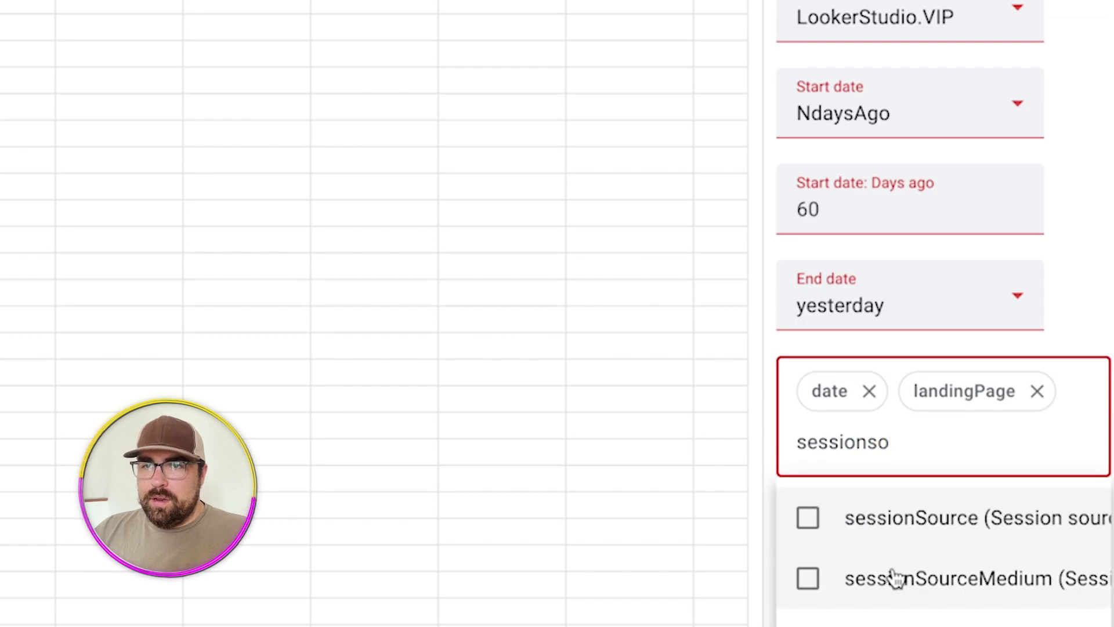
click(812, 529)
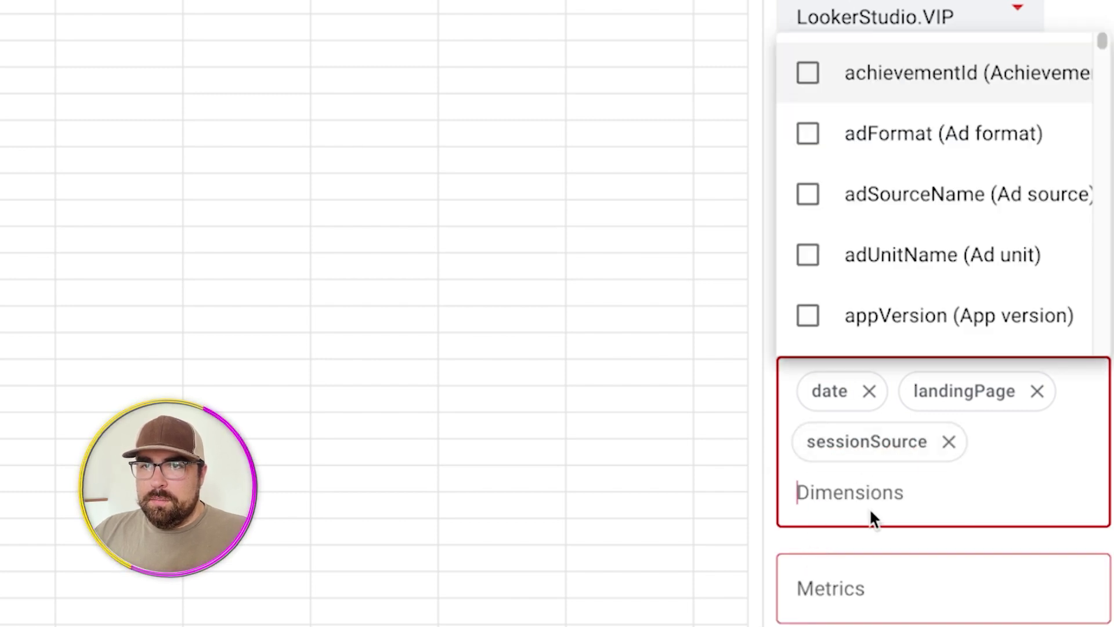
key(BackSpace)
key(BackSpace)
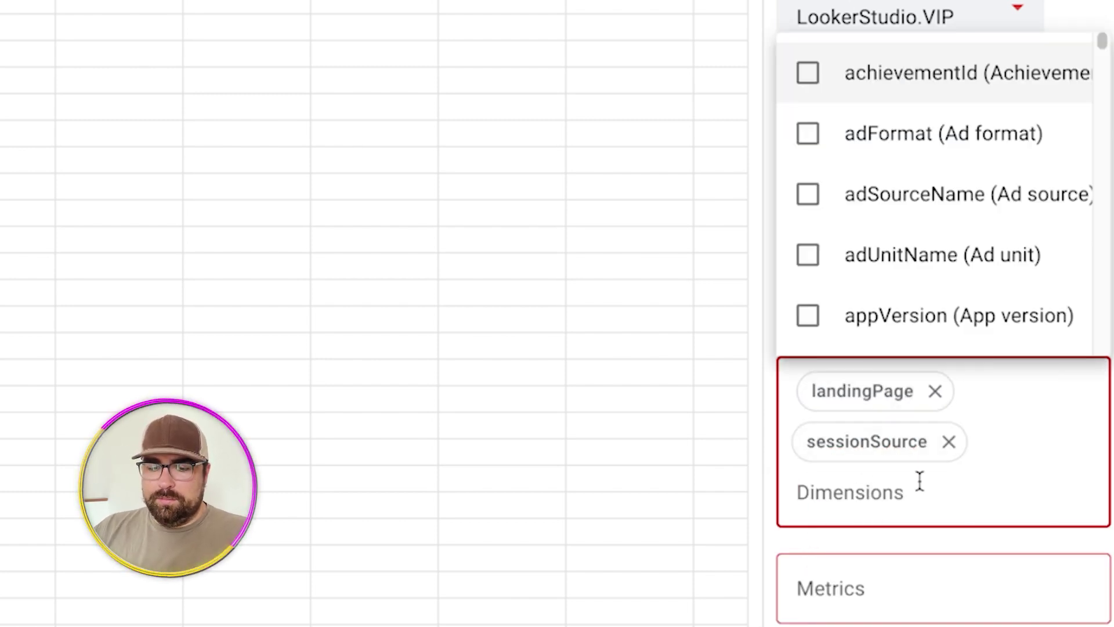
- Add the sessionMedium and sessionCampaignName dimensions to the report
text(sessionme)
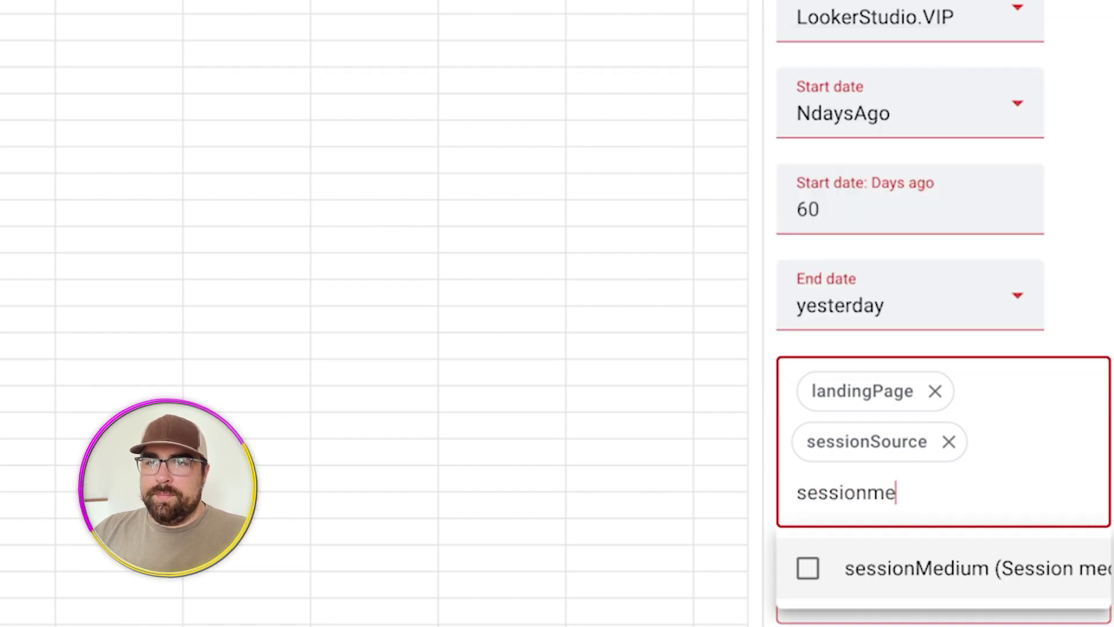
click(813, 575)
text(sessionc)
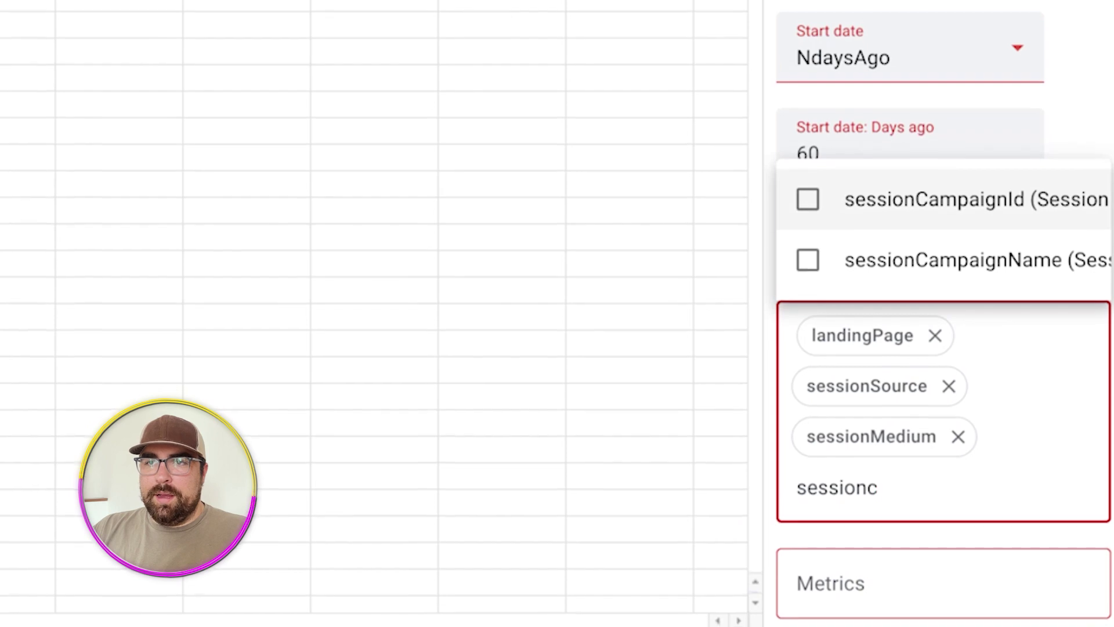
click(812, 255)
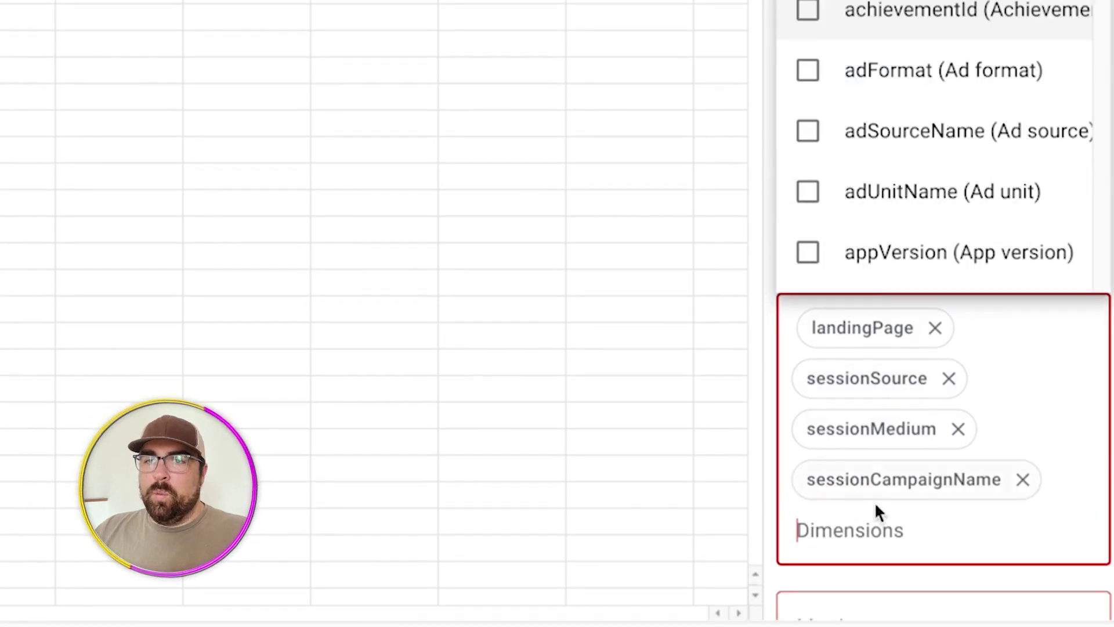
- Add the sessions metric to the report
scroll(877, 511, down, 5)
click(857, 444)
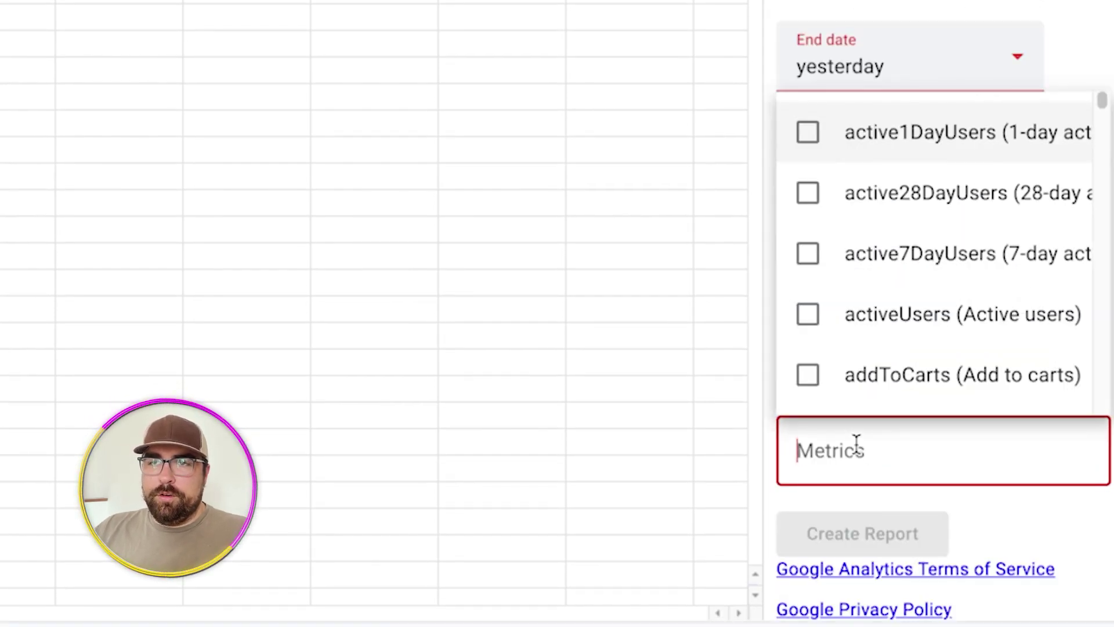
text(session)
key(BackSpace)
key(BackSpace)
key(BackSpace)
key(BackSpace)
key(BackSpace)
key(BackSpace)
key(BackSpace)
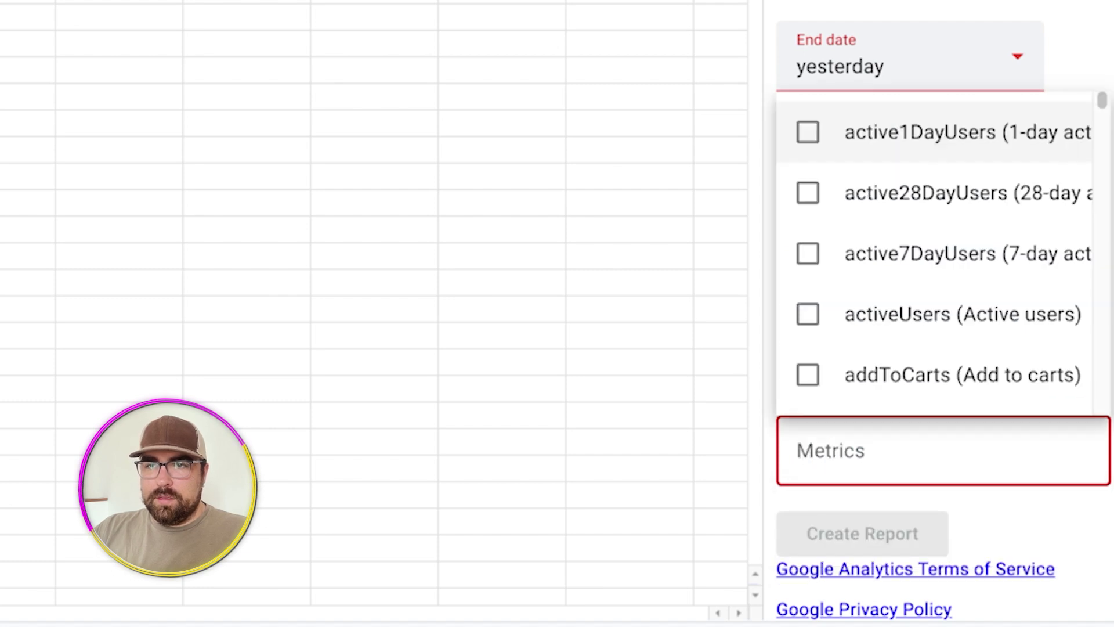
text(sessions)
click(809, 315)
click(1009, 556)
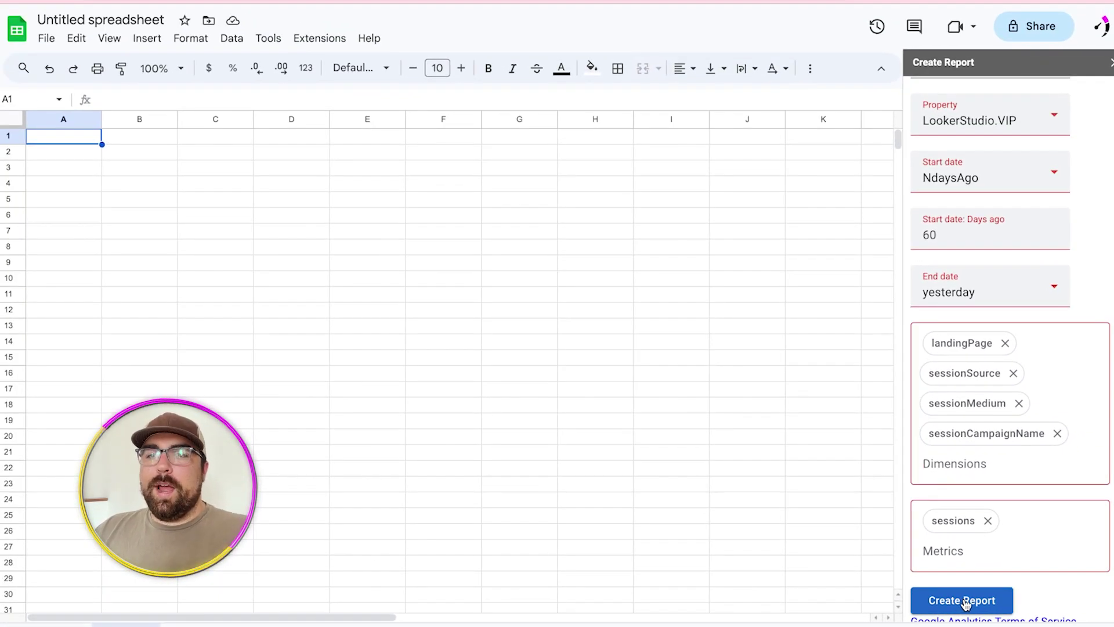
- Create the report configuration and widen column A to fit the configuration option labels
click(967, 601)
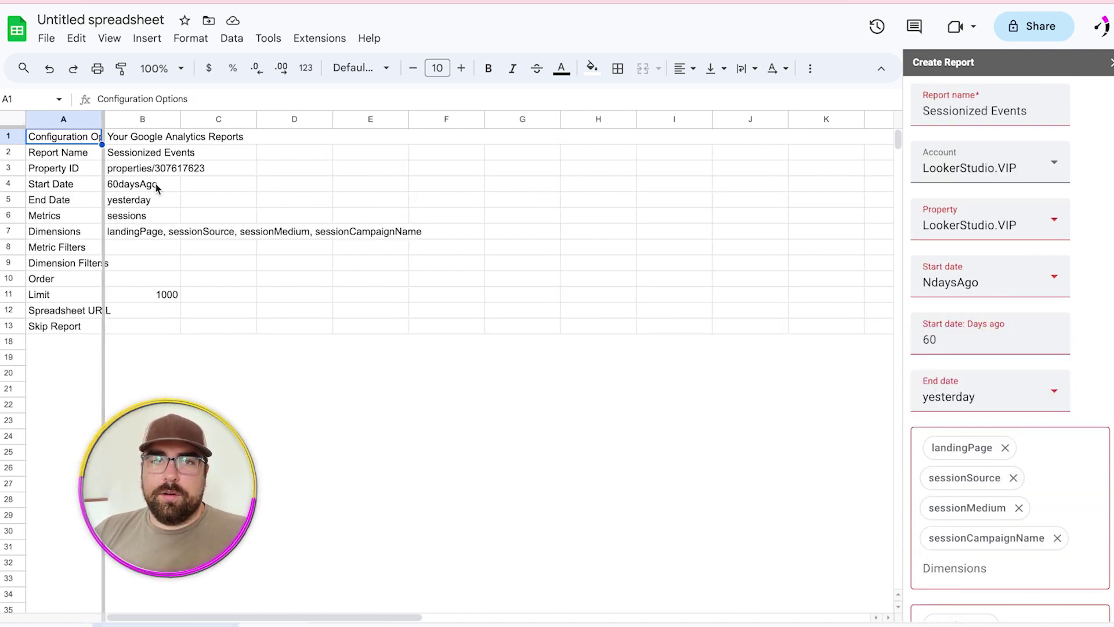
drag(102, 121, 172, 174)
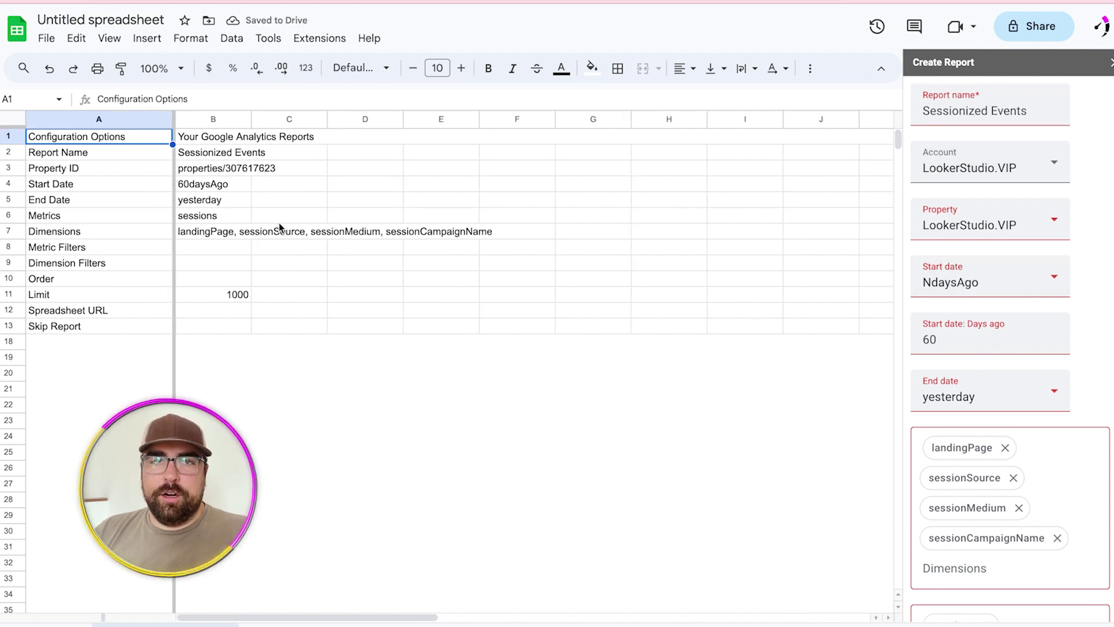
- Examine the report configuration in column B, from the report name and dates to the metrics, dimensions and filters
click(212, 155)
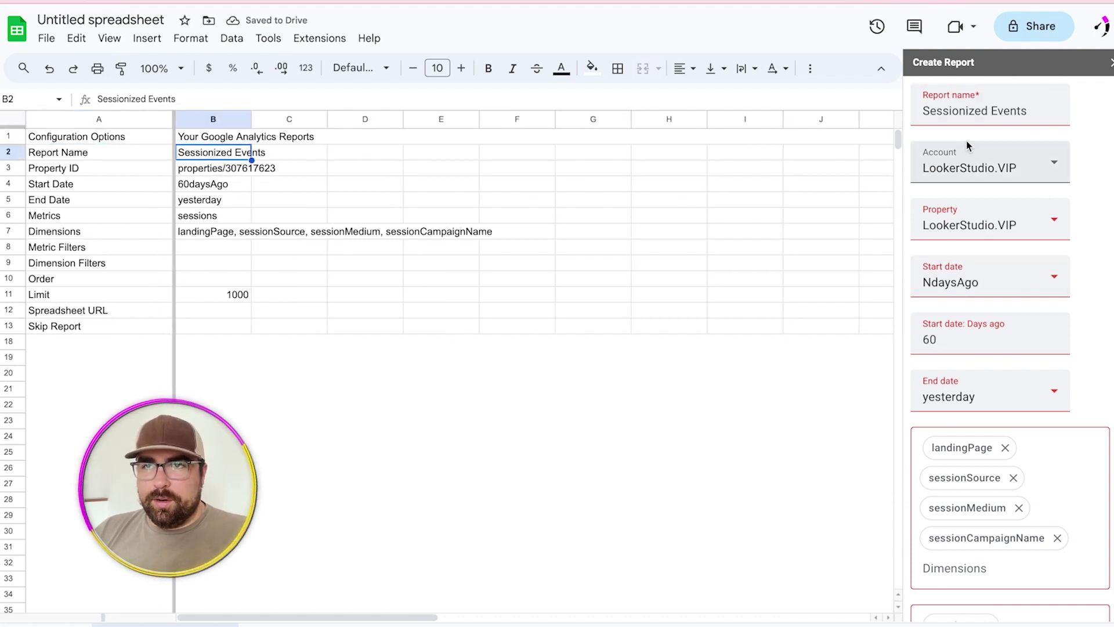
key(Down)
click(213, 191)
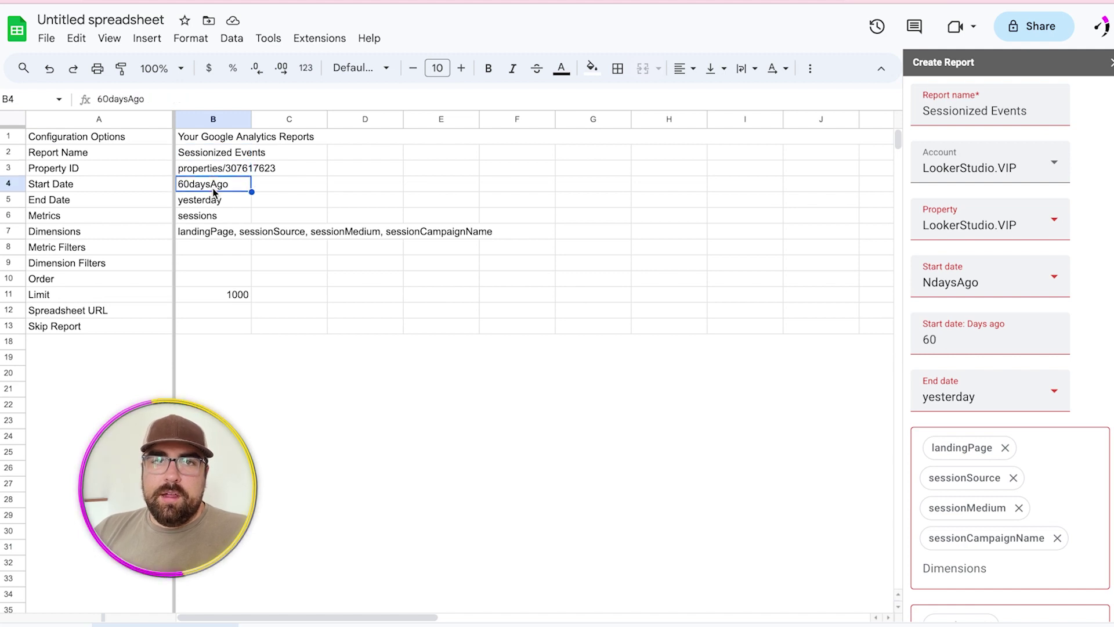
click(215, 203)
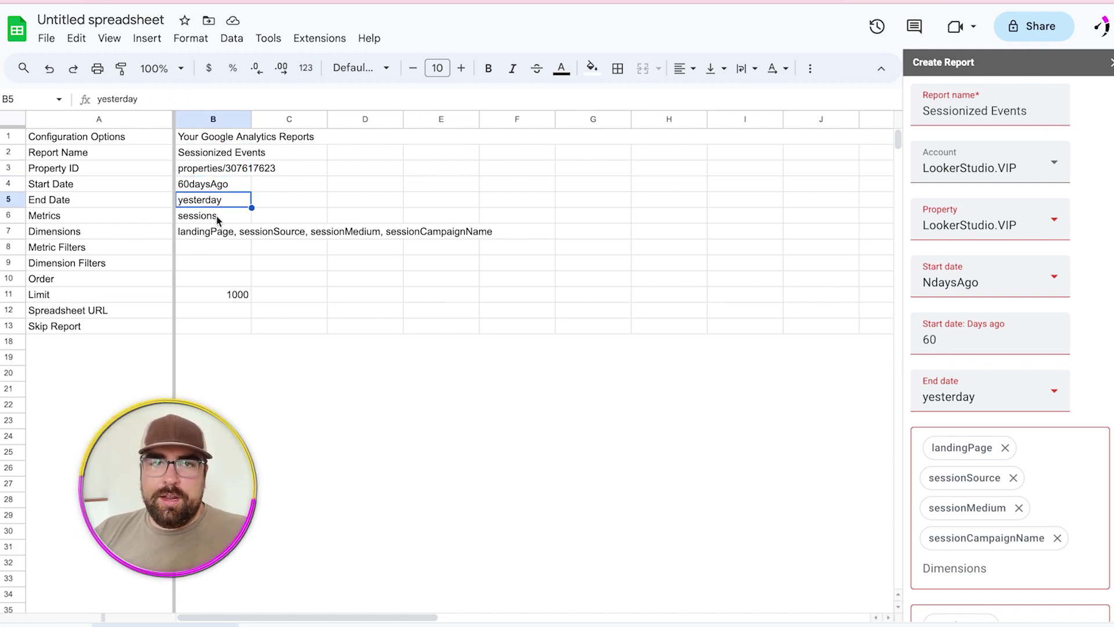
click(218, 219)
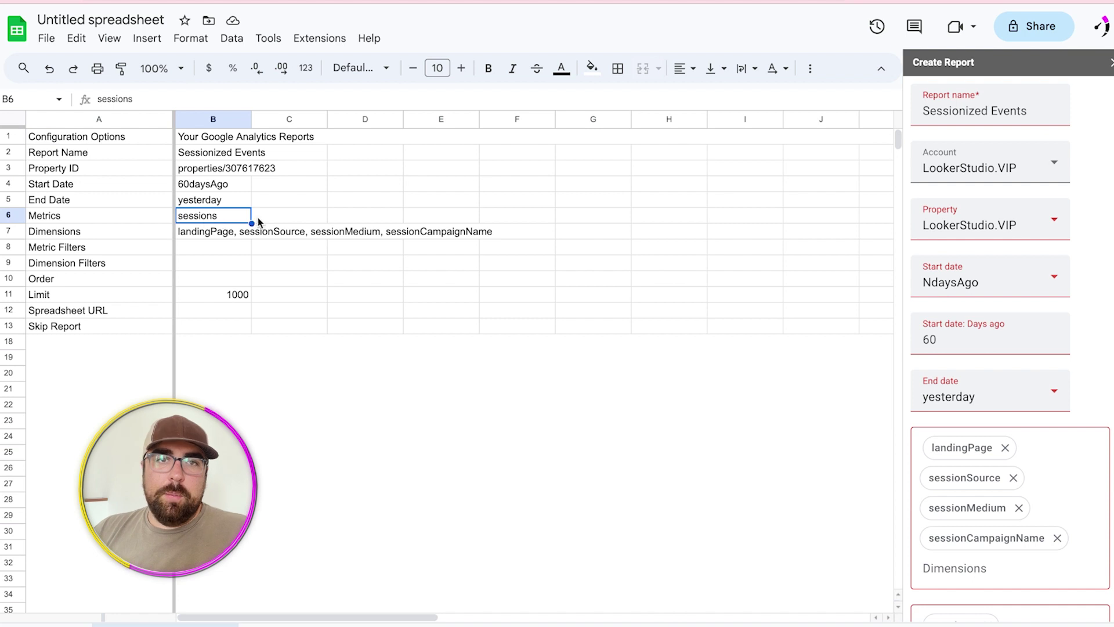
click(232, 238)
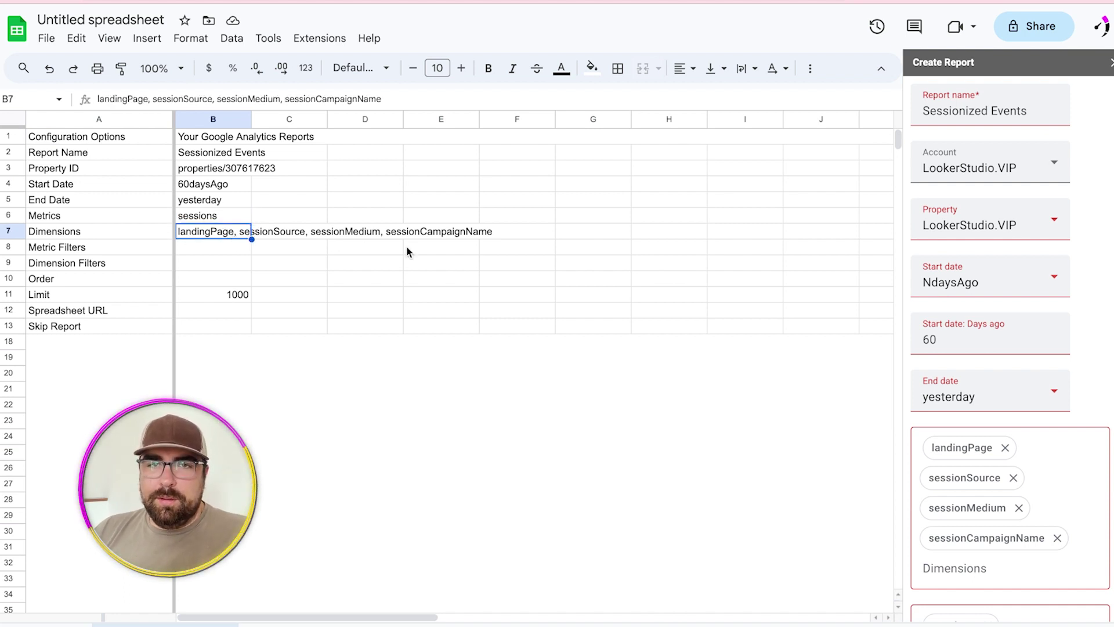
click(196, 249)
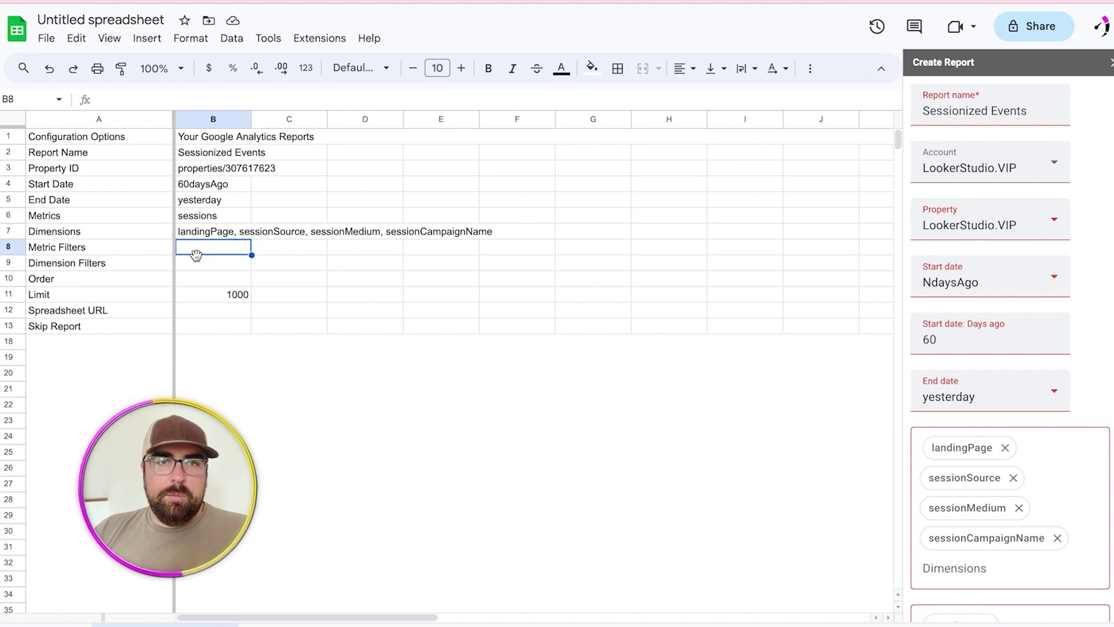
click(102, 270)
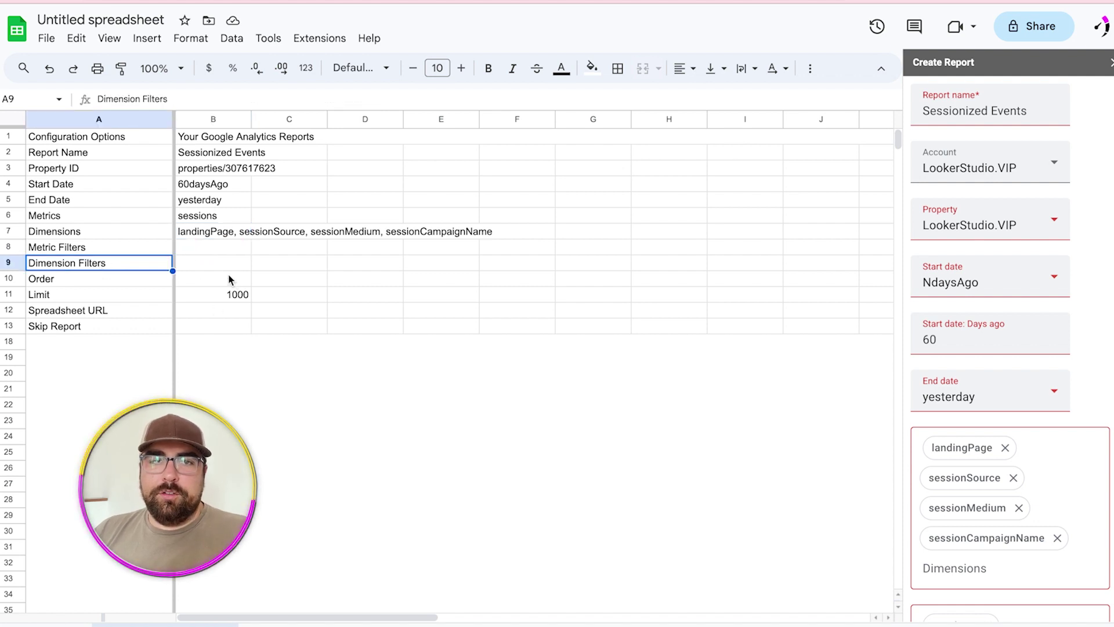
scroll(1036, 476, down, 3)
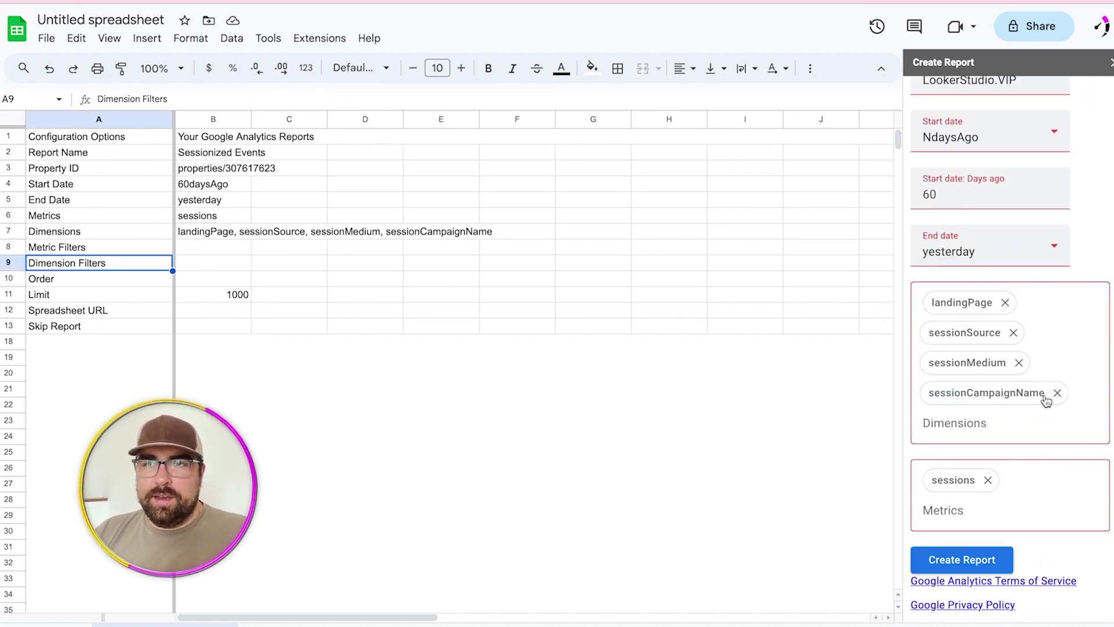
scroll(1047, 400, up, 3)
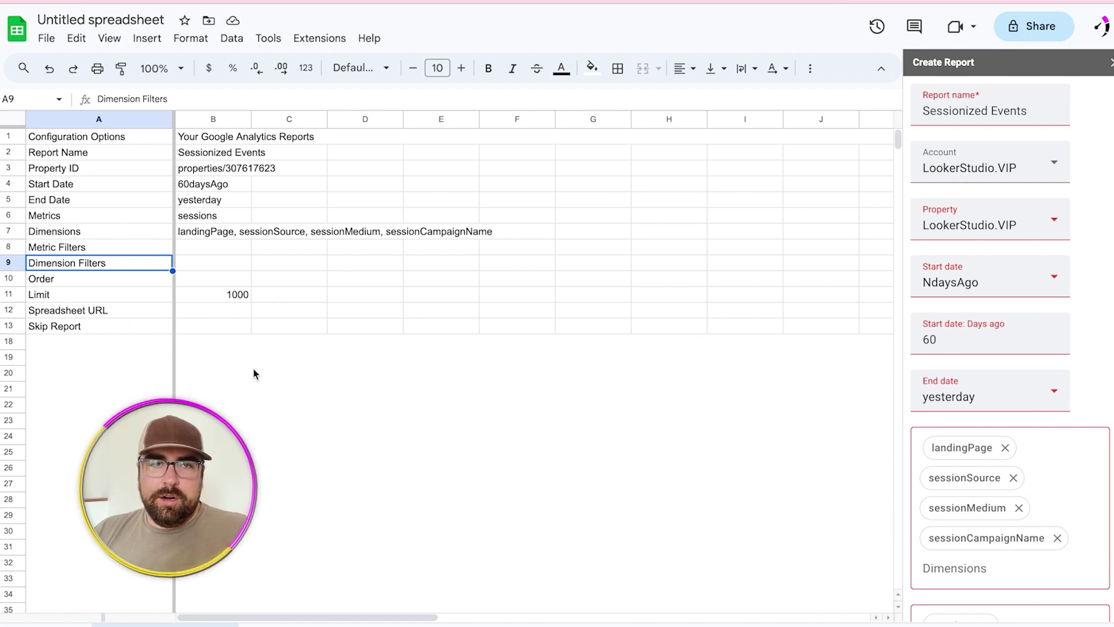
- Clear the Limit value in cell B11 of the report configuration
click(239, 295)
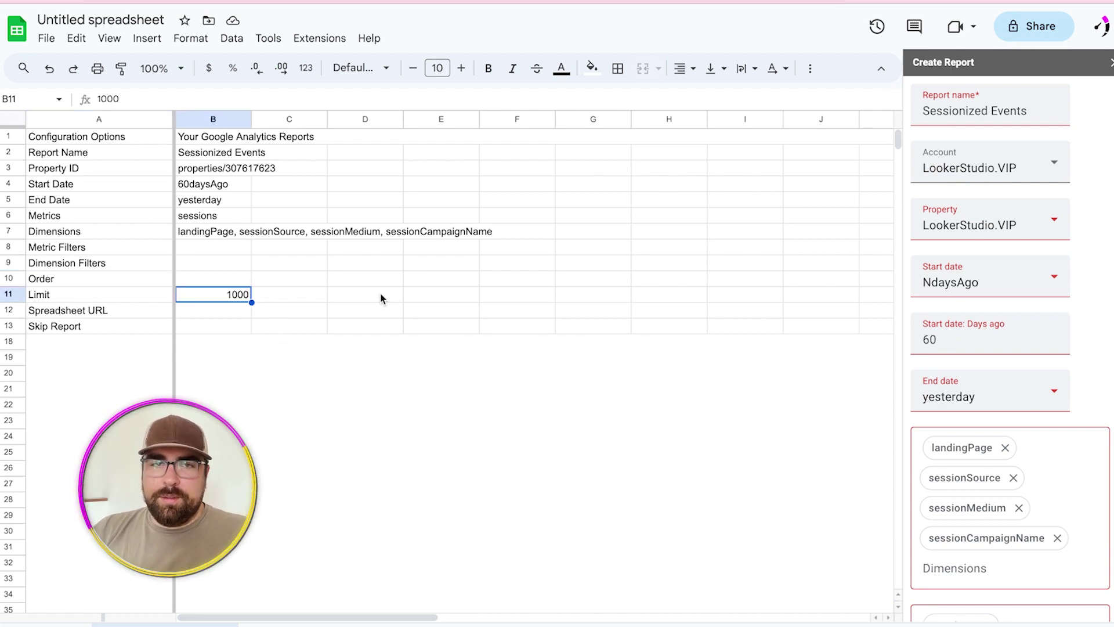
key(Delete)
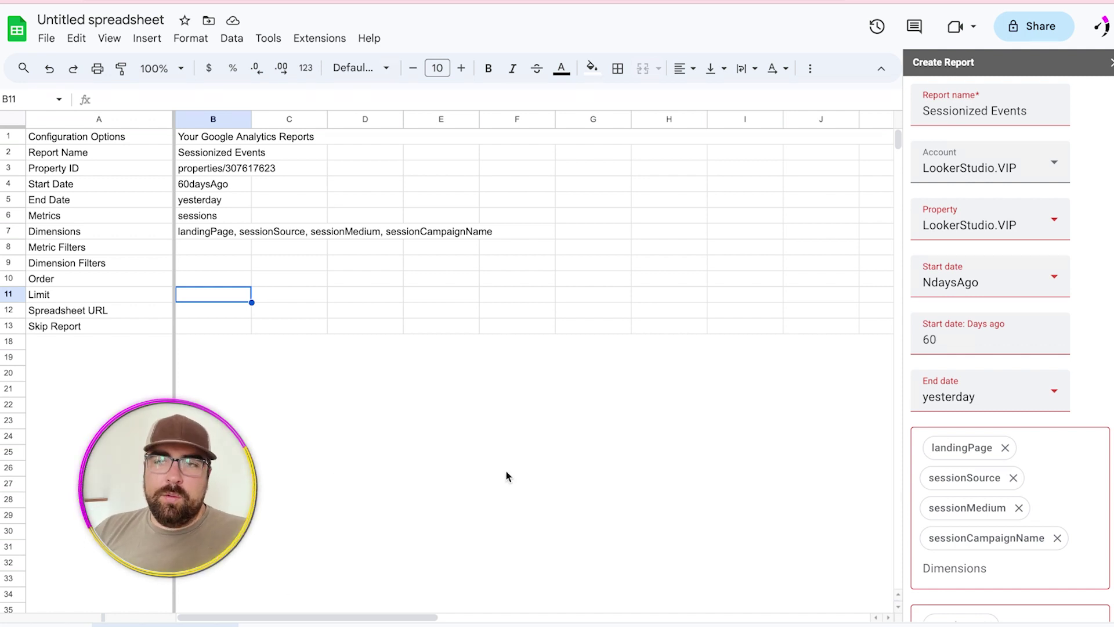
click(545, 315)
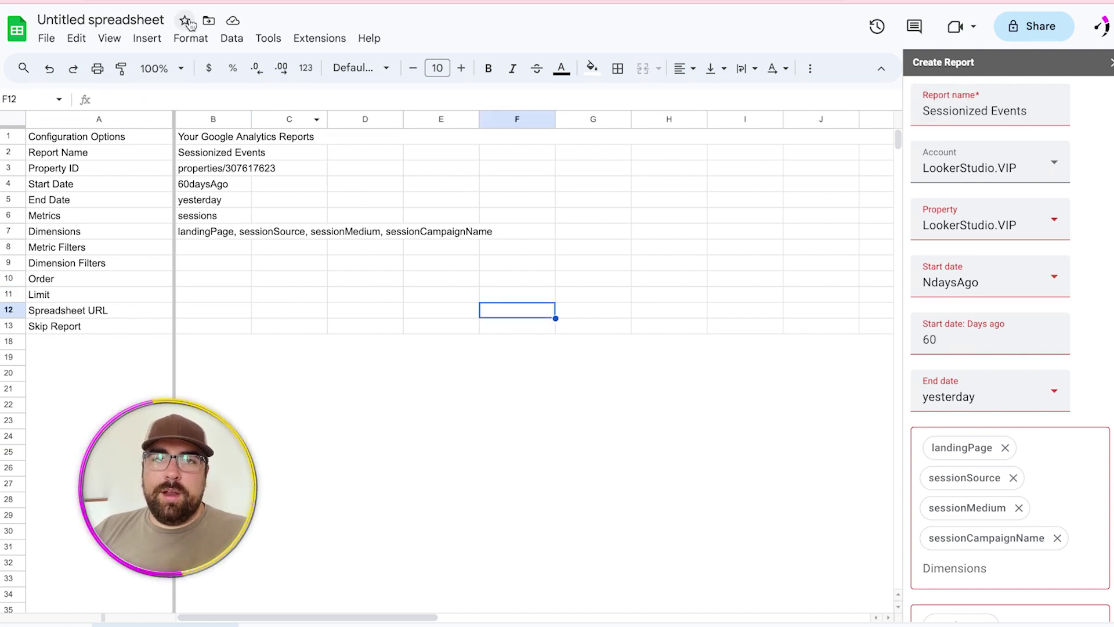
- Run the Sessionized Events report with GA4 Reports Builder and widen column A of its results sheet
click(320, 42)
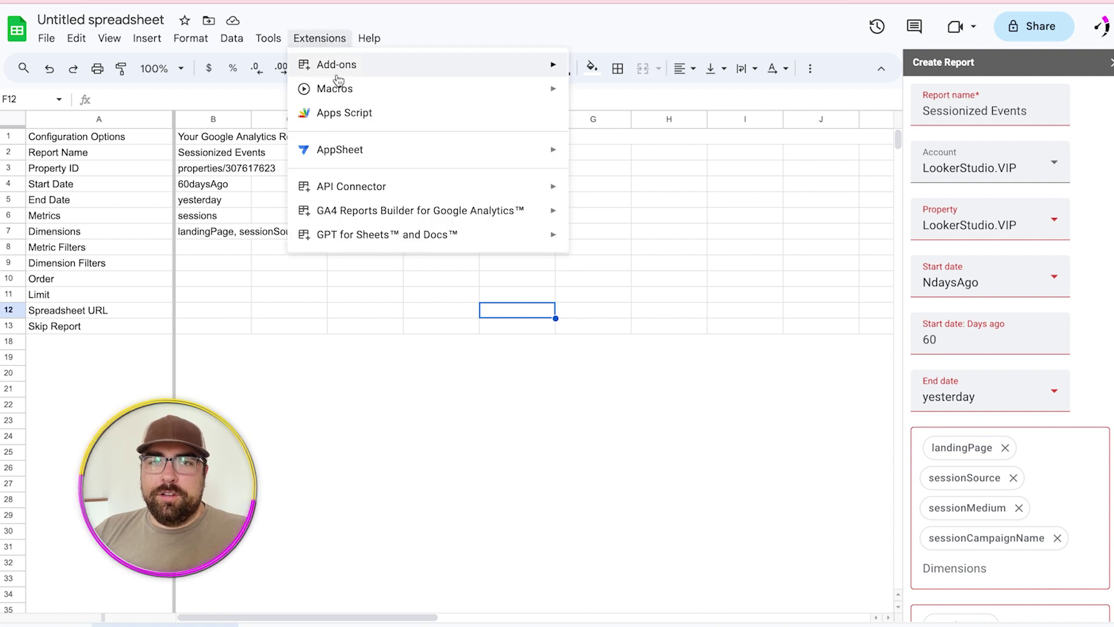
mouse_move(418, 210)
click(645, 239)
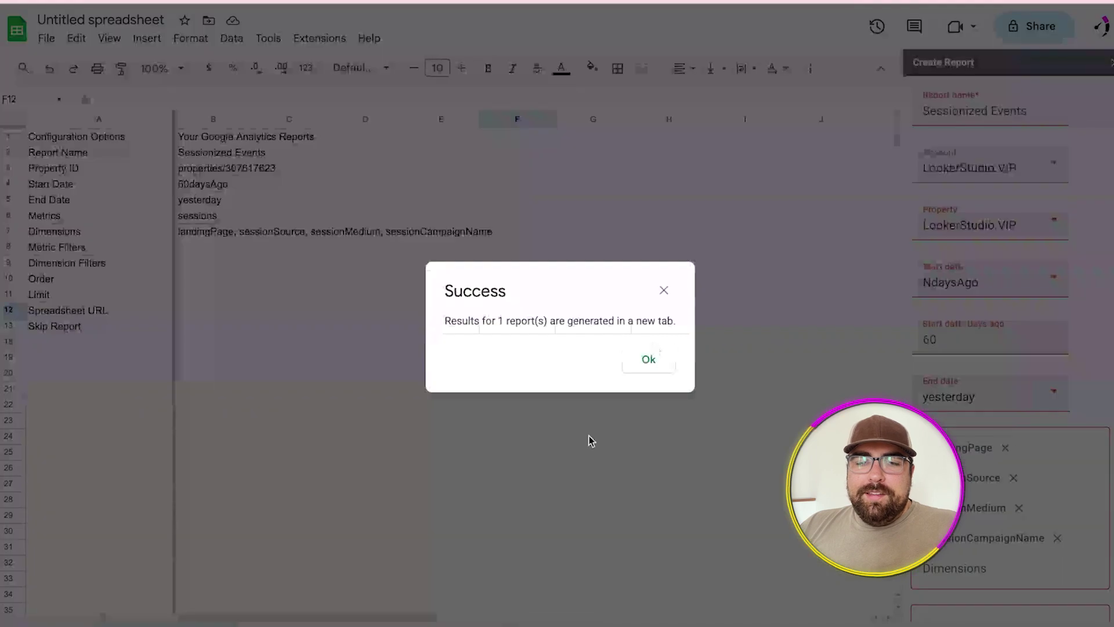
click(649, 360)
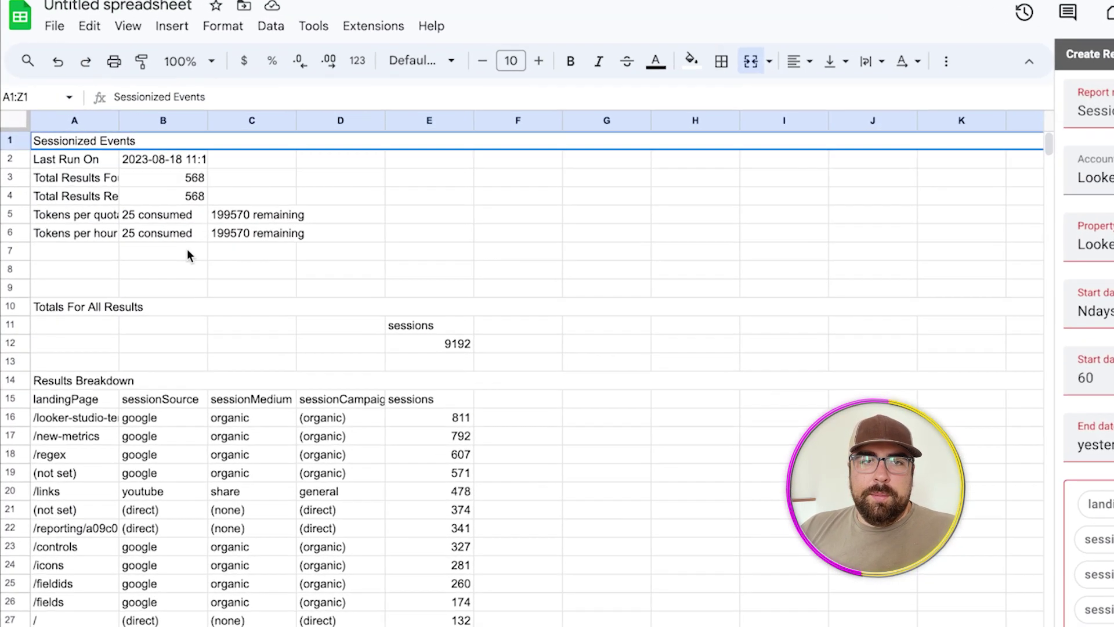
drag(118, 121, 163, 121)
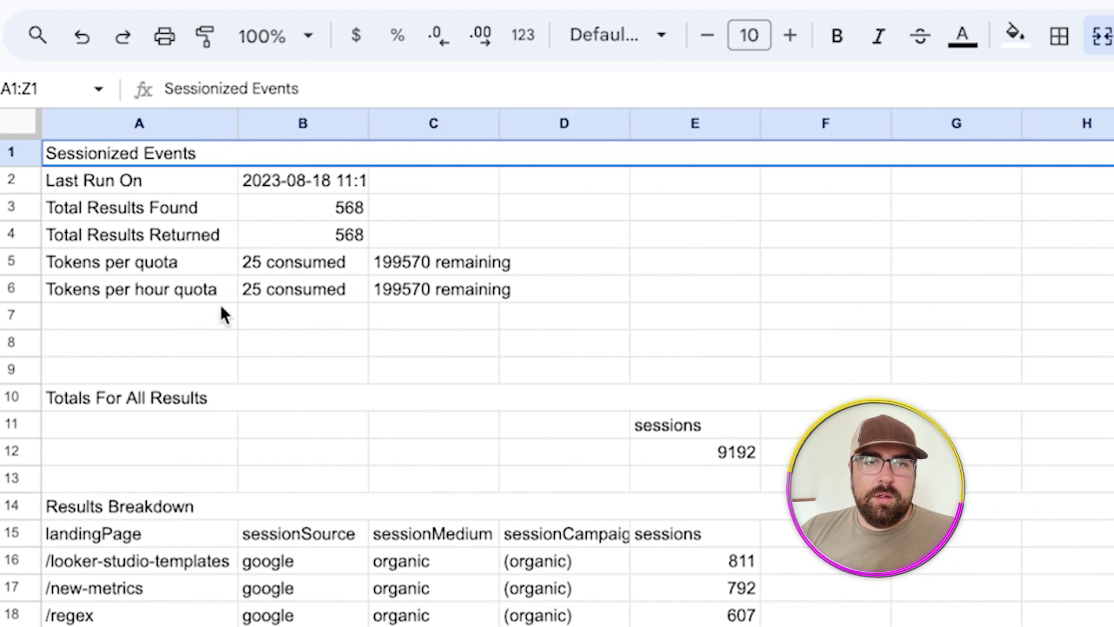
- Examine the token quotas, the result counts and the landing page breakdown in the report results
click(99, 261)
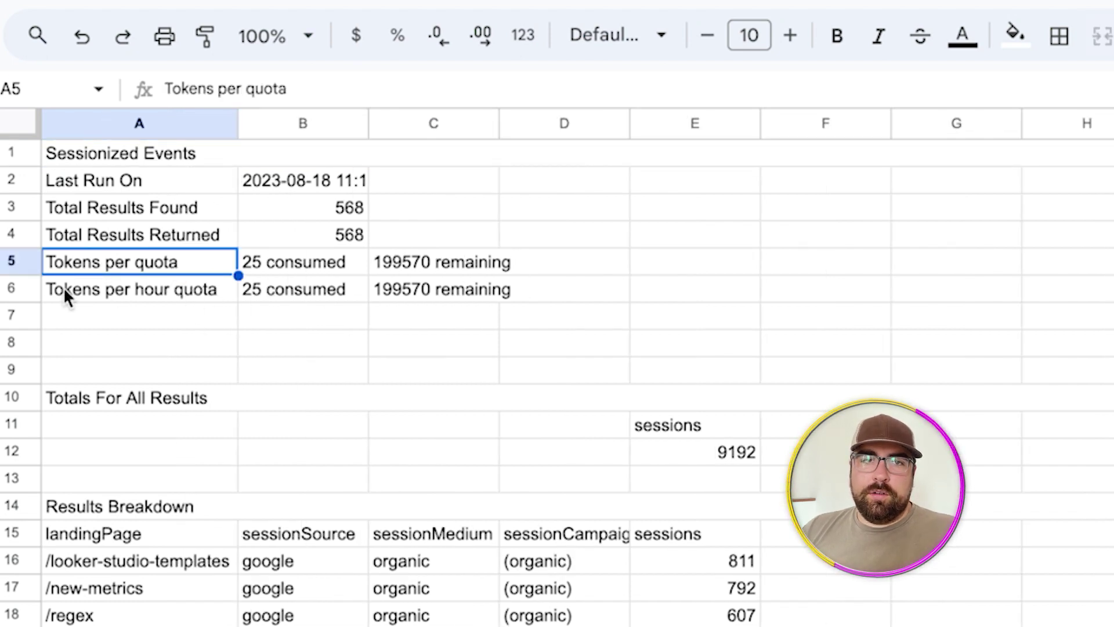
click(174, 296)
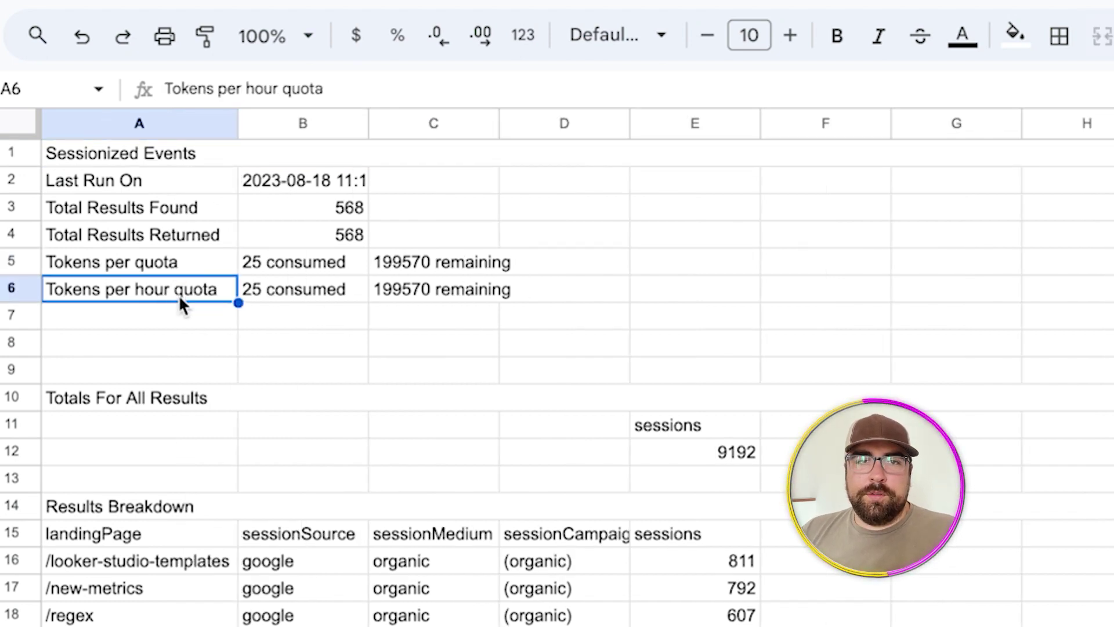
click(466, 289)
drag(388, 255, 391, 286)
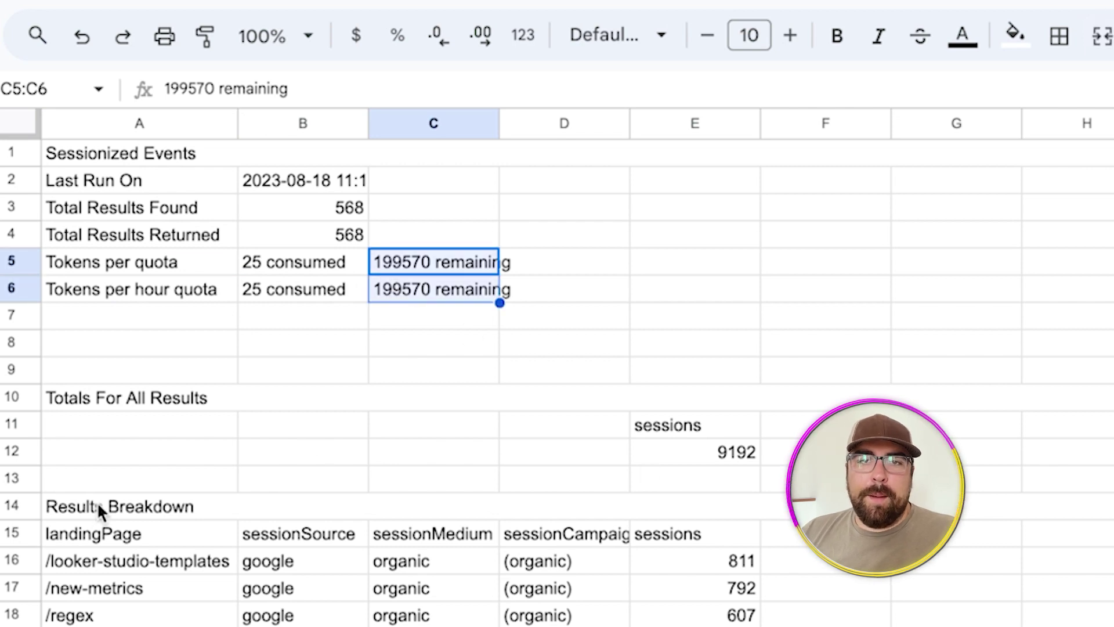
drag(349, 207, 353, 239)
scroll(353, 232, down, 3)
scroll(216, 440, down, 3)
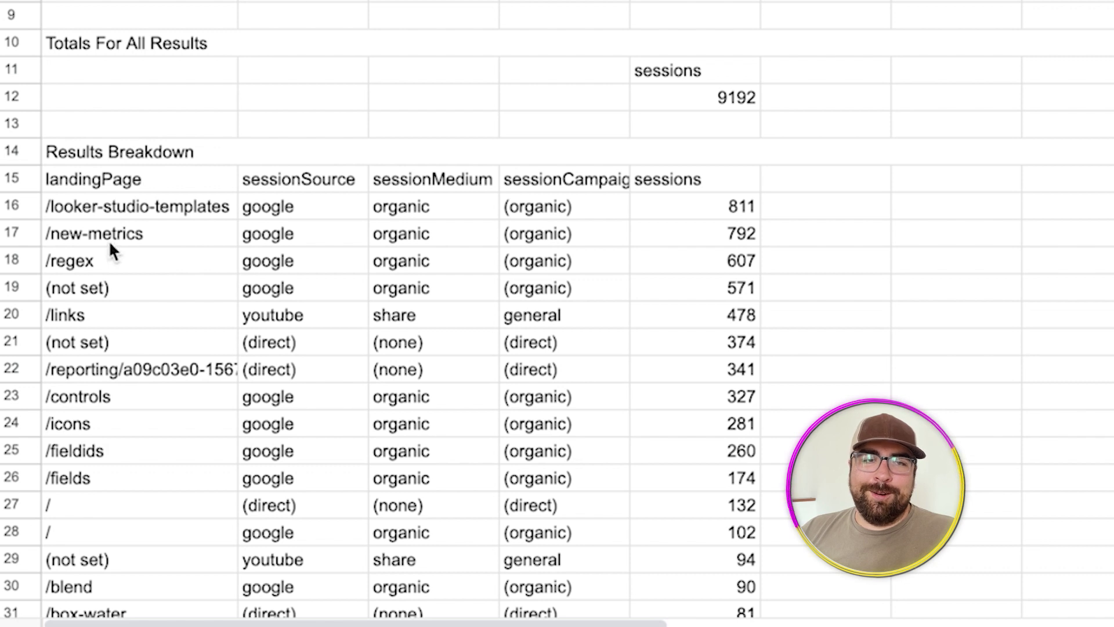
click(110, 211)
click(248, 212)
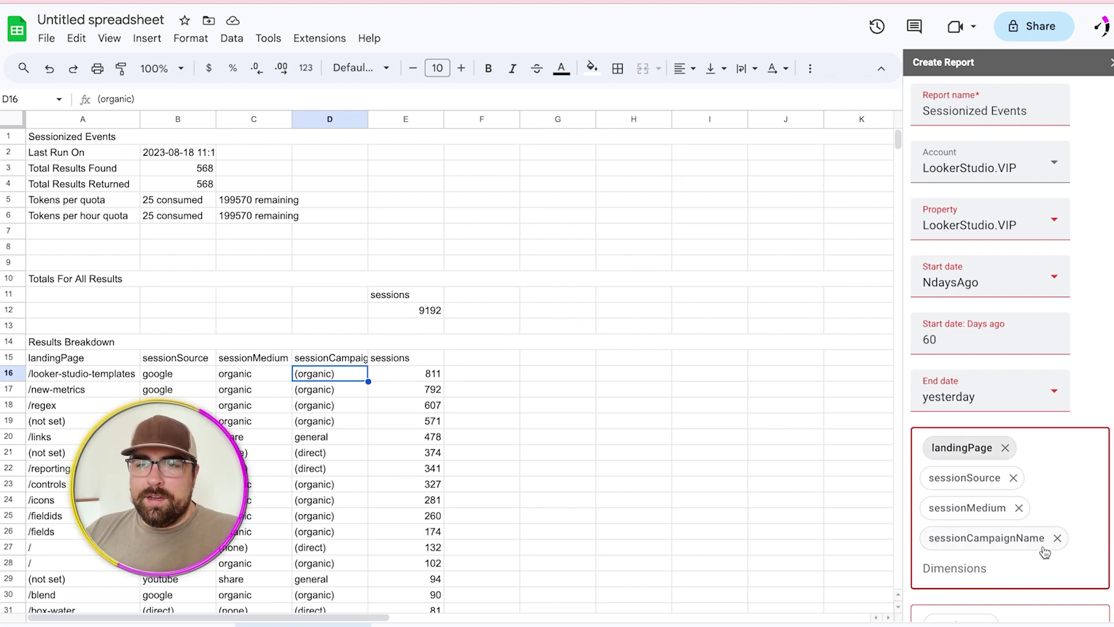
- Add the date dimension to the report alongside the landing page and session dimensions
click(1045, 552)
text(date)
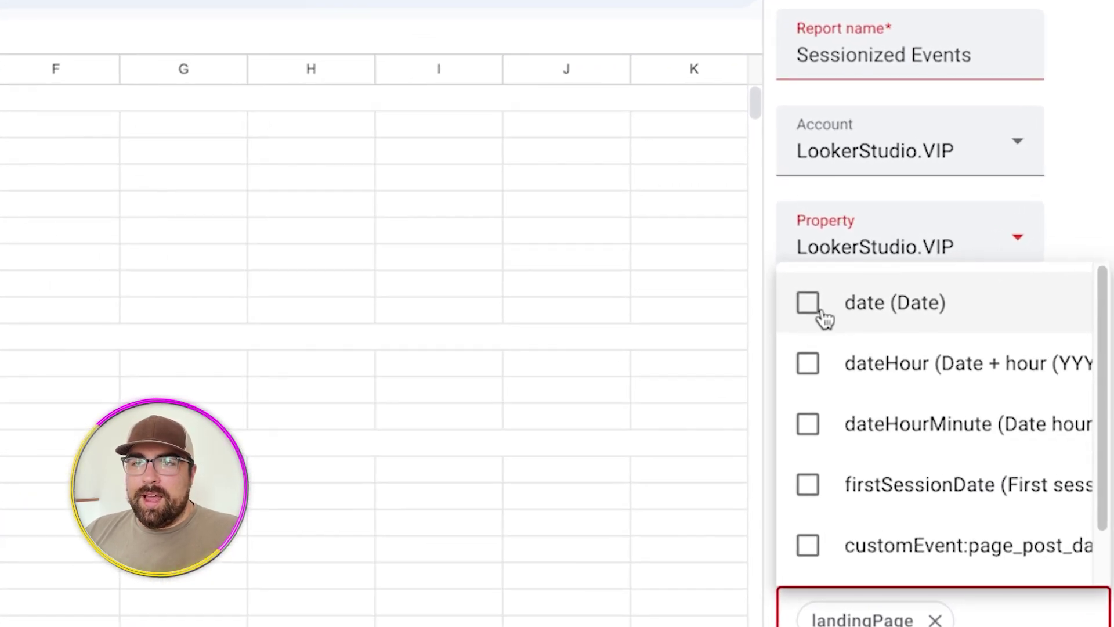
click(808, 302)
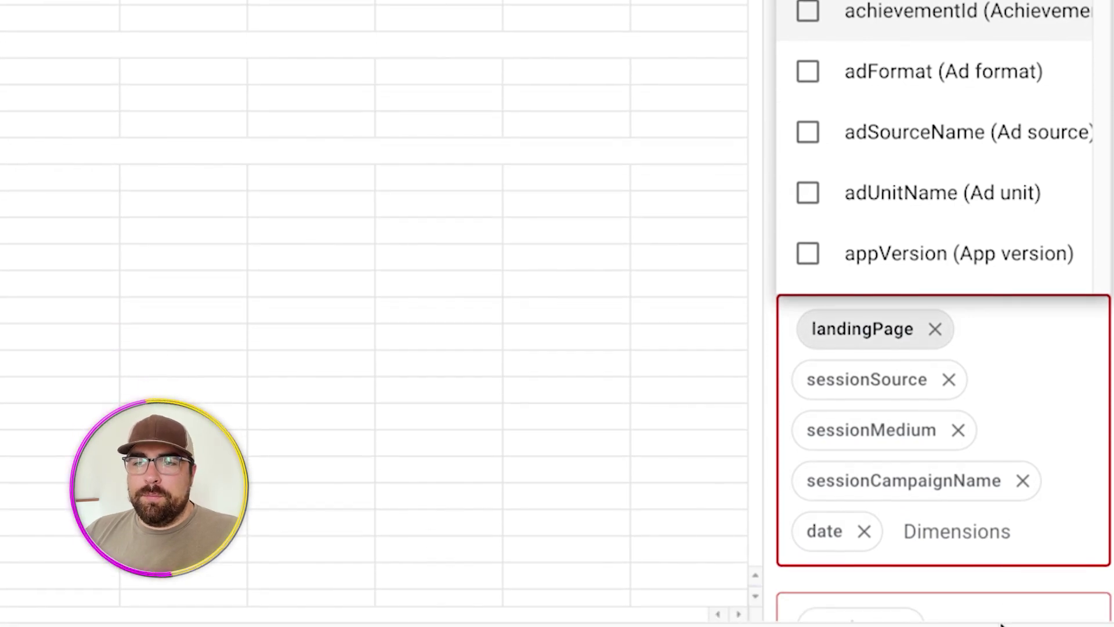
click(1008, 586)
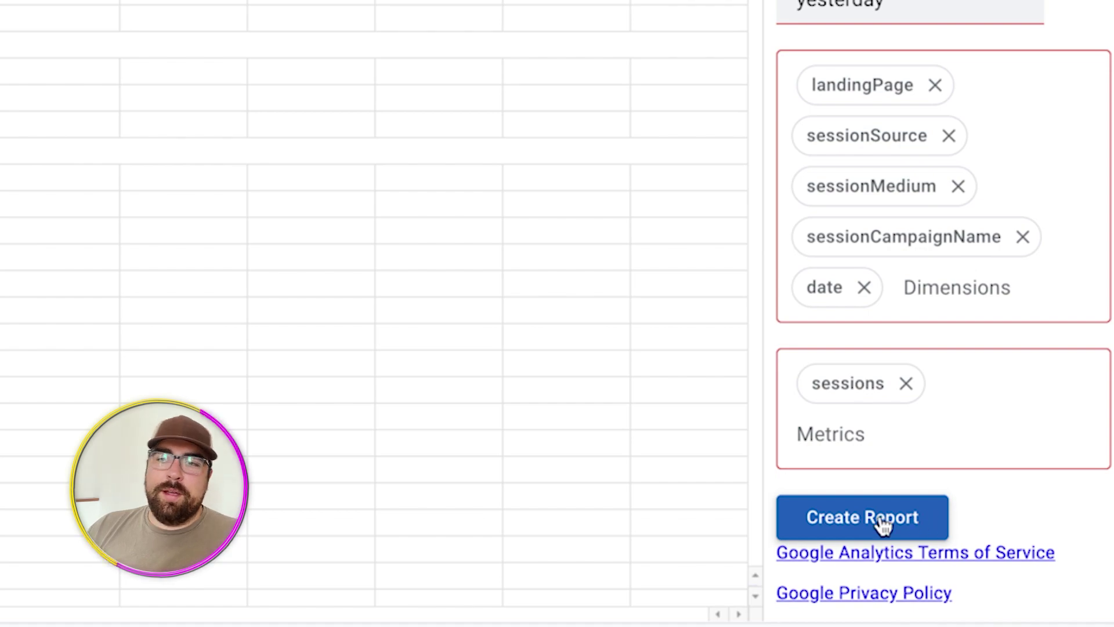
- Create the report configuration that includes date and widen column B of the configuration sheet
click(883, 519)
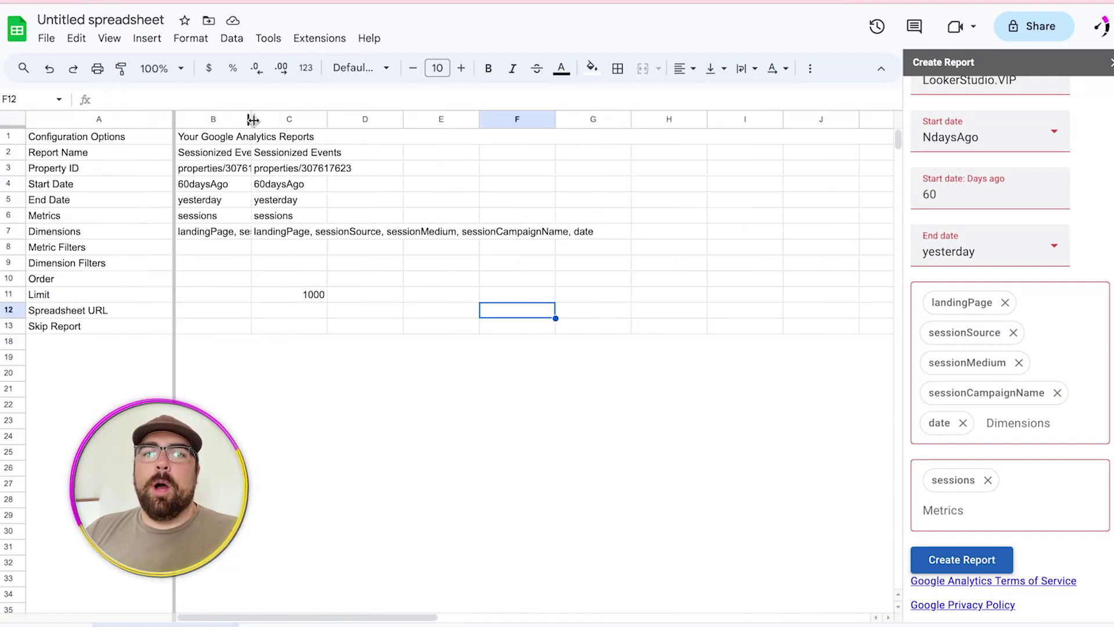
drag(281, 120, 304, 120)
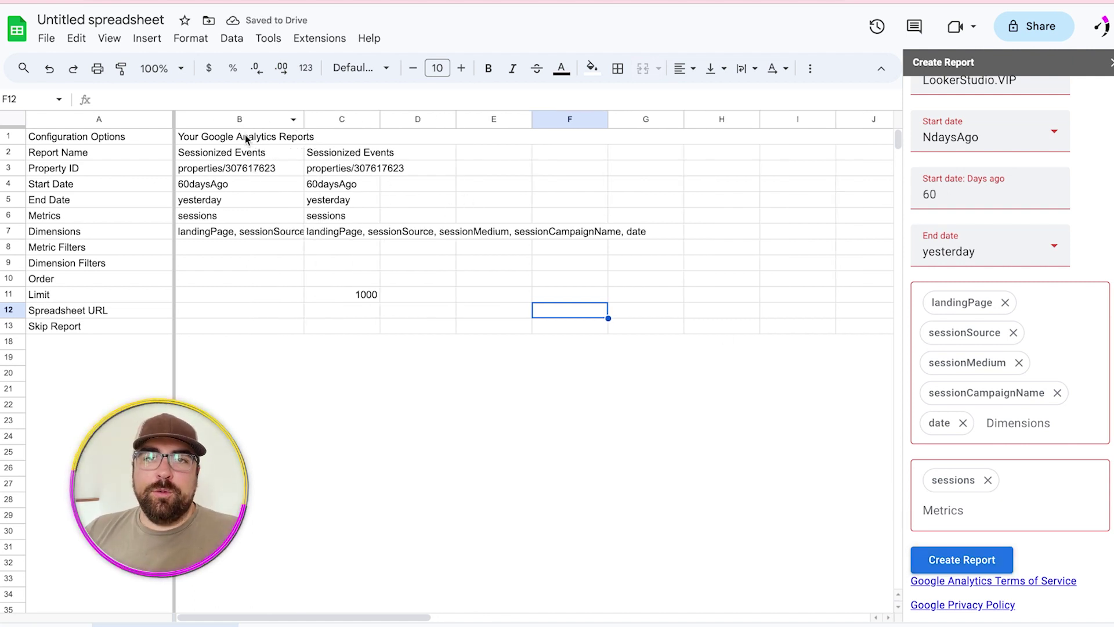
- Replace the old report configuration in column B with the newer one from column C, and clear the leftover limit in C11
drag(256, 152, 256, 279)
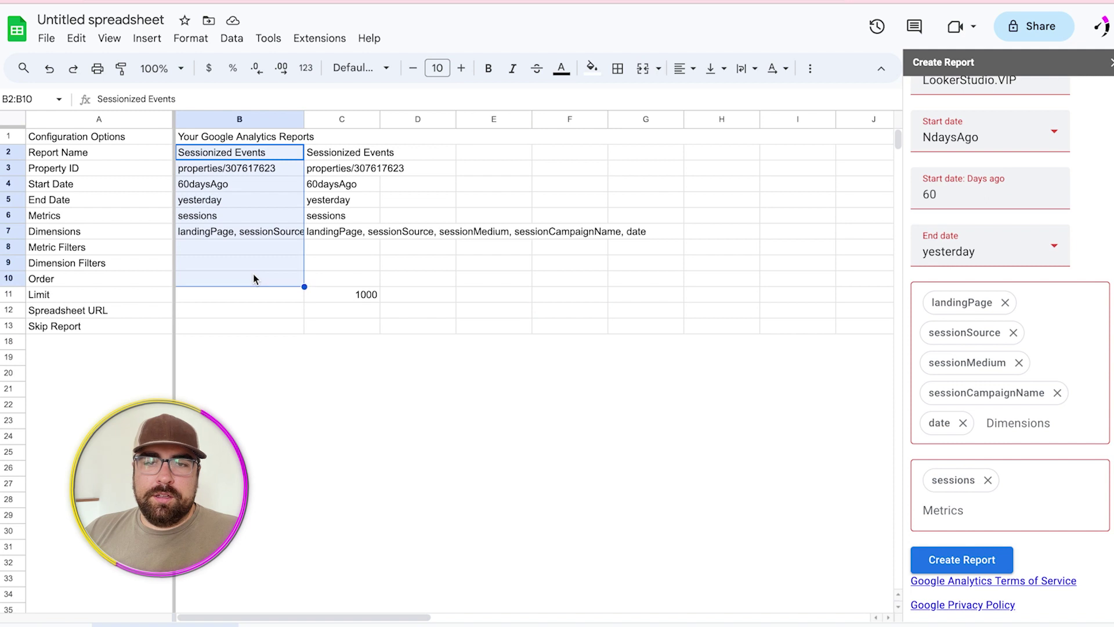
key(Delete)
drag(336, 154, 283, 255)
key(ctrl+x)
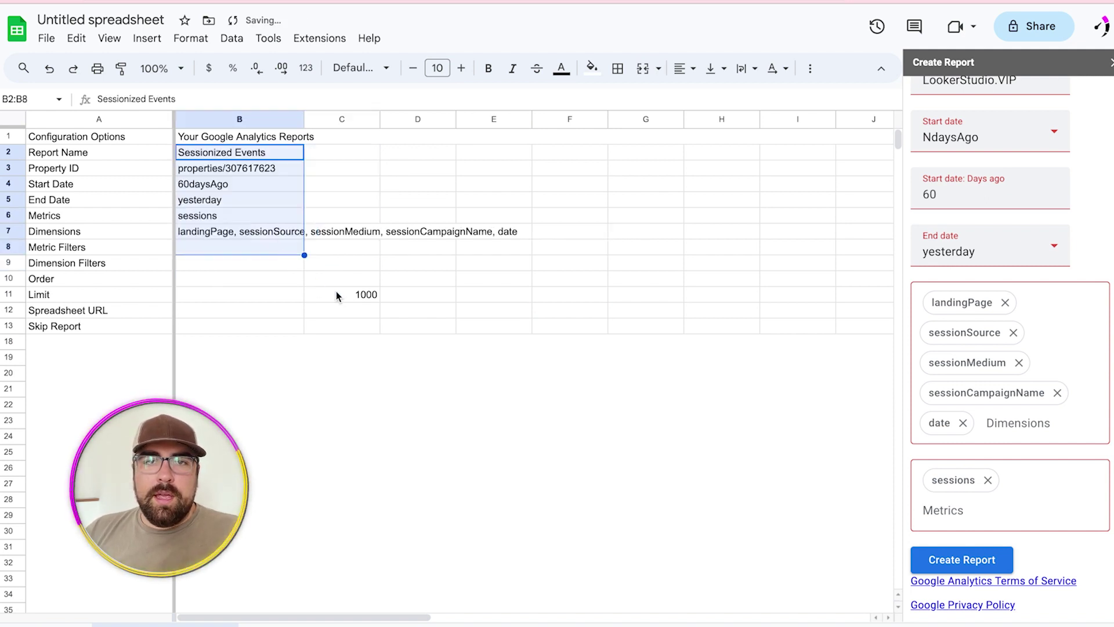
click(339, 294)
key(Delete)
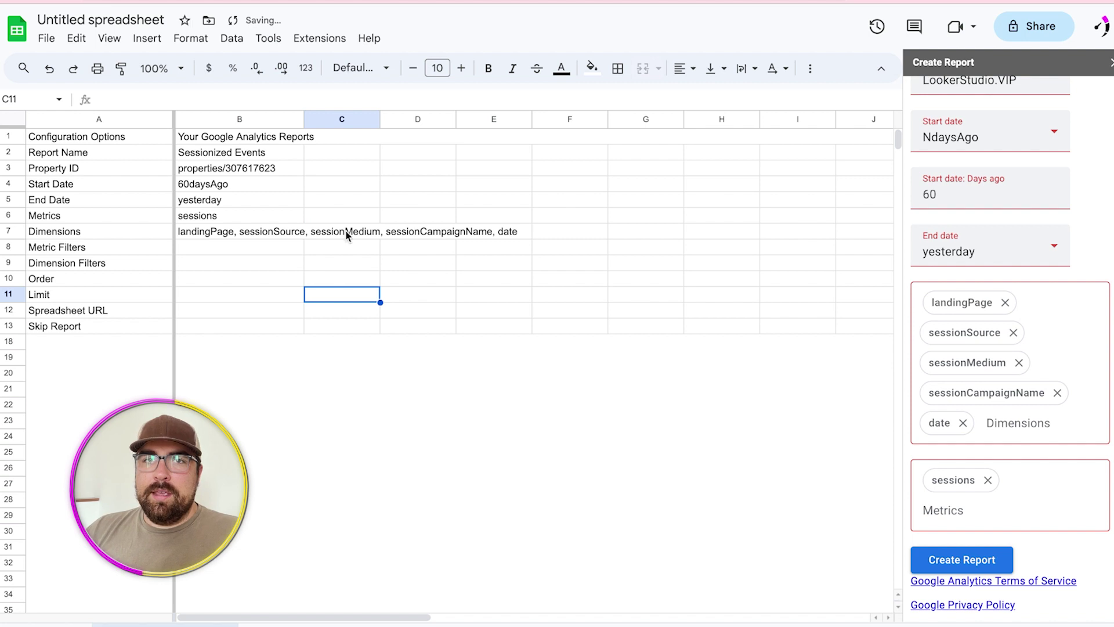
- Run the Sessionized Events report with GA4 Reports Builder and look over its results breakdown
click(318, 39)
mouse_move(381, 211)
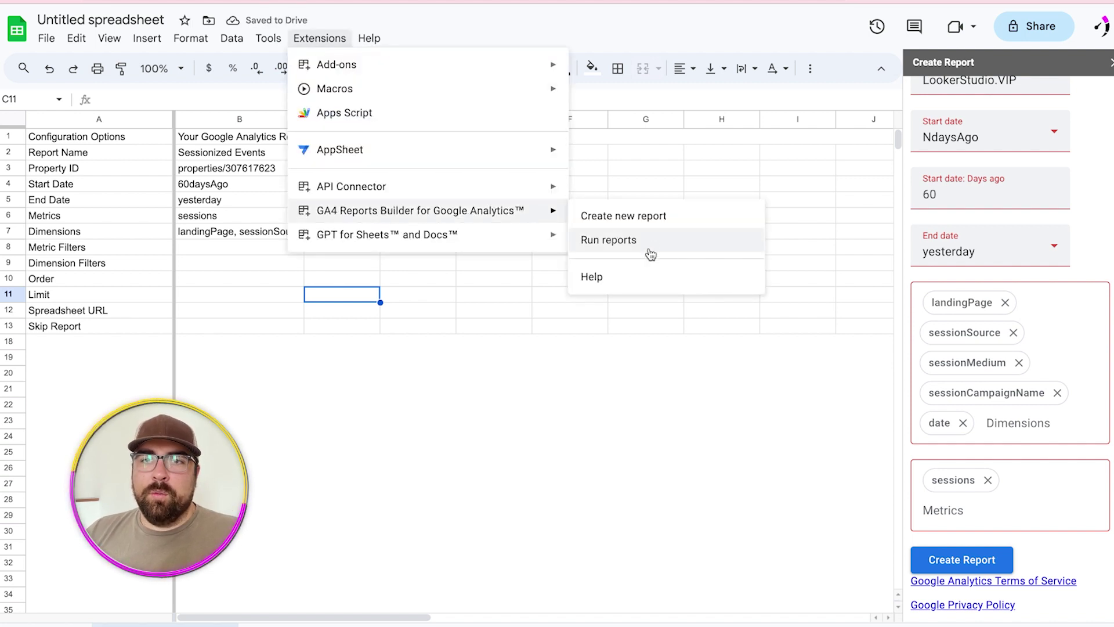
click(648, 241)
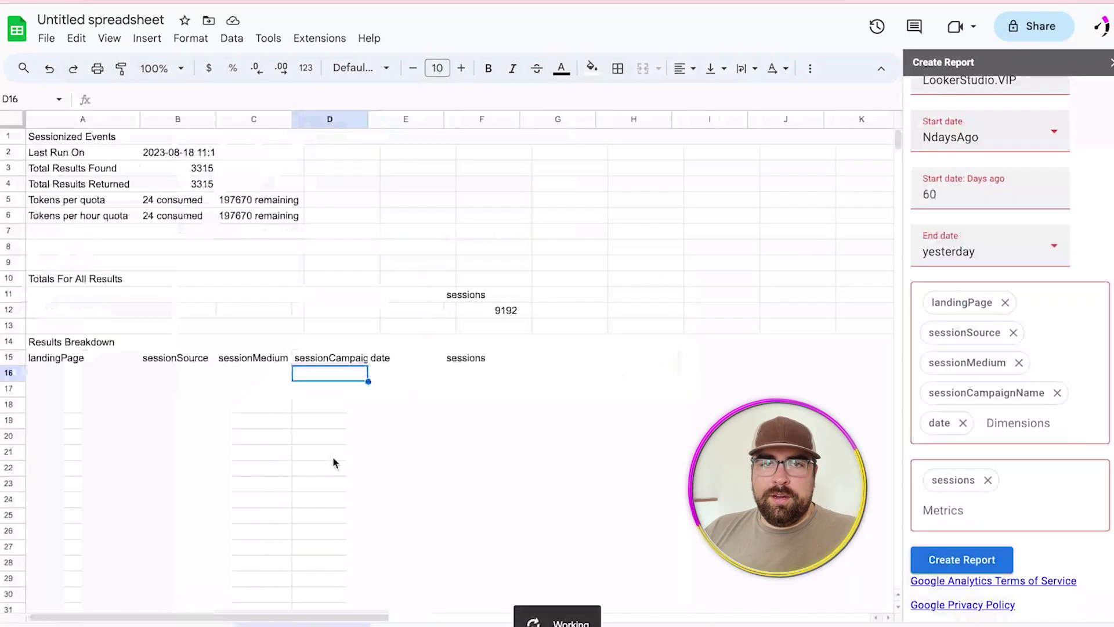
click(359, 423)
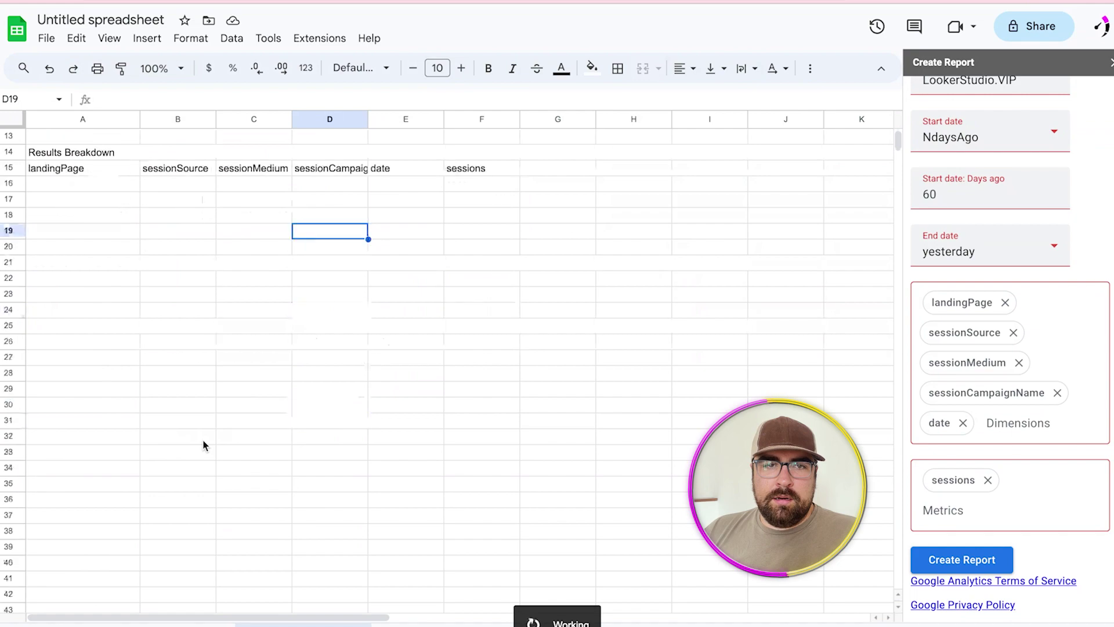
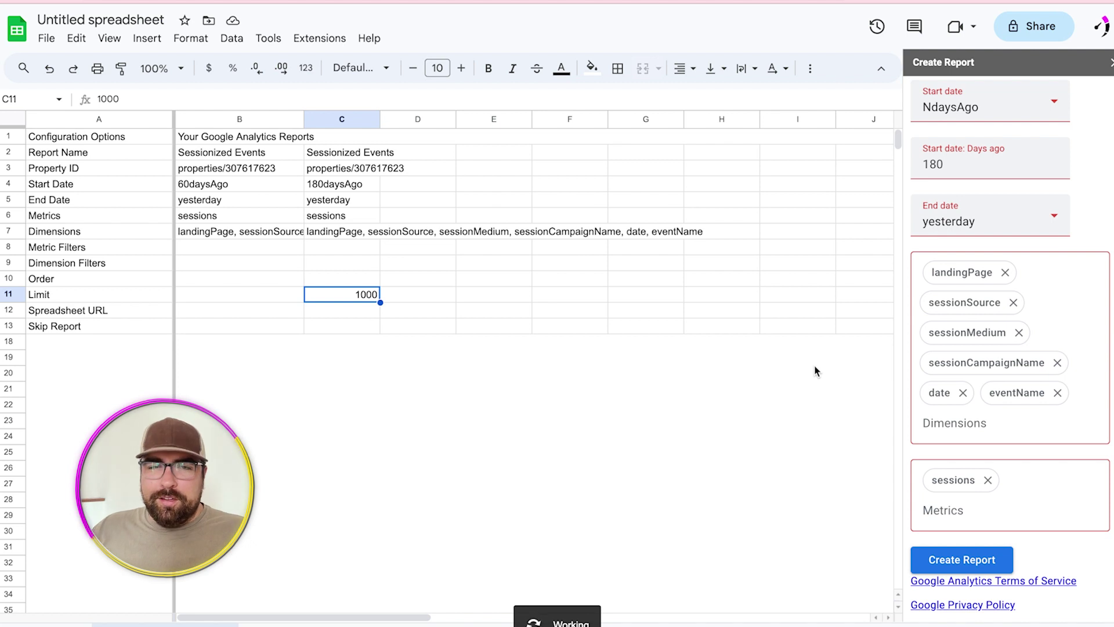
- Clear the limit in C11 of the 180daysAgo report configuration
click(435, 294)
click(356, 295)
key(Delete)
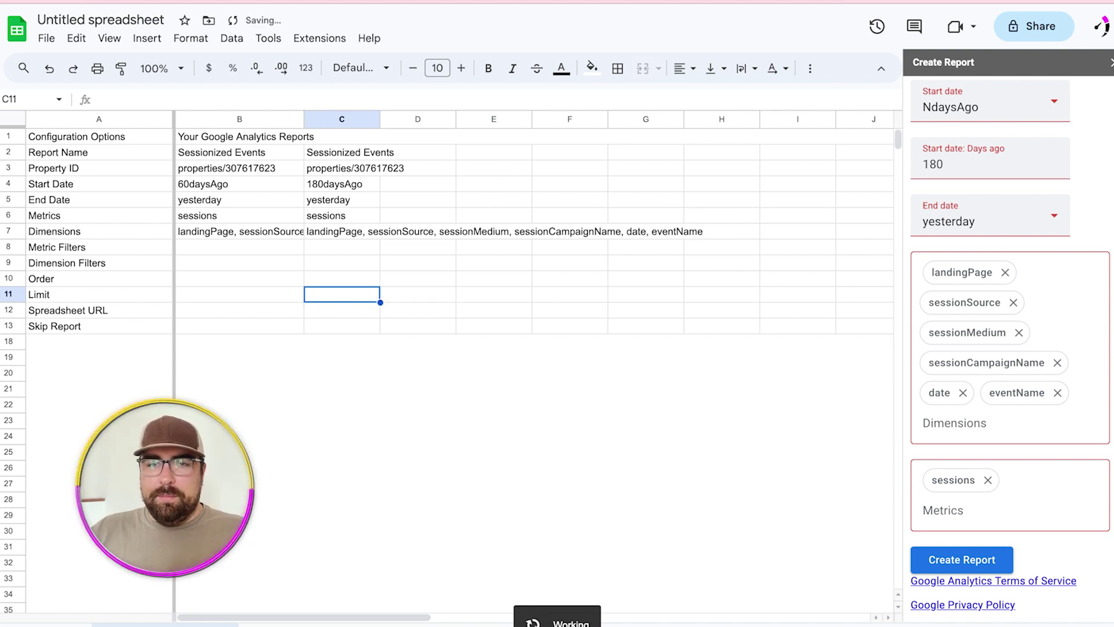
click(512, 285)
click(636, 182)
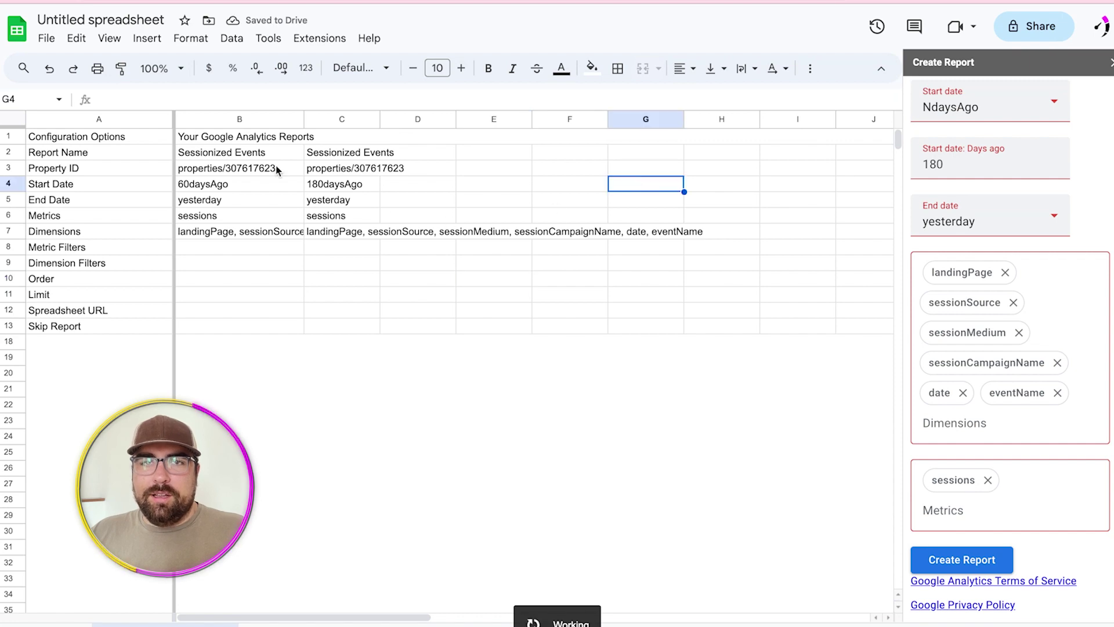
- Dismiss the report run message and examine the eventName column in the Sessionized Events results
click(320, 38)
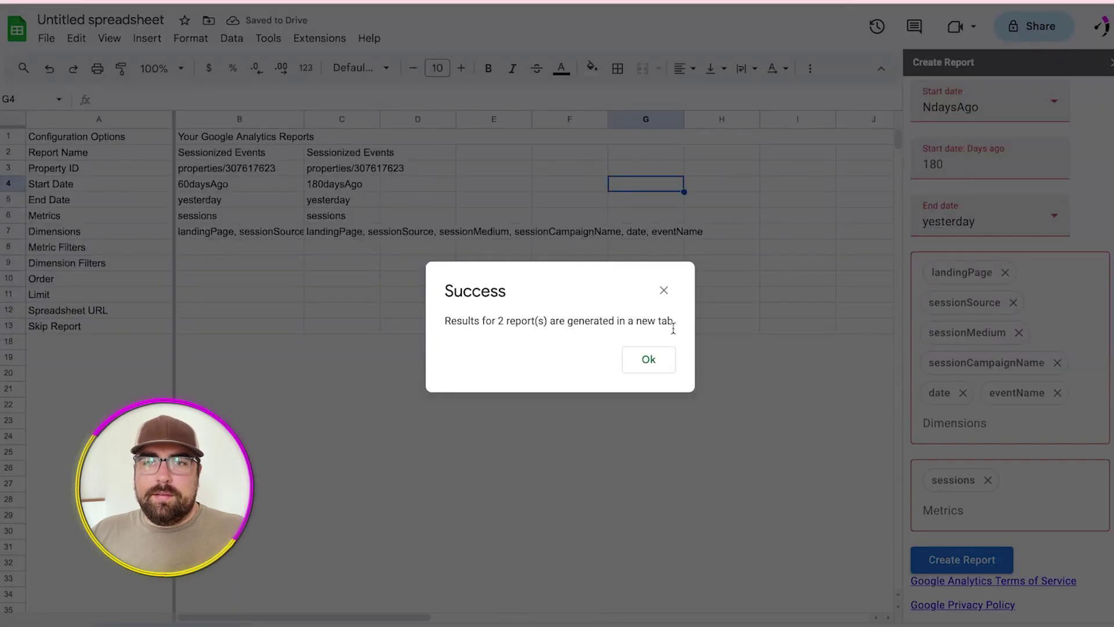
click(649, 359)
click(403, 624)
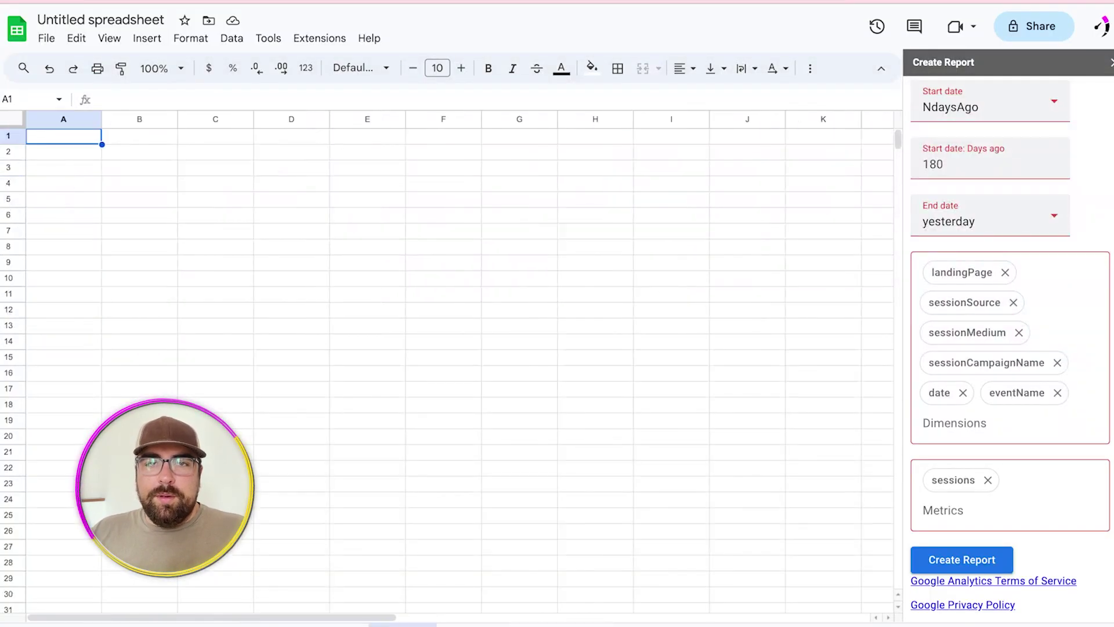
click(284, 371)
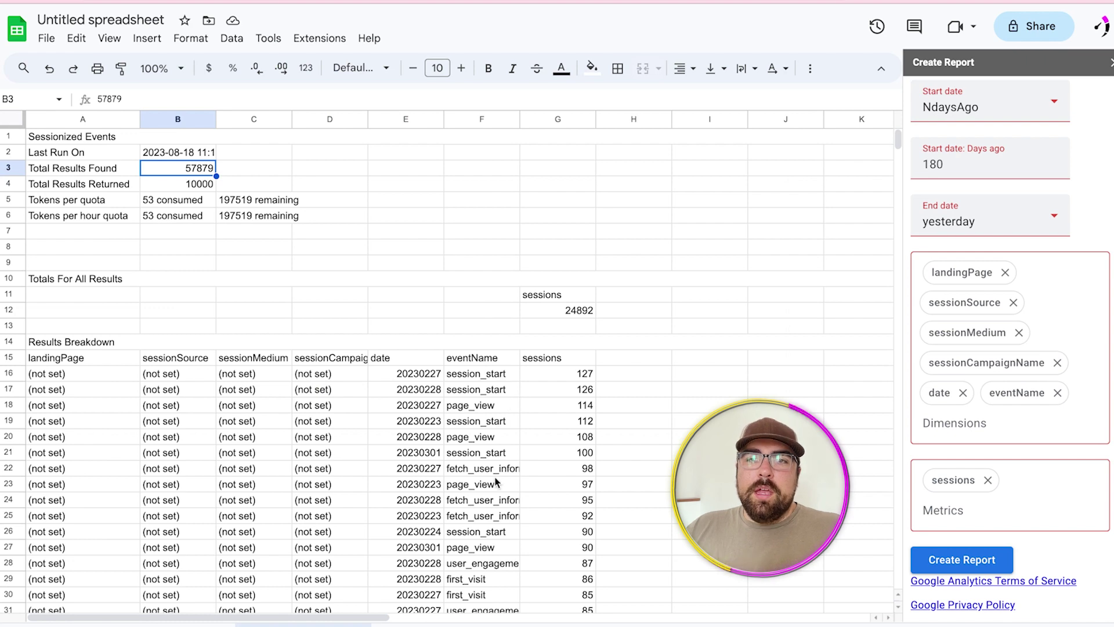
drag(510, 406, 505, 515)
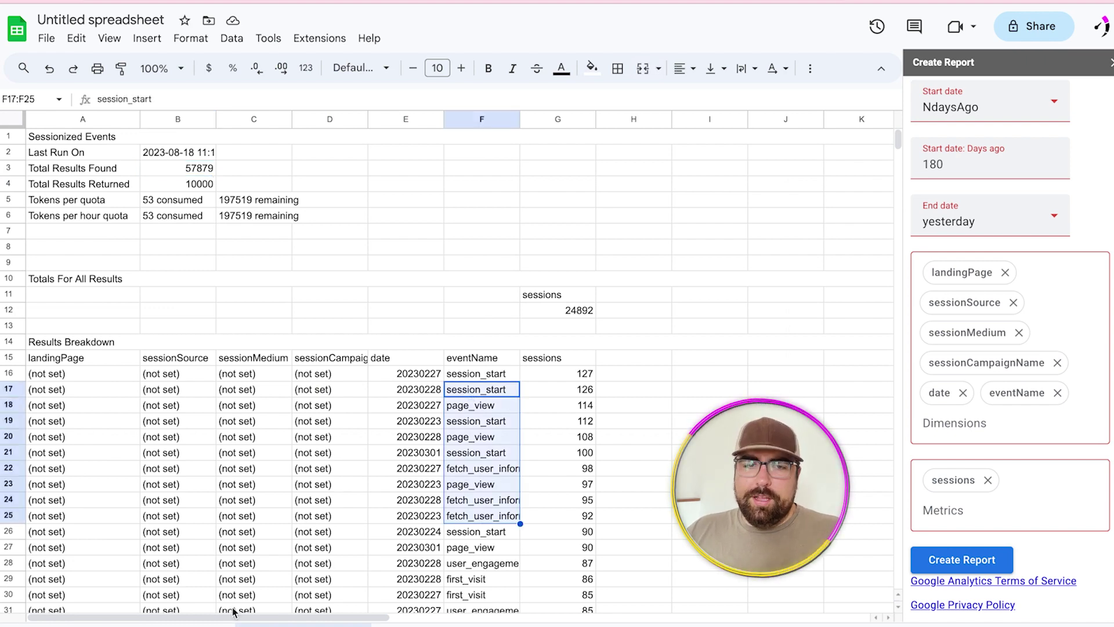
- Return to the configuration sheet and review the second report's settings in C2:C10
click(220, 625)
click(284, 156)
click(326, 158)
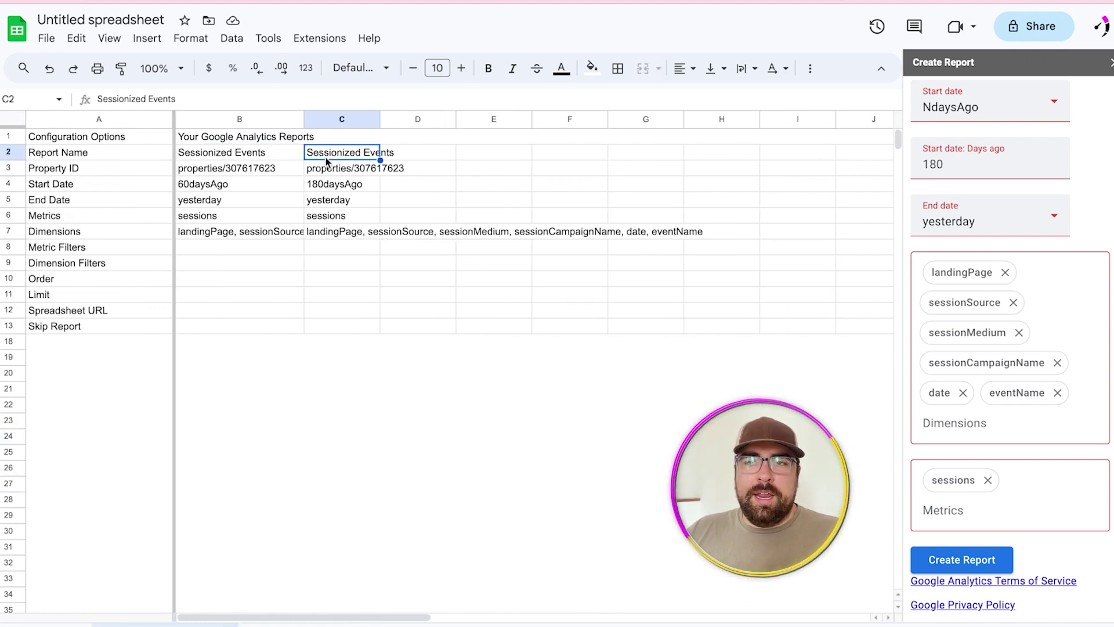
drag(627, 206, 607, 447)
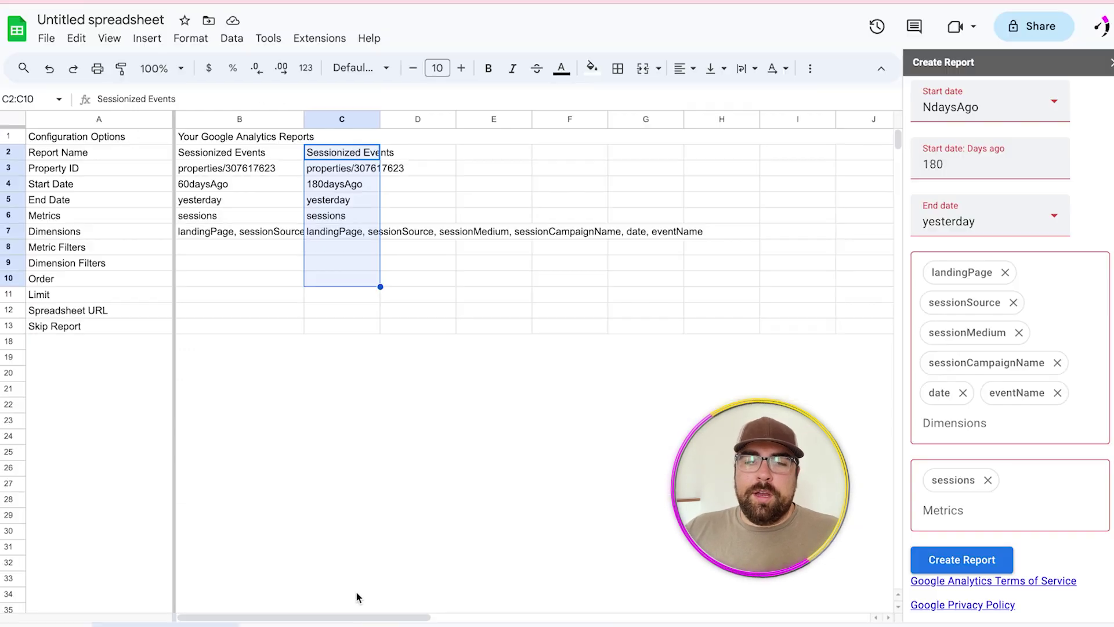
- Compare the total results found with the total results returned in the Sessionized Events results
click(348, 624)
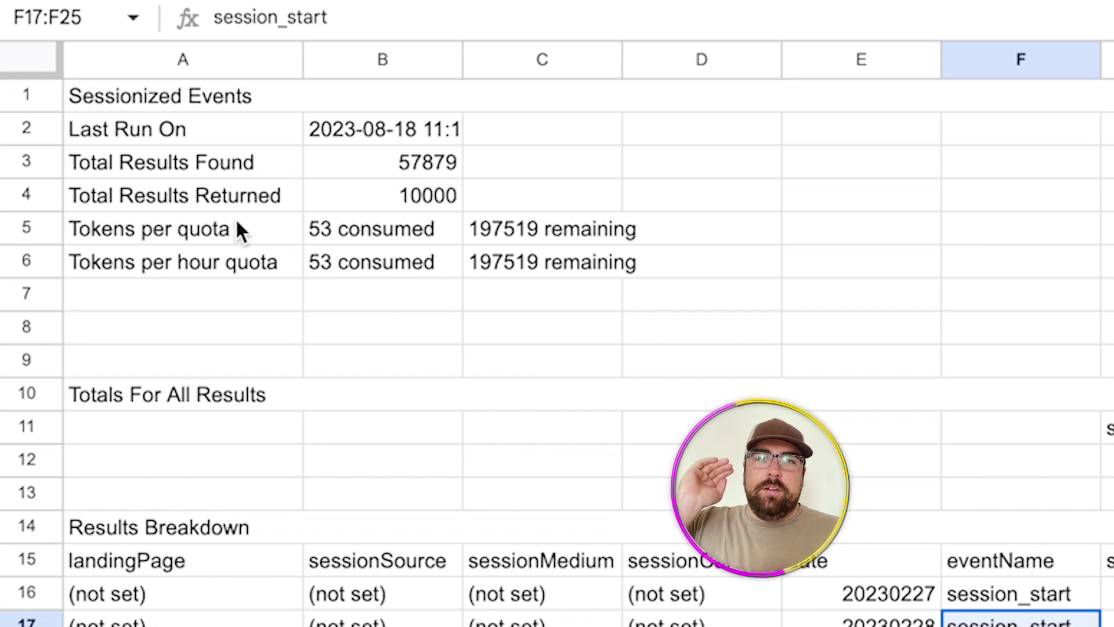
click(233, 167)
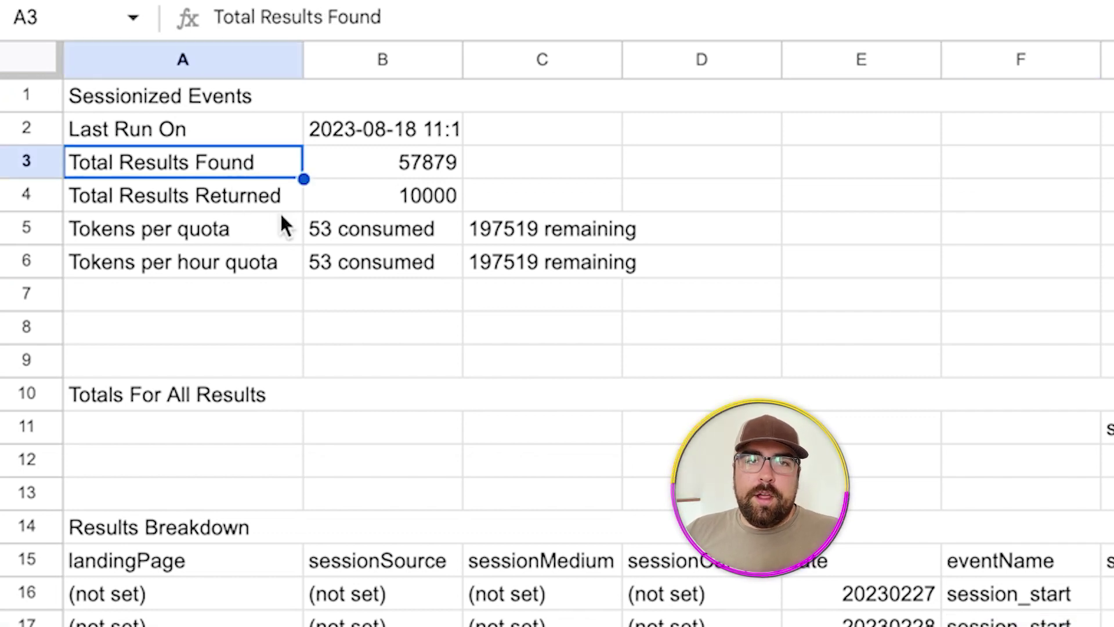
click(274, 203)
click(417, 204)
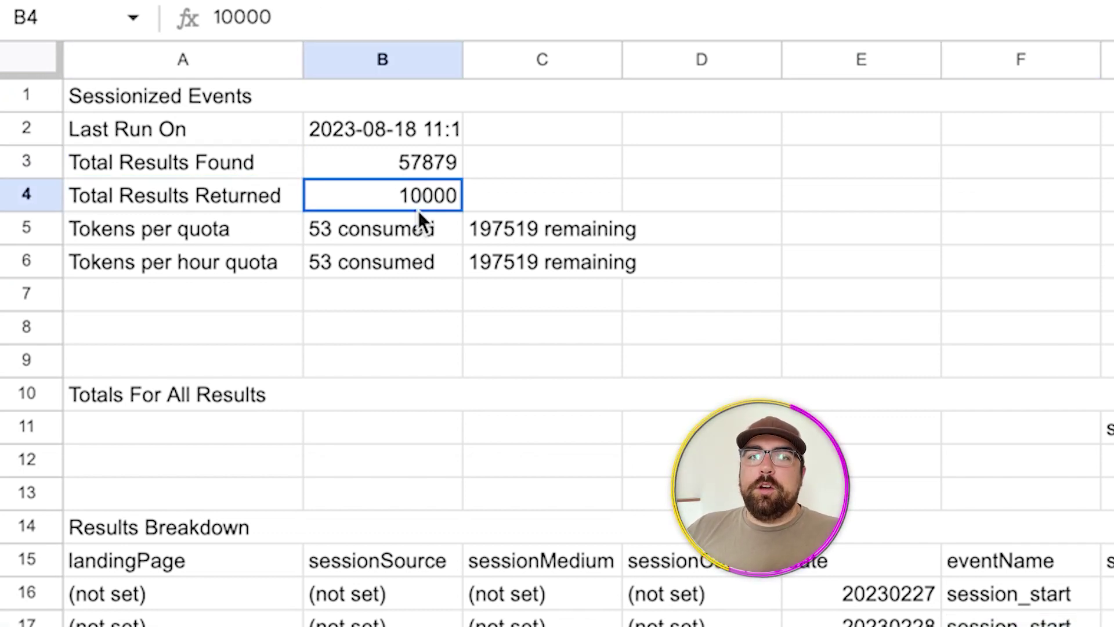
drag(419, 202, 423, 168)
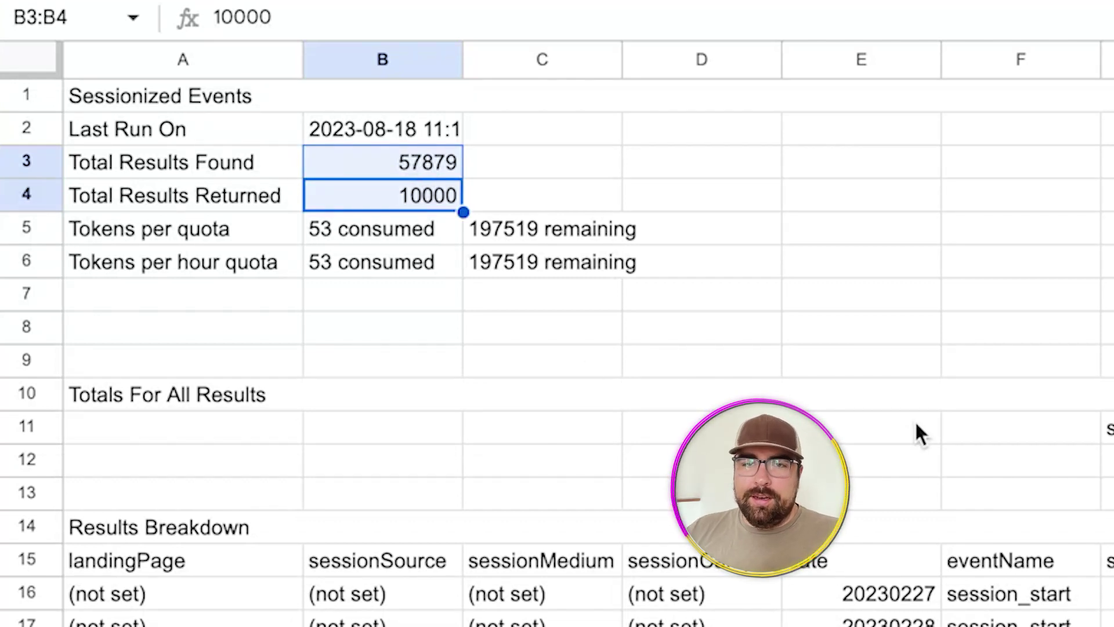
click(442, 172)
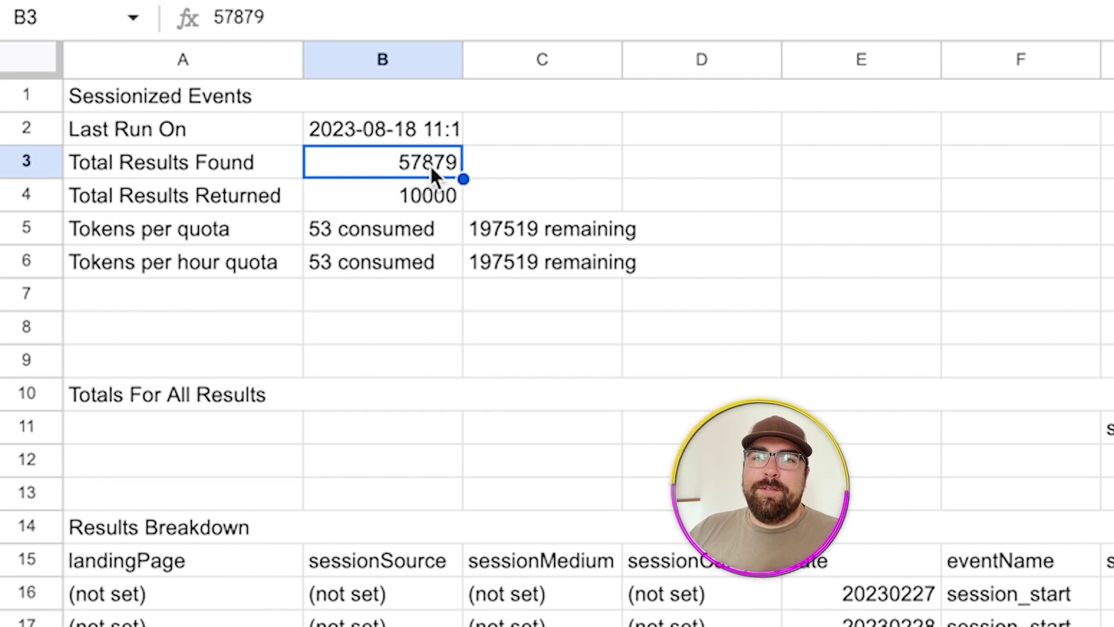
click(428, 193)
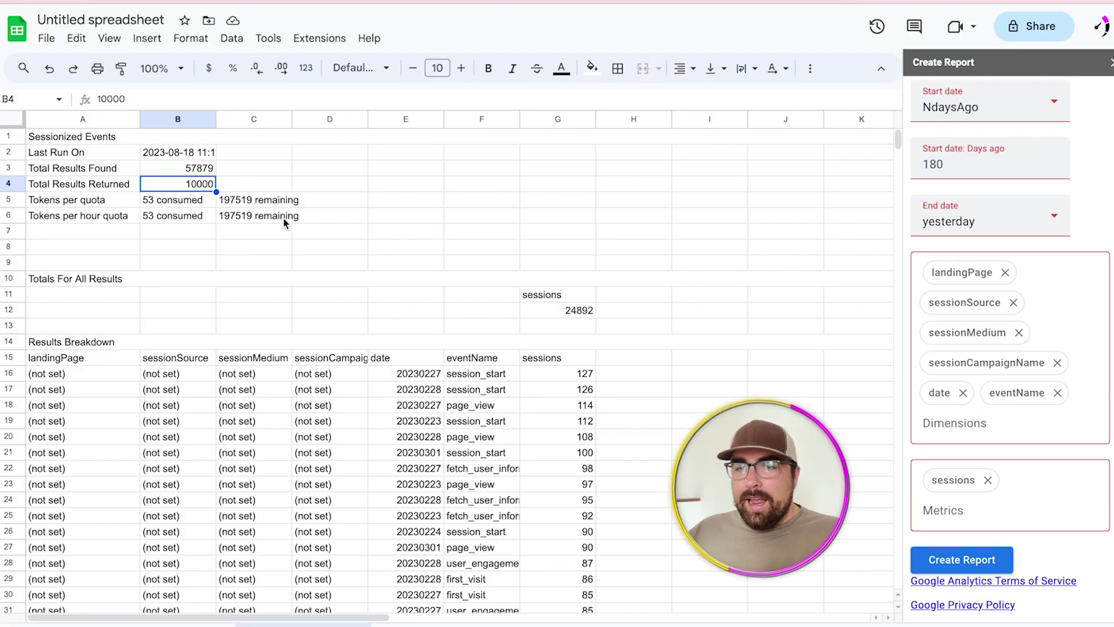
- Review the date range and dimensions in the report form, and check the configuration sheet against the results
scroll(1074, 353, up, 3)
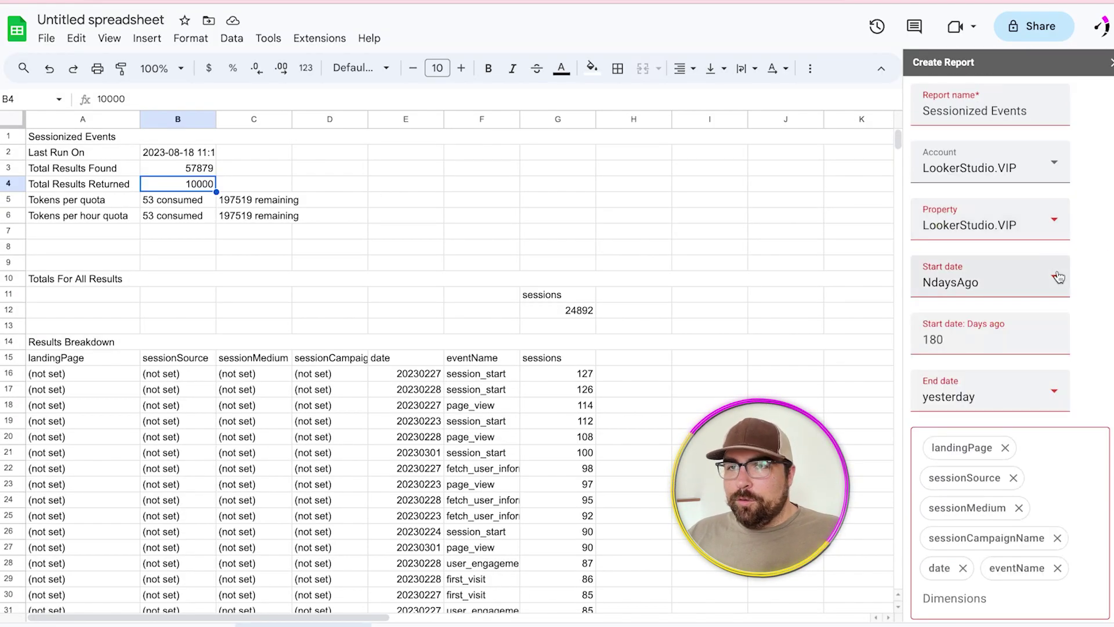
scroll(1074, 353, down, 3)
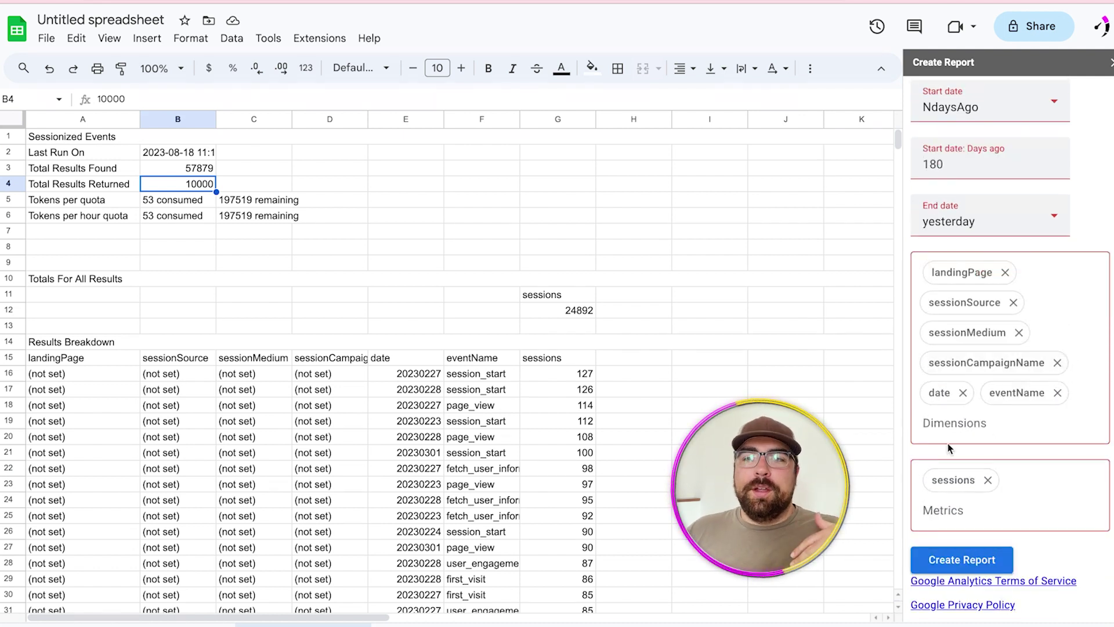
scroll(981, 388, up, 3)
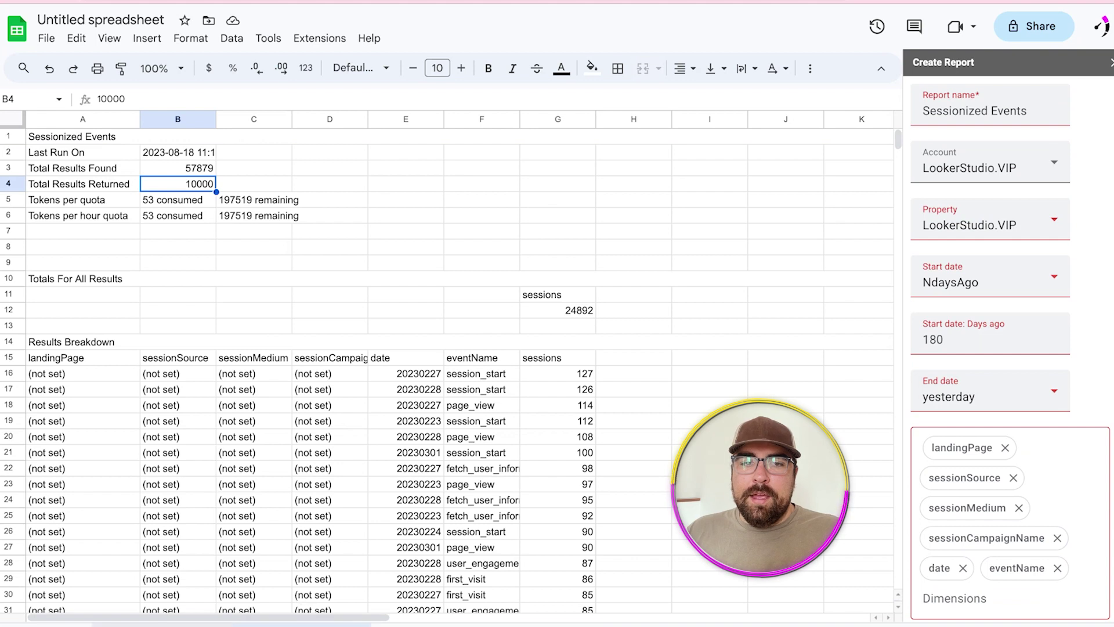
click(215, 624)
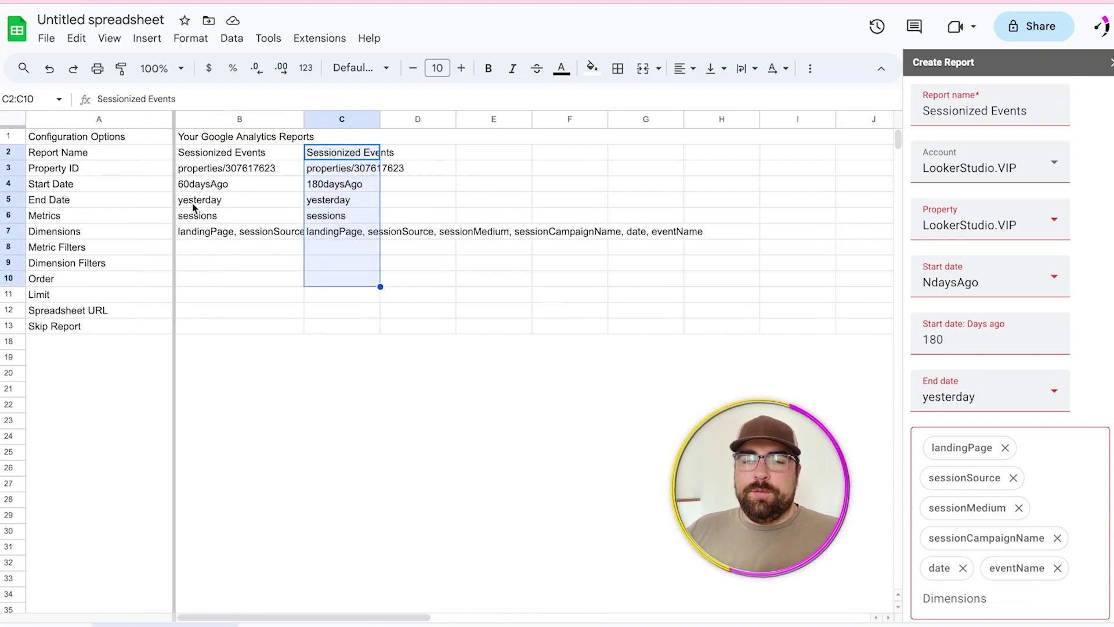
click(304, 625)
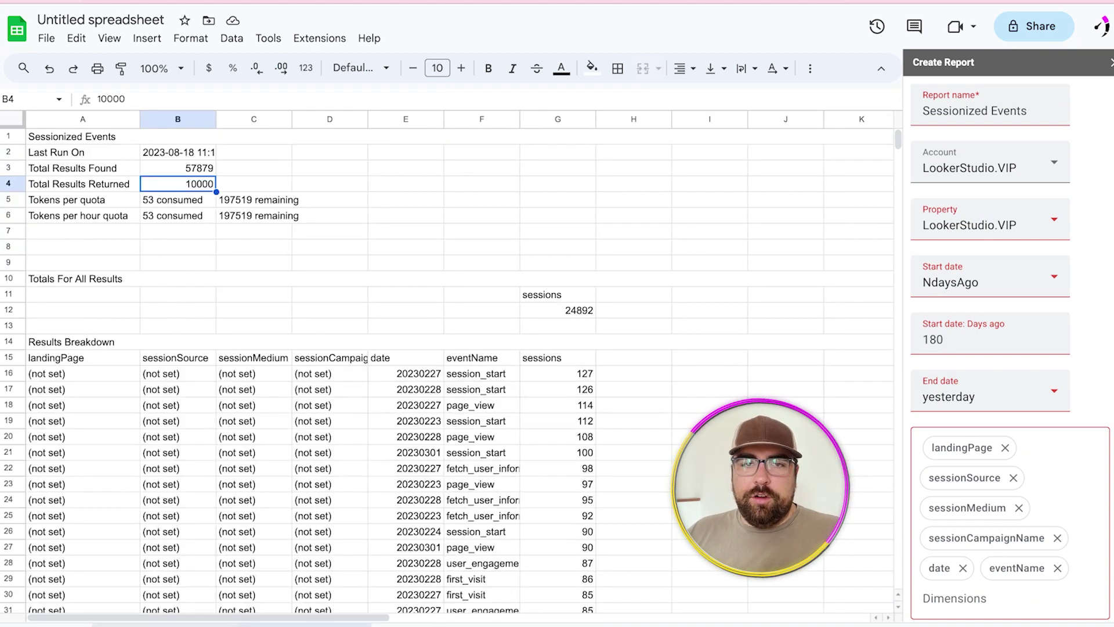
- Set the report limit in B11 of the configuration sheet to 100000
click(215, 624)
click(231, 277)
click(258, 308)
click(258, 299)
text(100000)
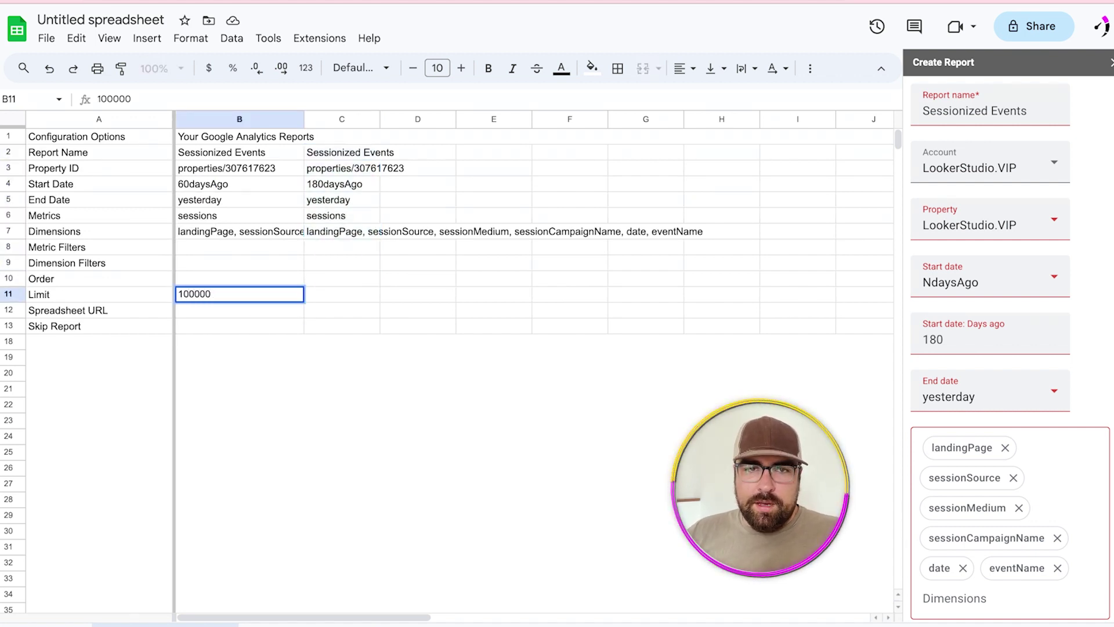
key(Left)
key(Right)
double_click(285, 294)
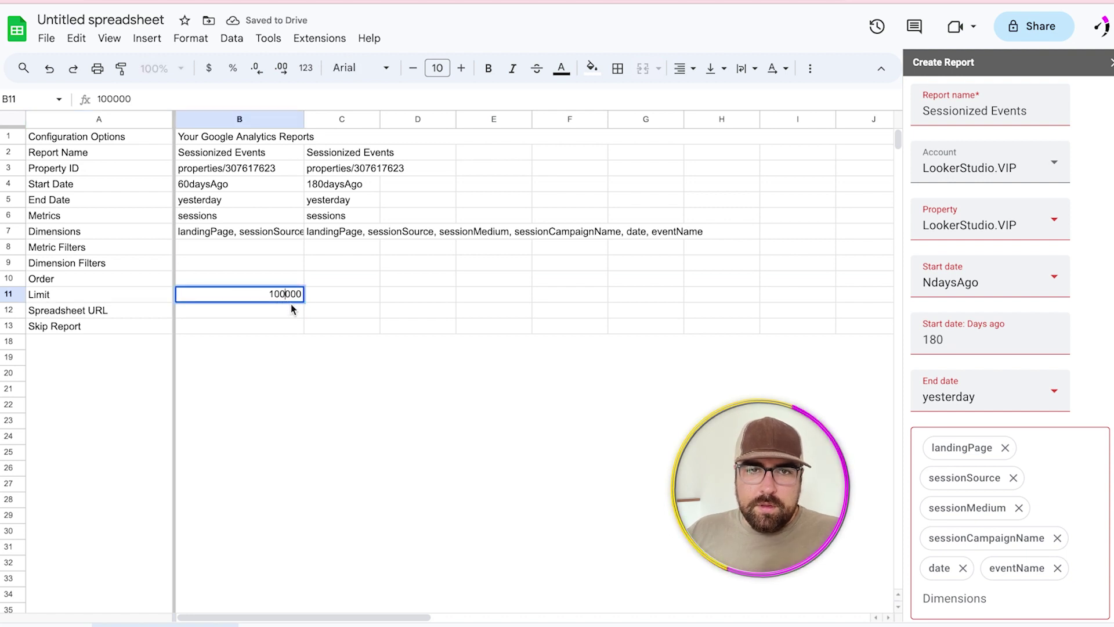
click(374, 281)
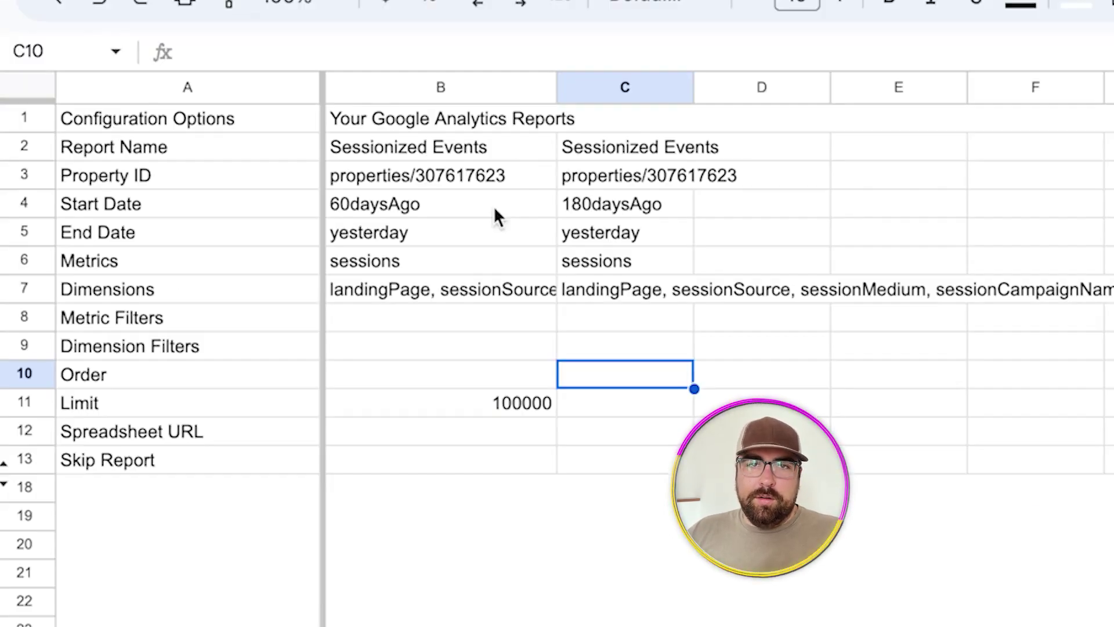
- Replace the 60daysAgo configuration in B2:B7 with the 180daysAgo configuration from column C
drag(494, 150, 508, 304)
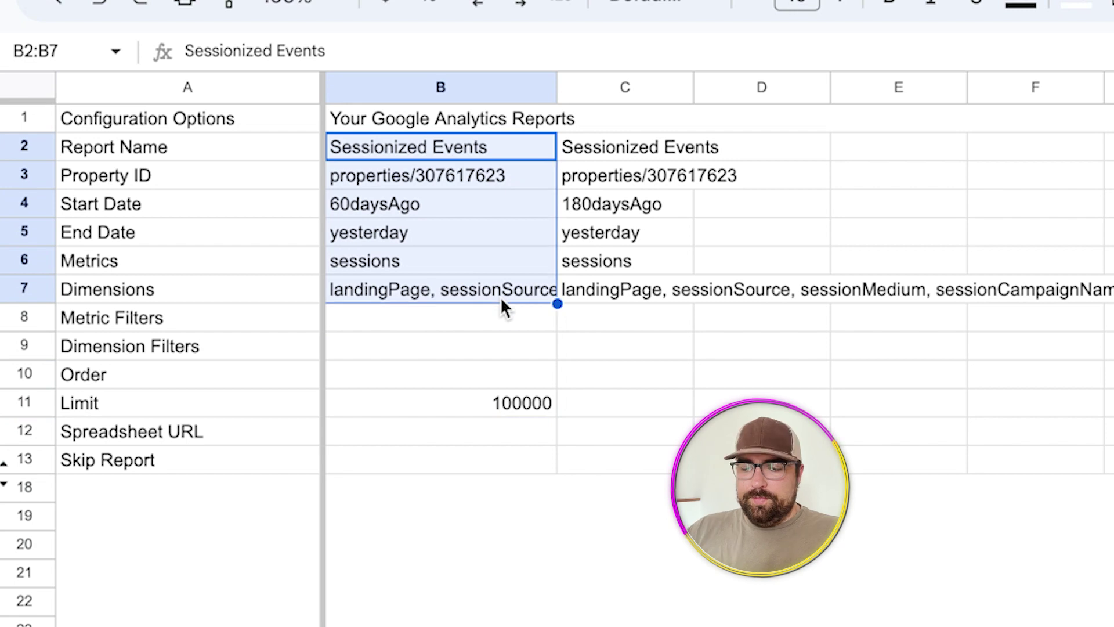
key(Delete)
drag(618, 152, 535, 298)
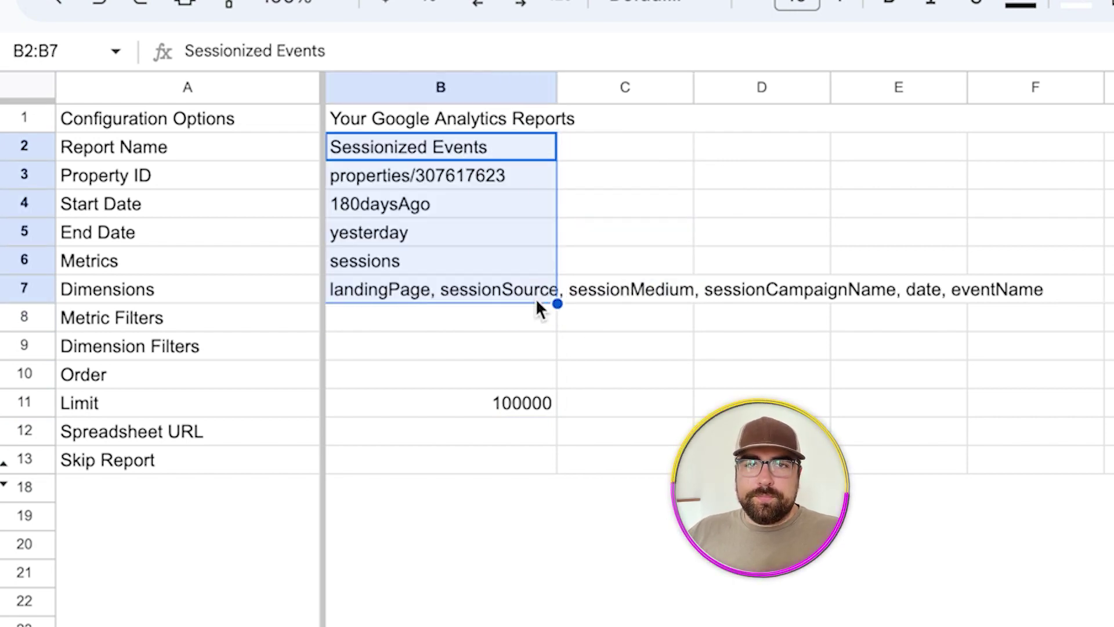
- Run the 180daysAgo report configuration with GA4 Reports Builder
click(586, 0)
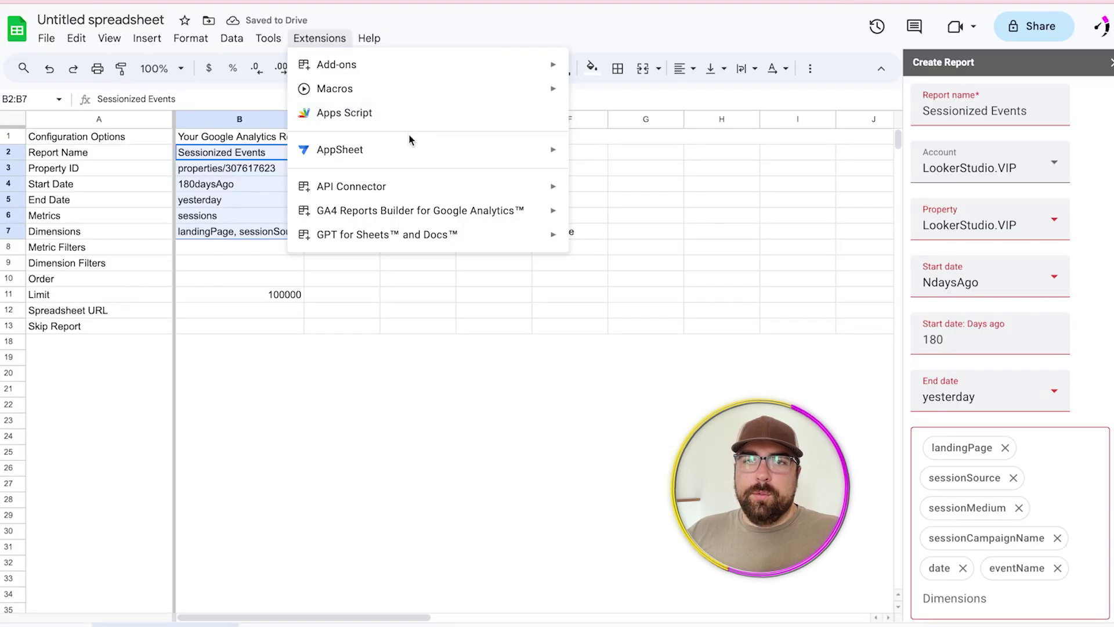
mouse_move(435, 211)
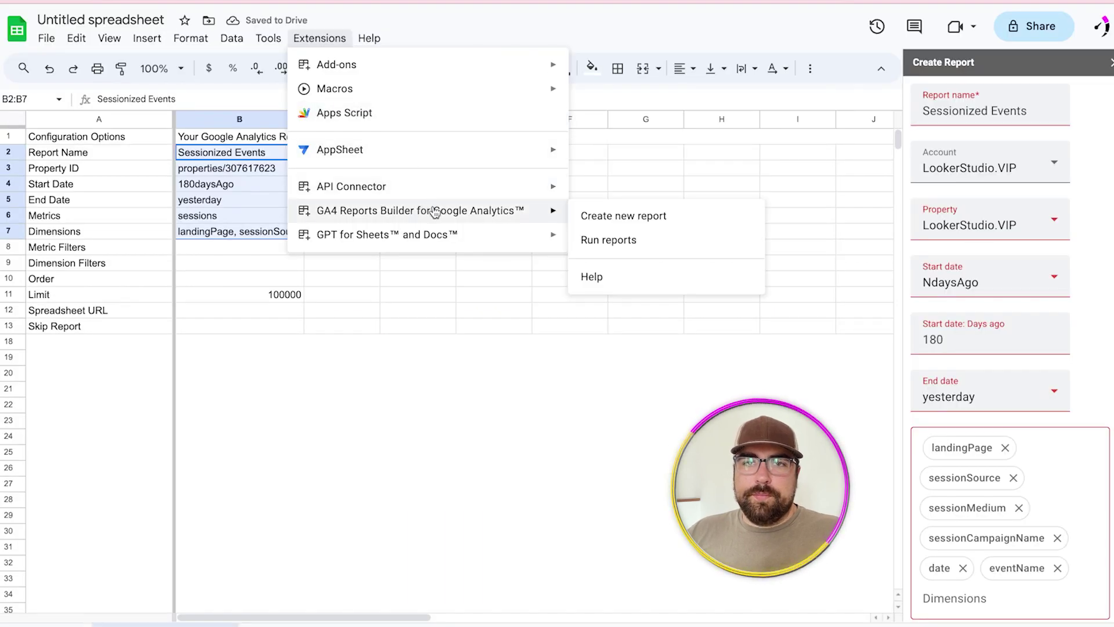
click(629, 251)
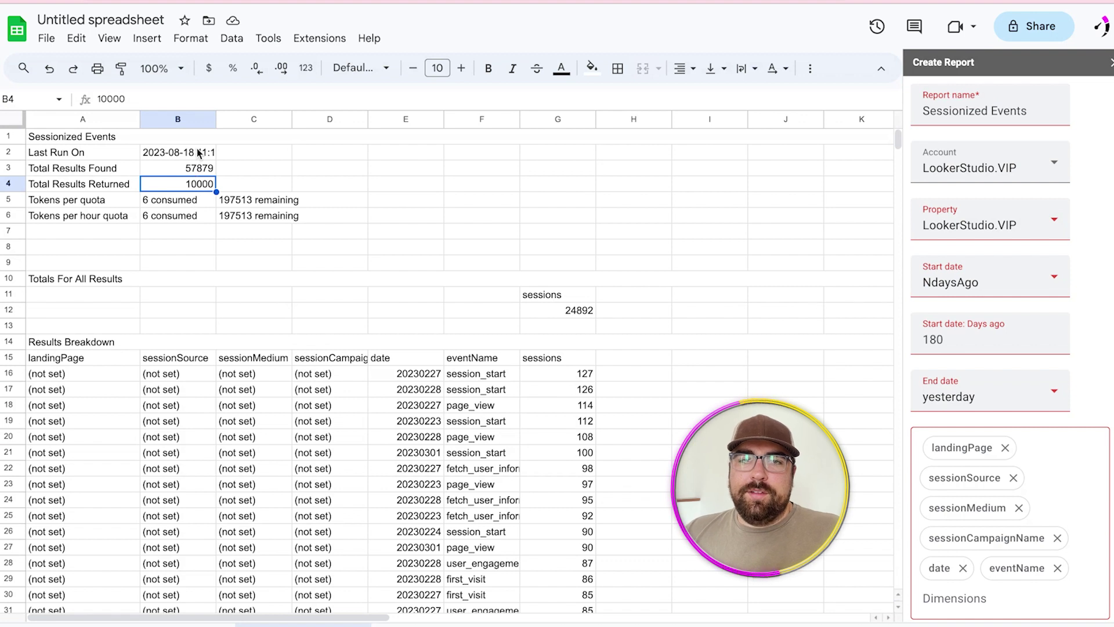
- Examine the tokens consumed, the results breakdown columns and the total results returned in the refreshed report
drag(185, 201, 177, 233)
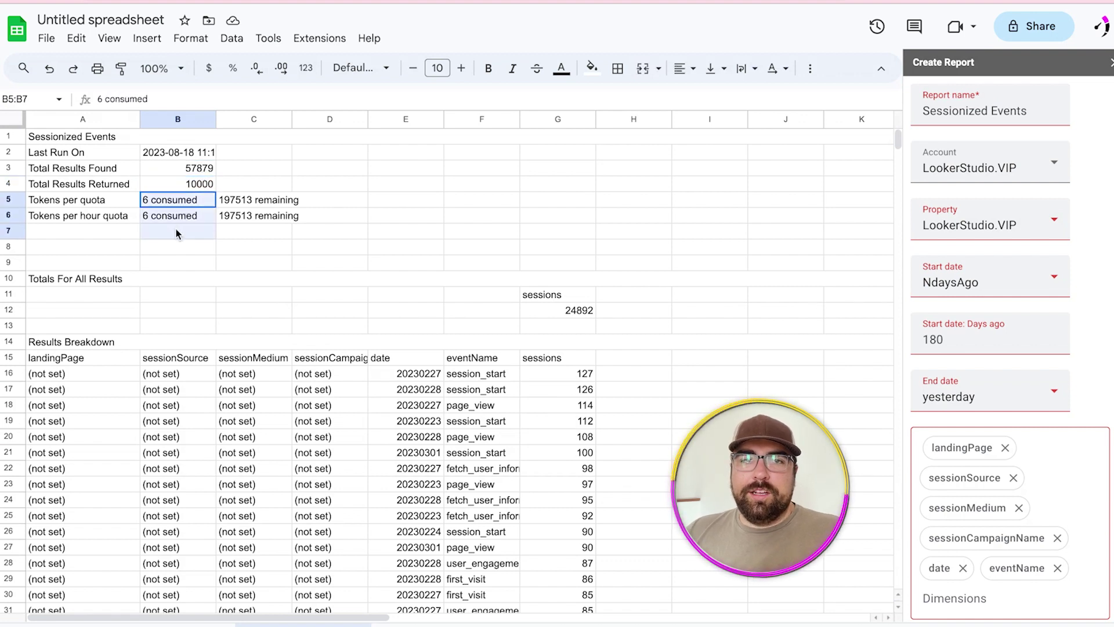
click(363, 423)
drag(81, 360, 596, 374)
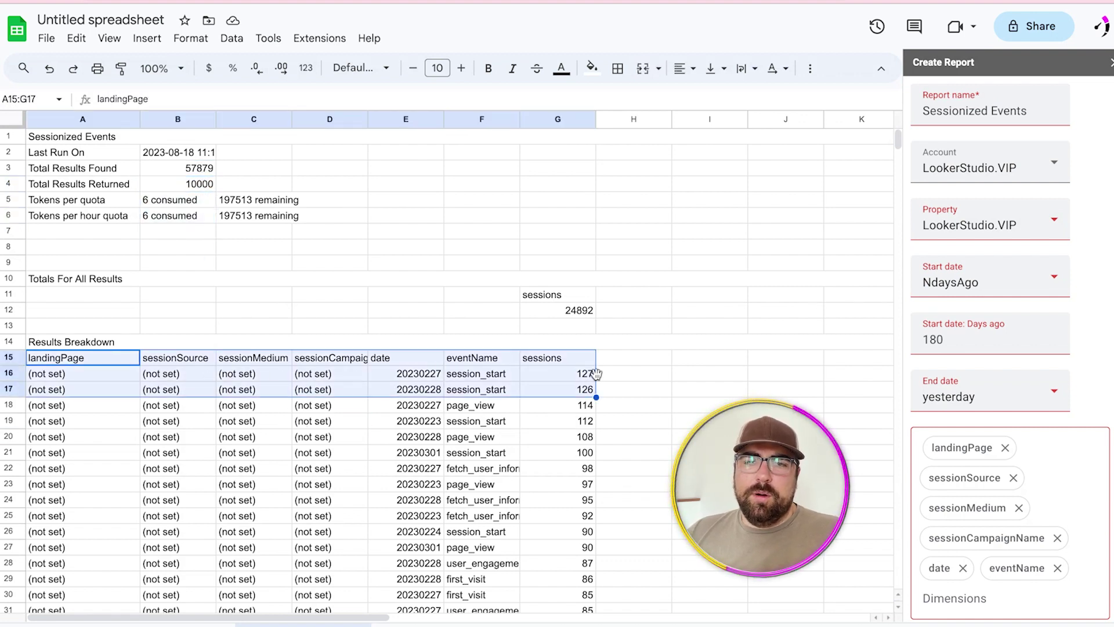
click(367, 266)
scroll(350, 293, down, 2)
scroll(352, 291, up, 2)
click(197, 182)
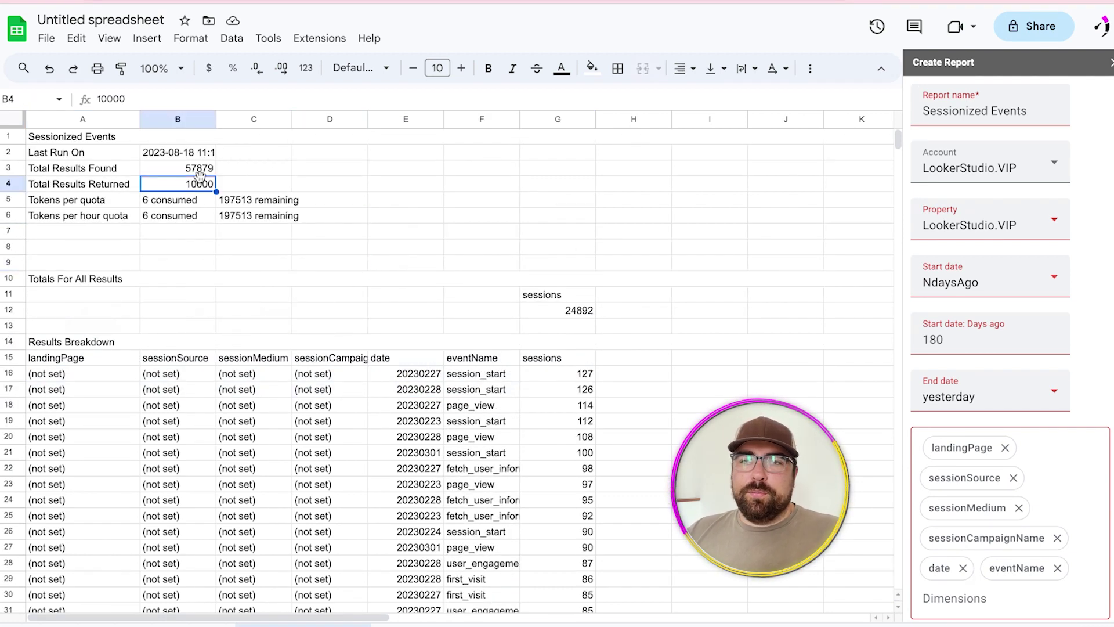
- Set the start date in the Create Report form to 30 days ago
click(951, 335)
double_click(951, 336)
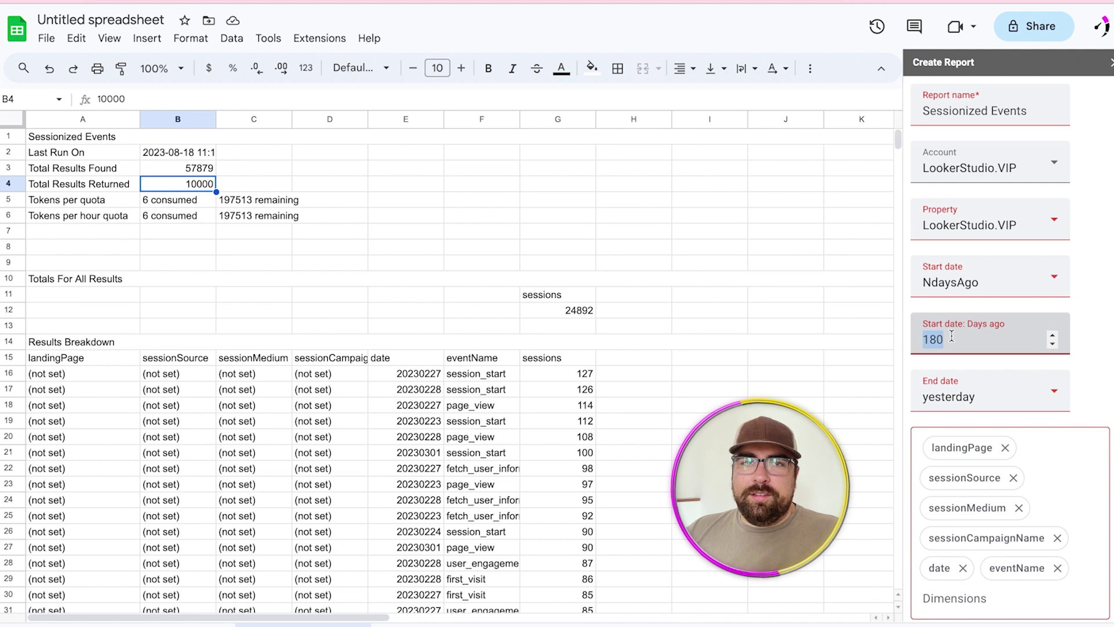
text(30)
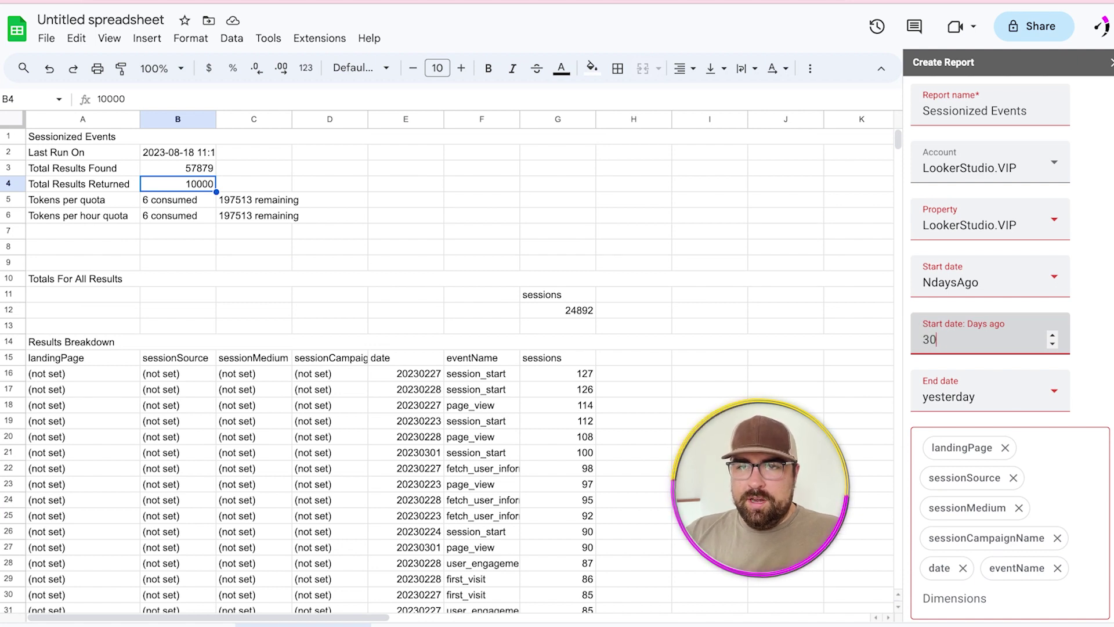
- Set the Start Date in B4 of the report configuration sheet to 60daysAgo
click(246, 216)
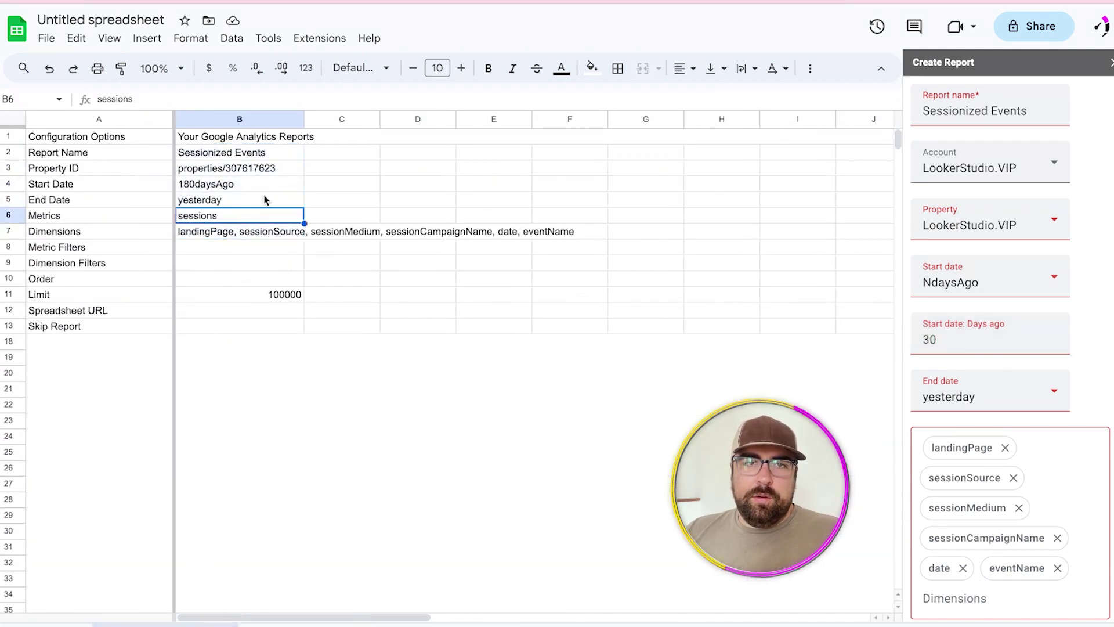
click(199, 183)
double_click(199, 182)
click(181, 187)
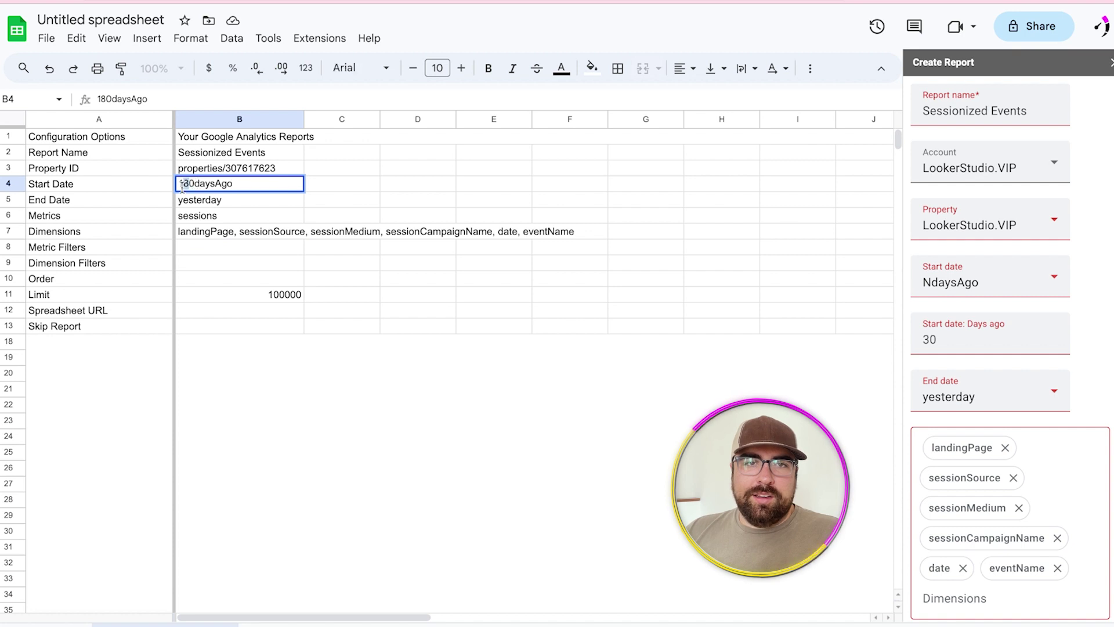
text(6)
click(418, 215)
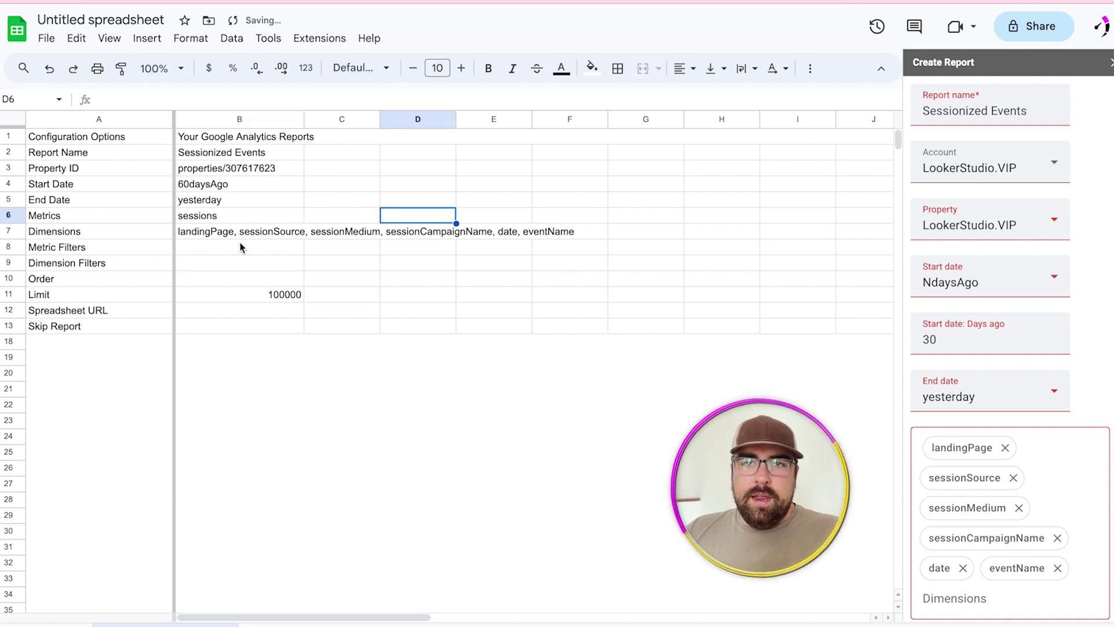
- Run the 60daysAgo report configuration with GA4 Reports Builder
click(239, 232)
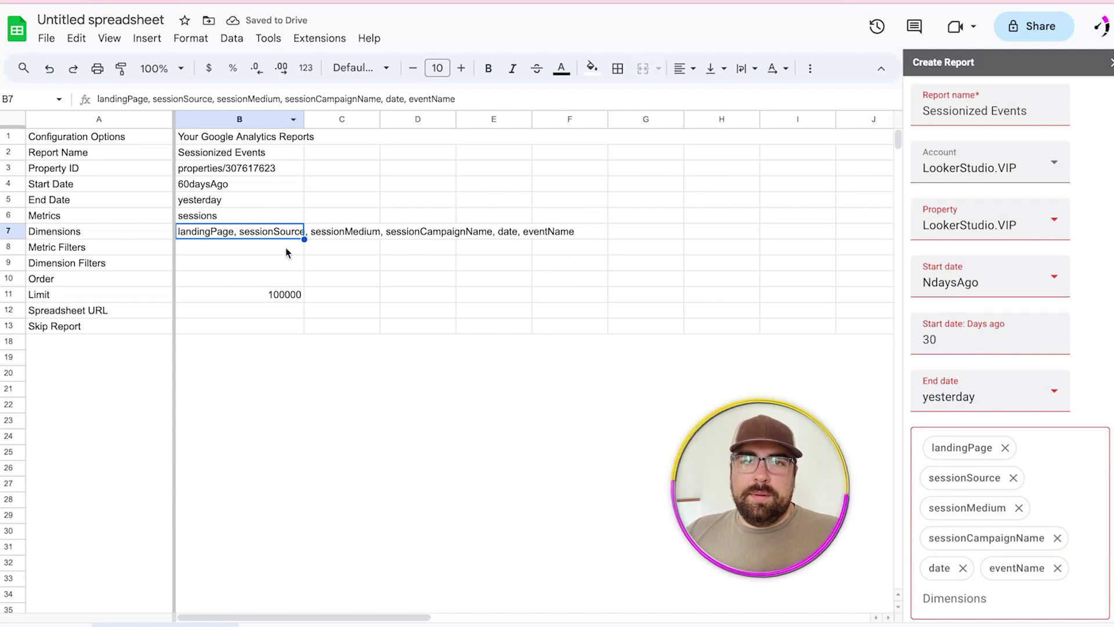
click(257, 262)
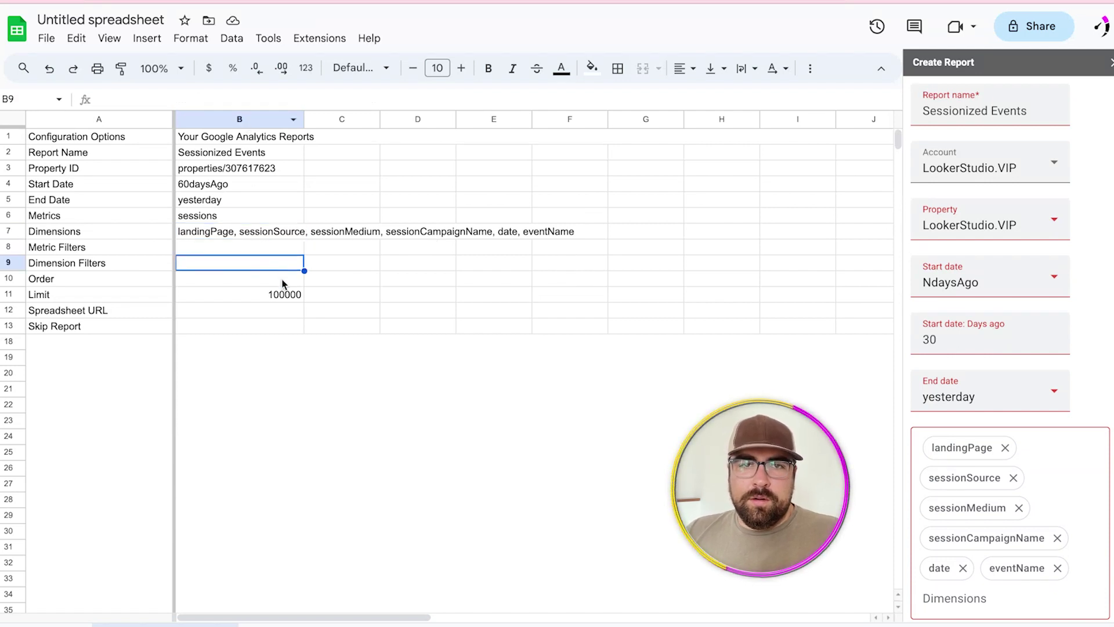
click(319, 38)
mouse_move(409, 189)
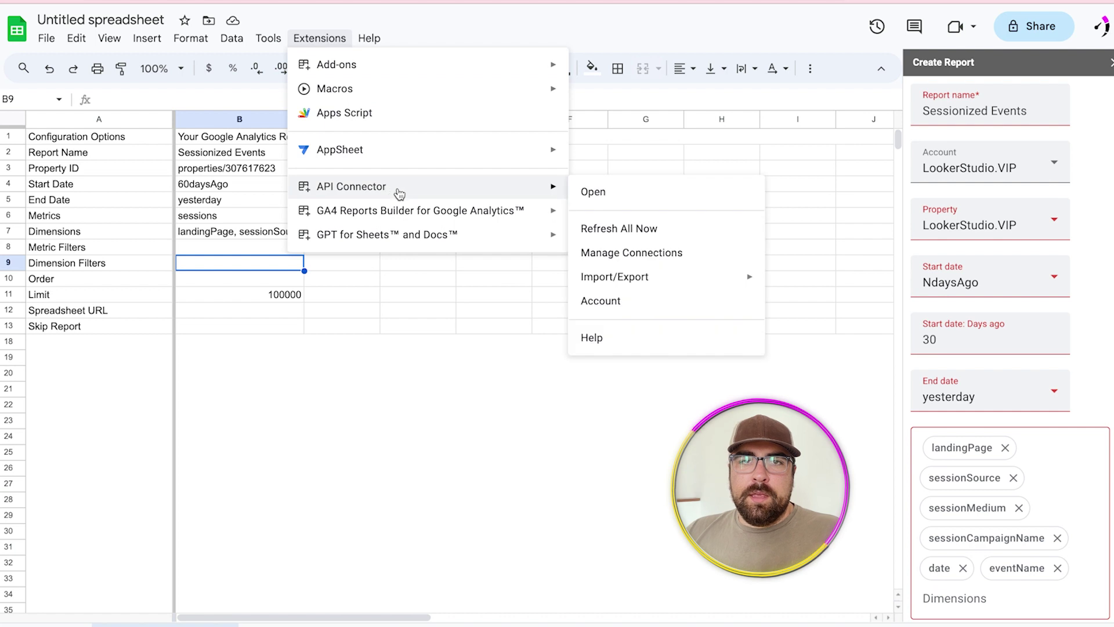
mouse_move(552, 216)
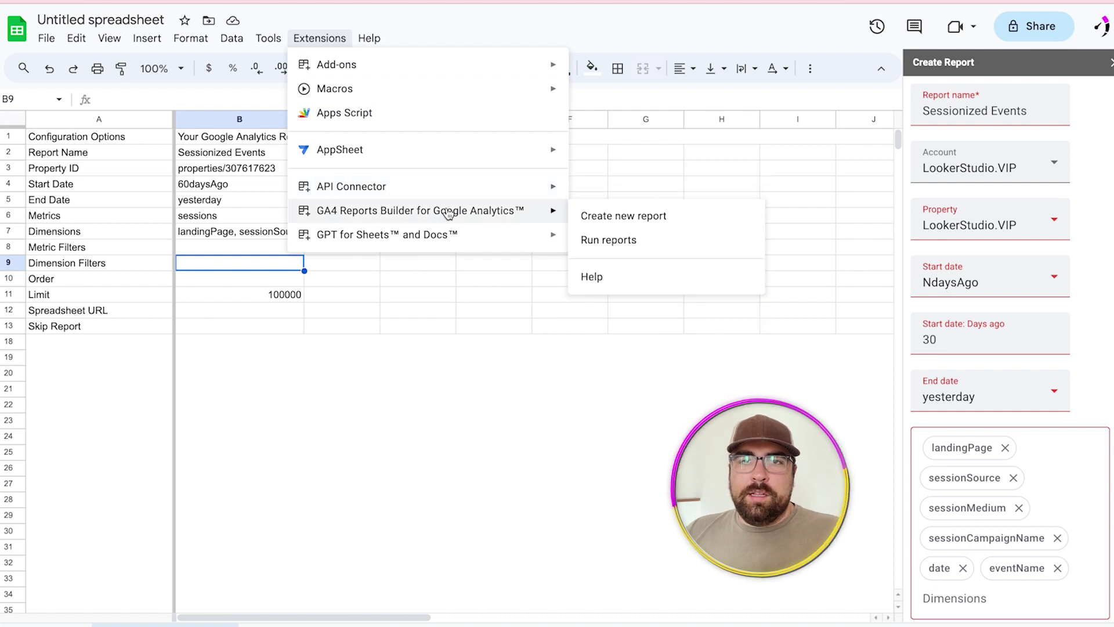
click(628, 249)
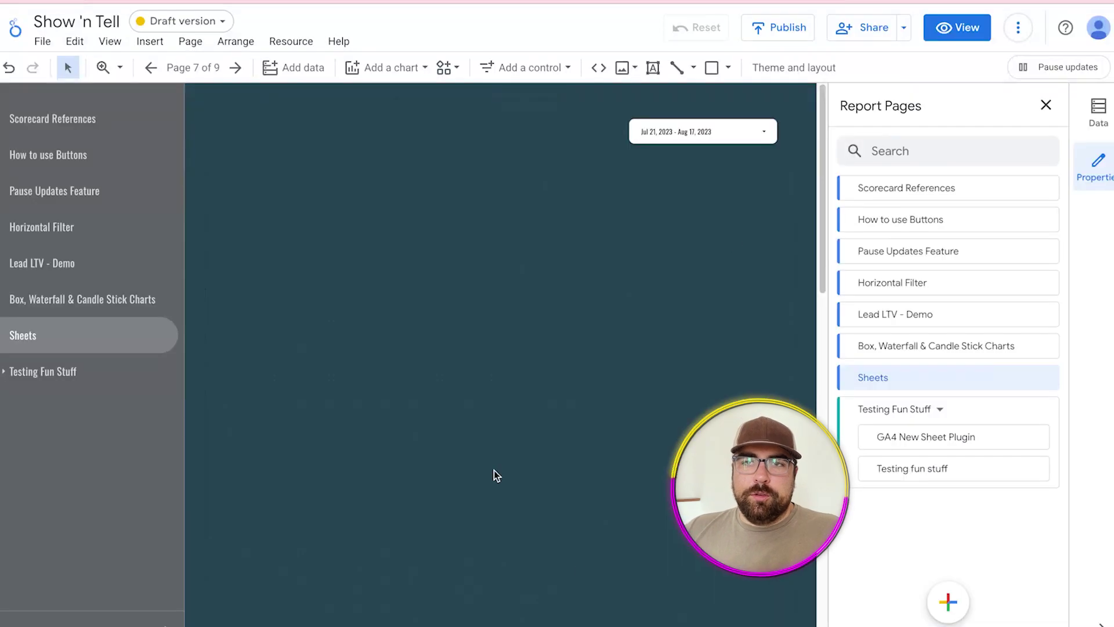
mouse_move(1061, 187)
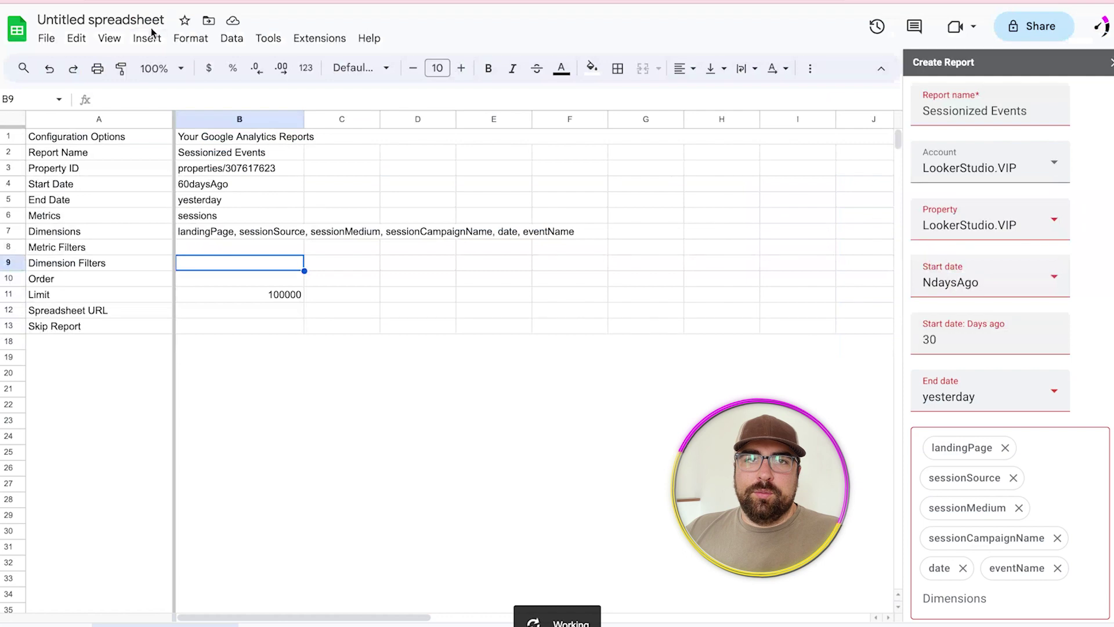
- Rename the spreadsheet as GA4 Sheets Demo
click(139, 19)
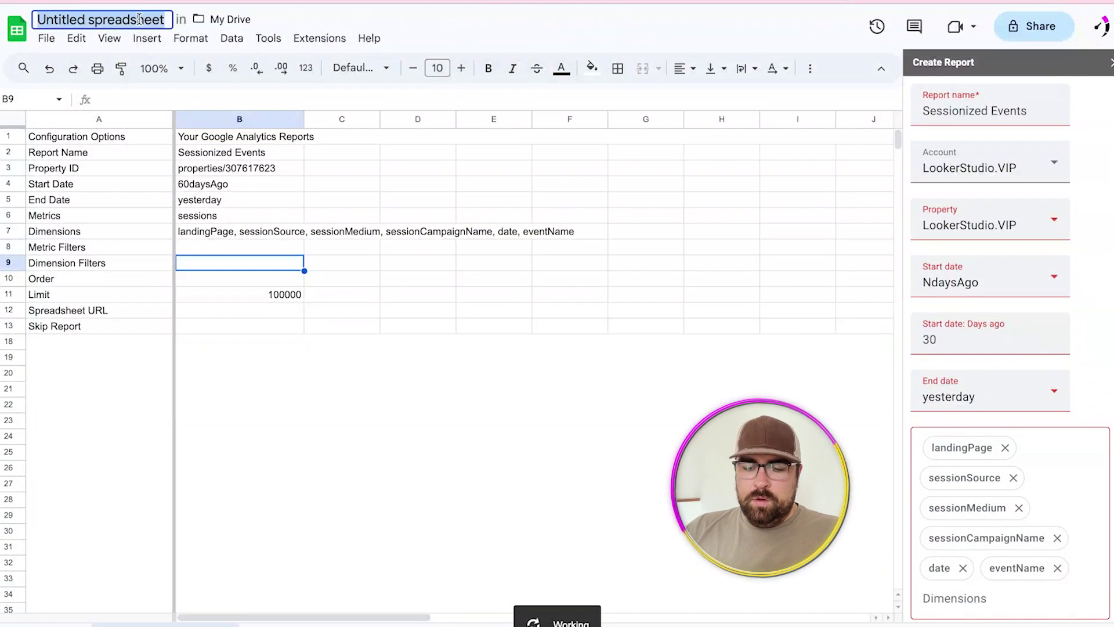
text(GA4 Sh)
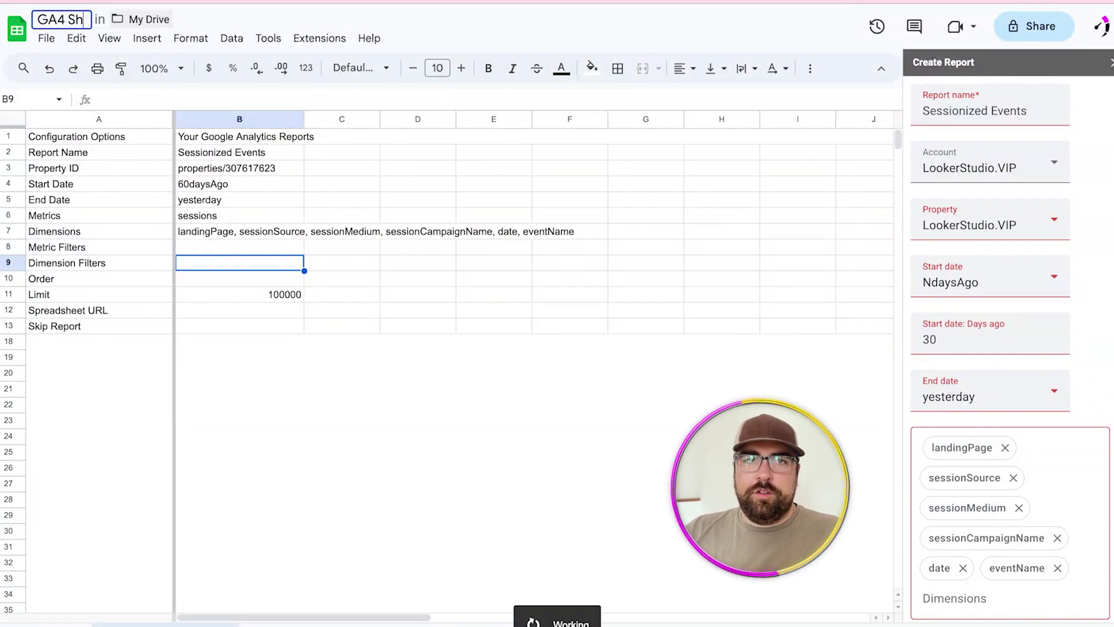
text(eets Demo)
click(570, 310)
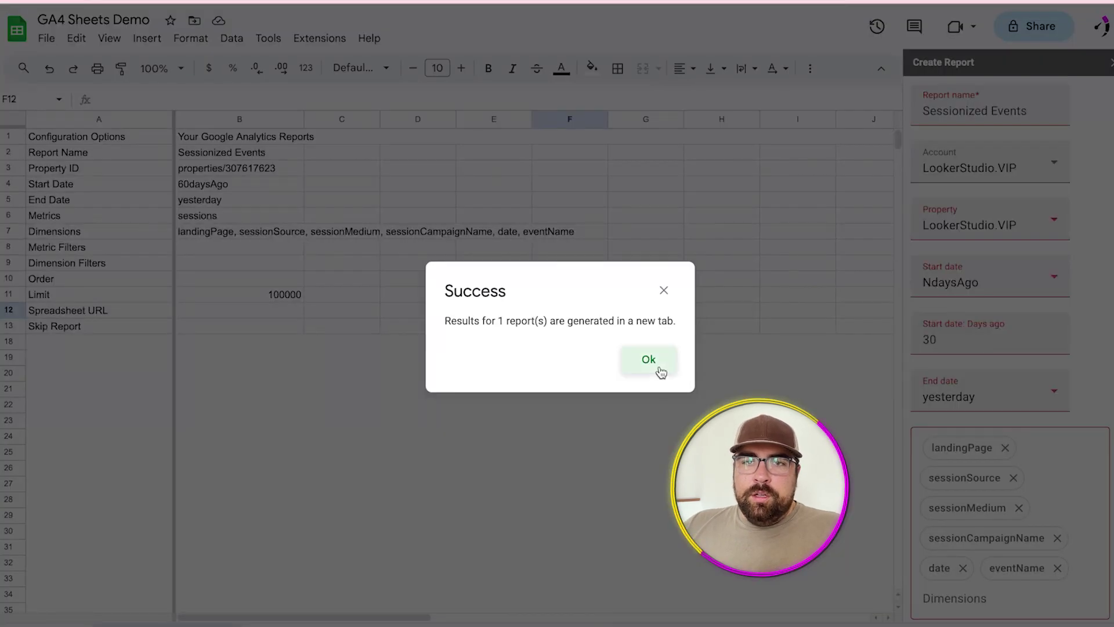
- Dismiss the success message and compare the total results found with the total results returned in the Sessionized Events sheet
click(653, 364)
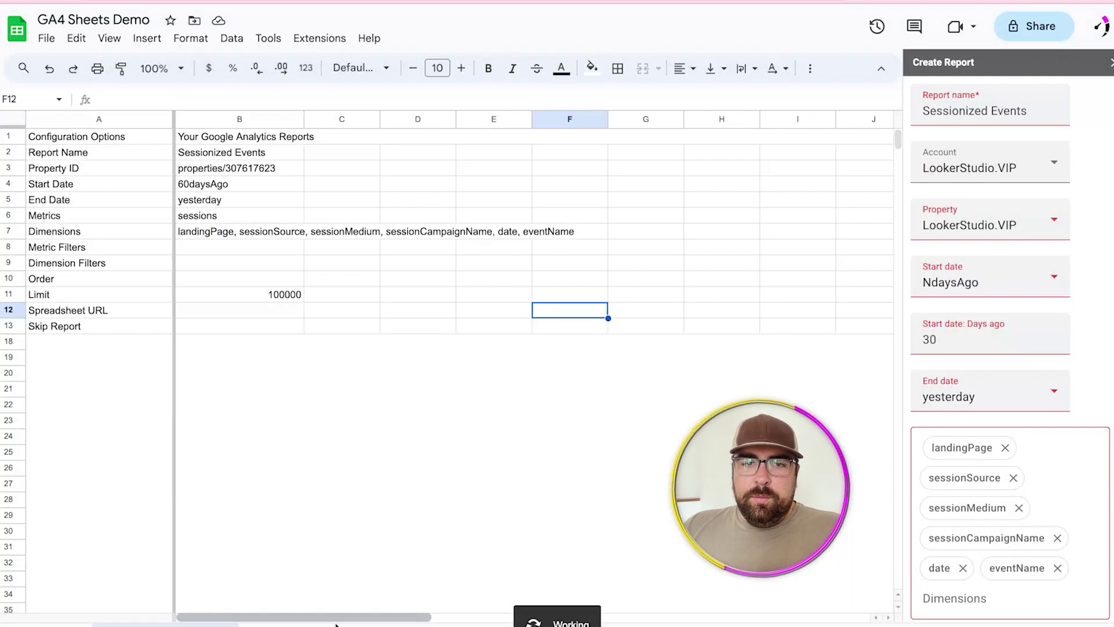
key(Down)
key(Up)
key(Up)
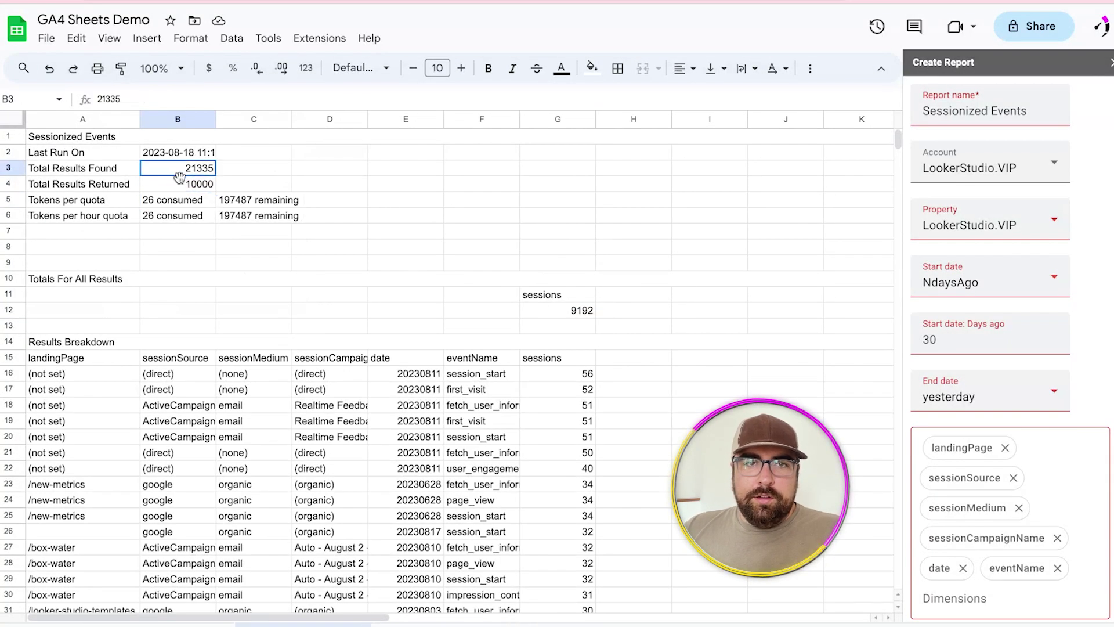
key(shift+Down)
key(ctrl+shift+Page_Up)
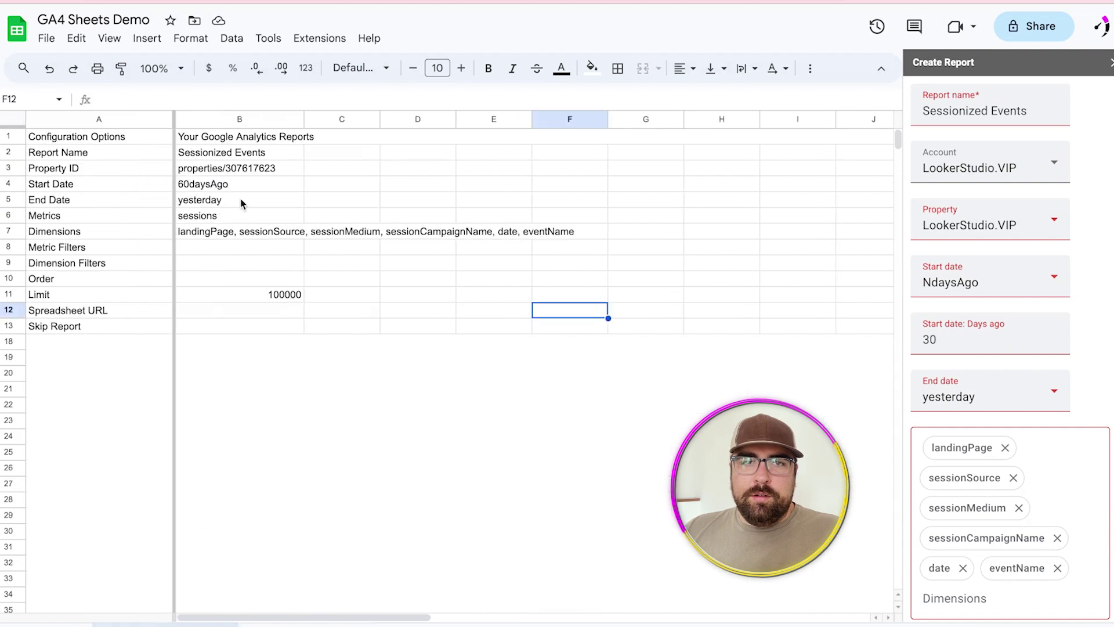
- Set the Start Date in B4 of the report configuration sheet to 30daysAgo
click(214, 251)
click(184, 183)
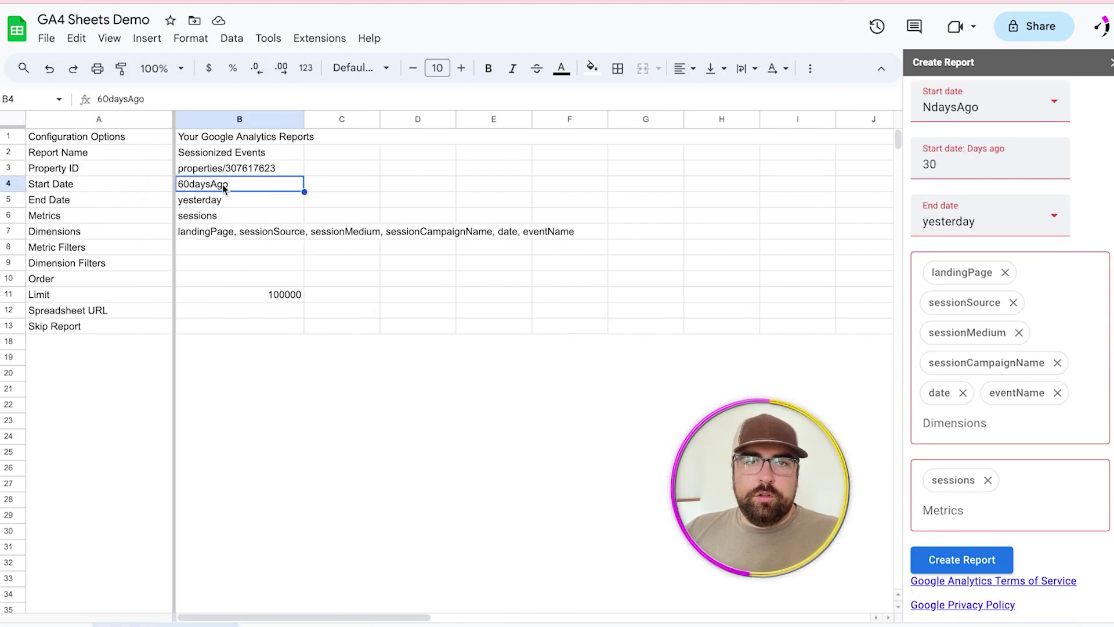
double_click(184, 183)
key(BackSpace)
text(3)
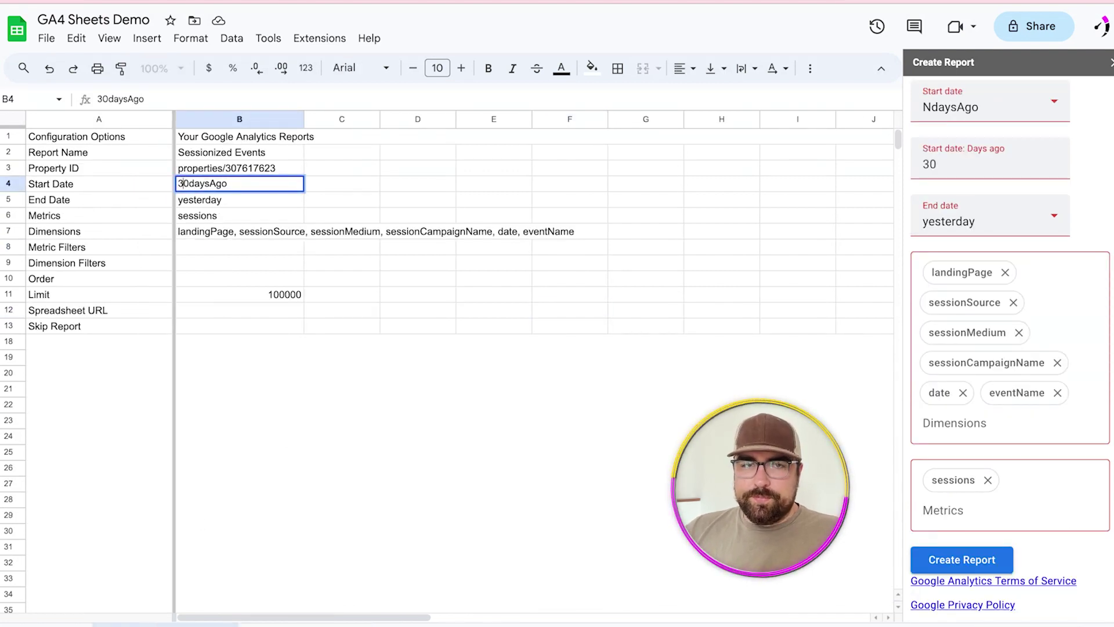
click(272, 310)
- Run the 30daysAgo report configuration with GA4 Reports Builder
click(319, 38)
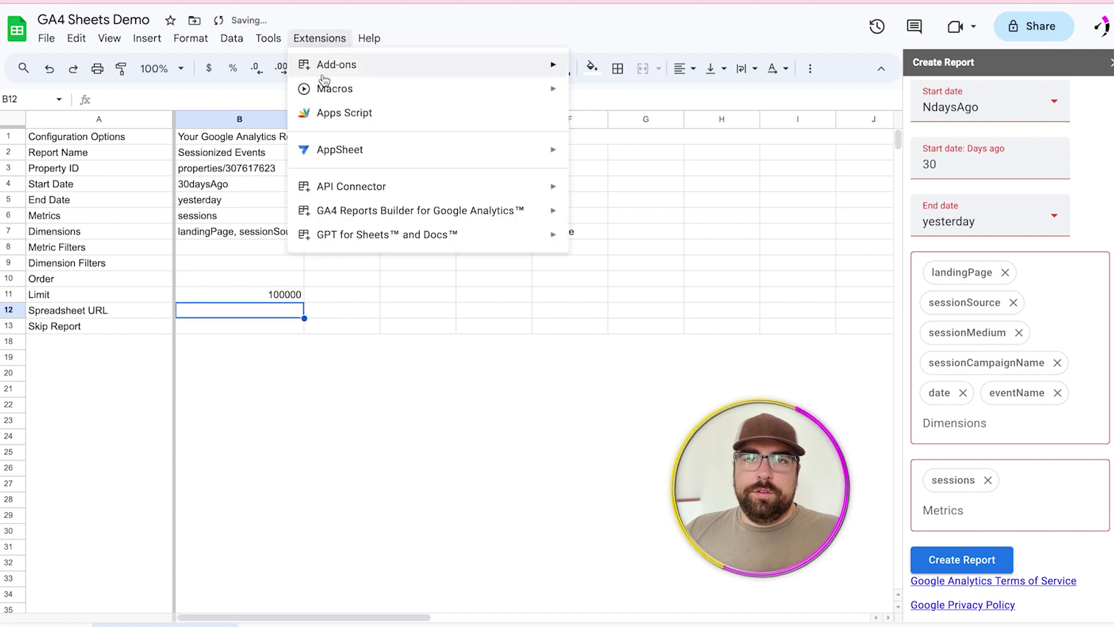
mouse_move(407, 210)
click(586, 276)
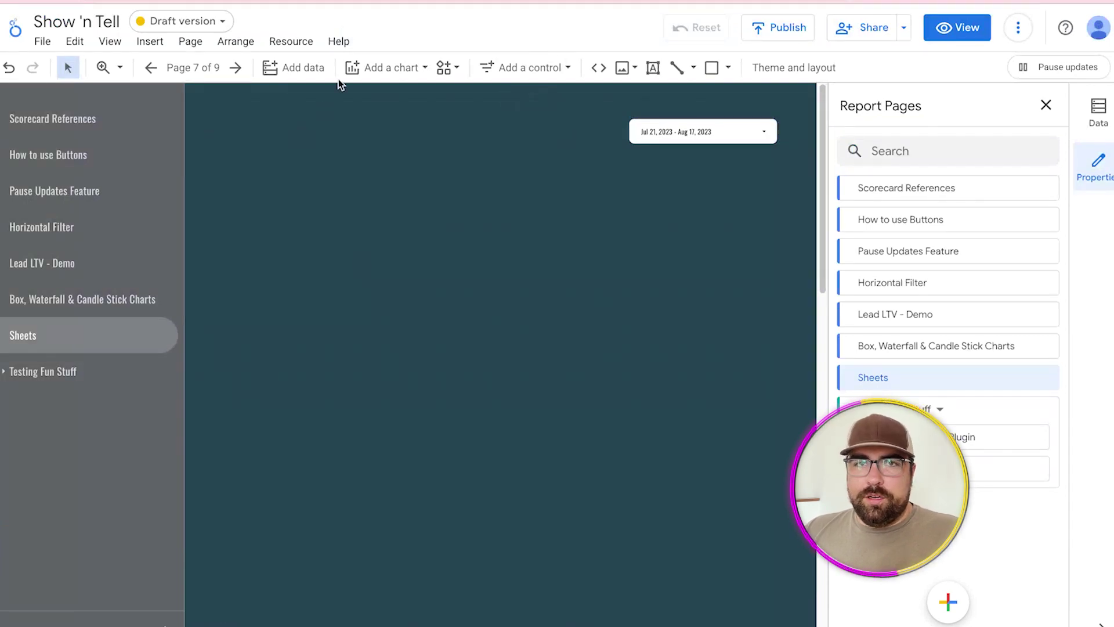
- In the Looker Studio report Show 'n Tell, begin adding a Google Sheets data source and choose the GA4 Sheets Demo spreadsheet
click(293, 68)
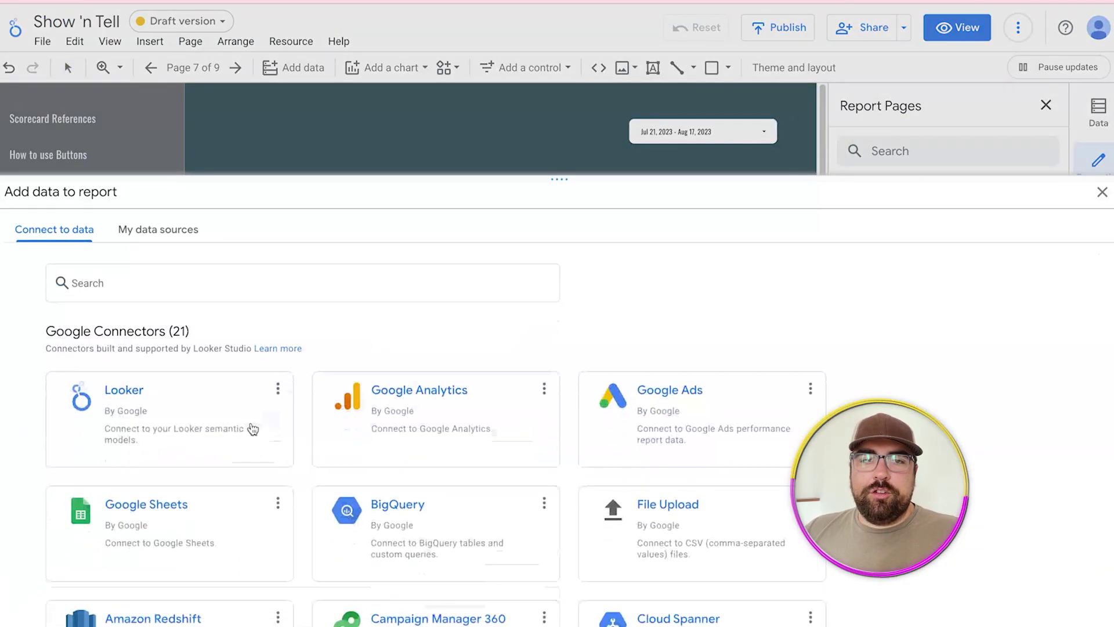
click(145, 518)
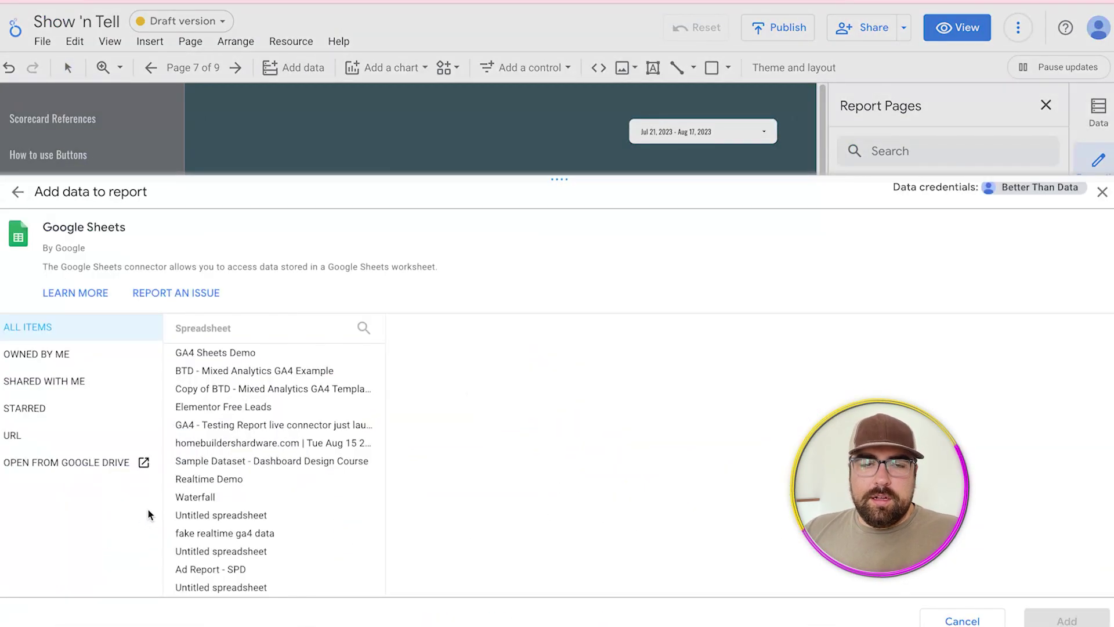
click(287, 353)
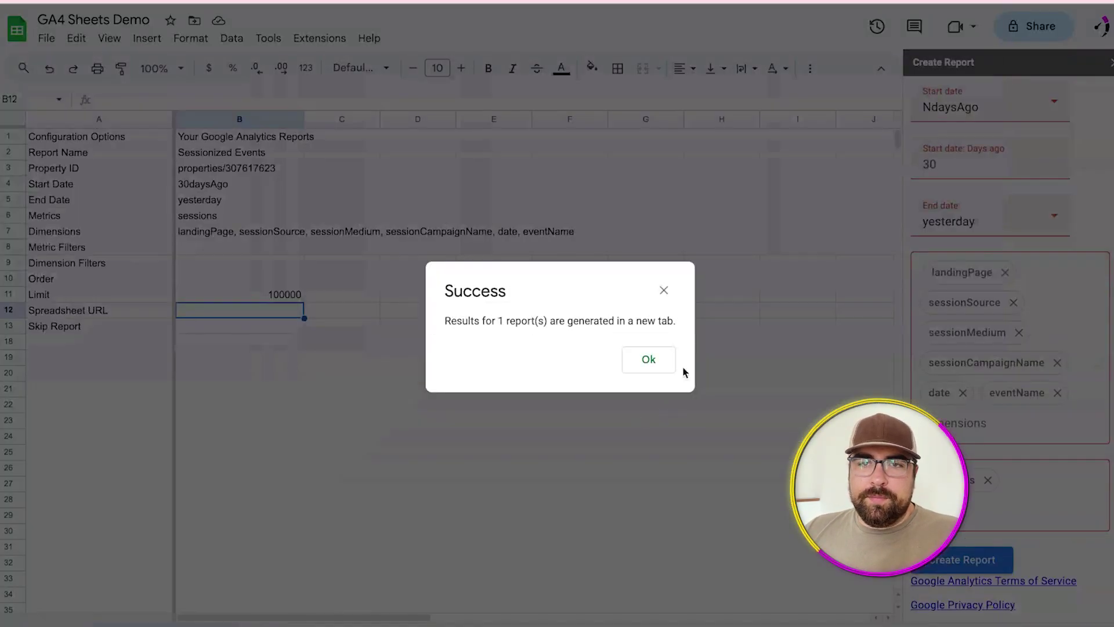
- Switch back to Google Sheets, dismiss the success message and examine the refreshed report's totals and results header row
click(662, 361)
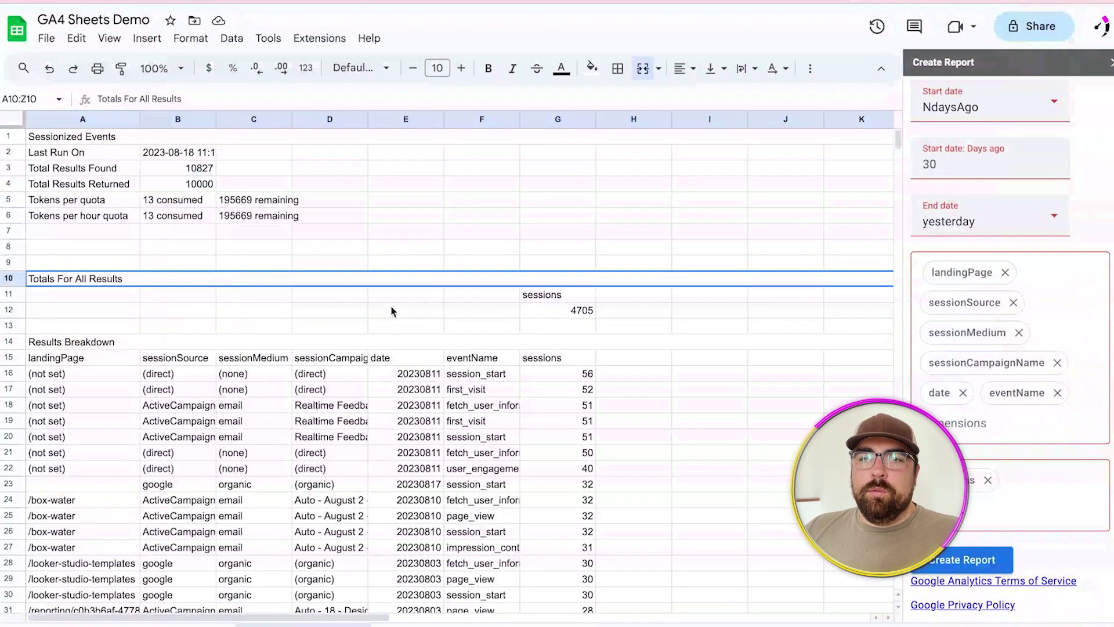
drag(456, 404, 453, 548)
click(251, 364)
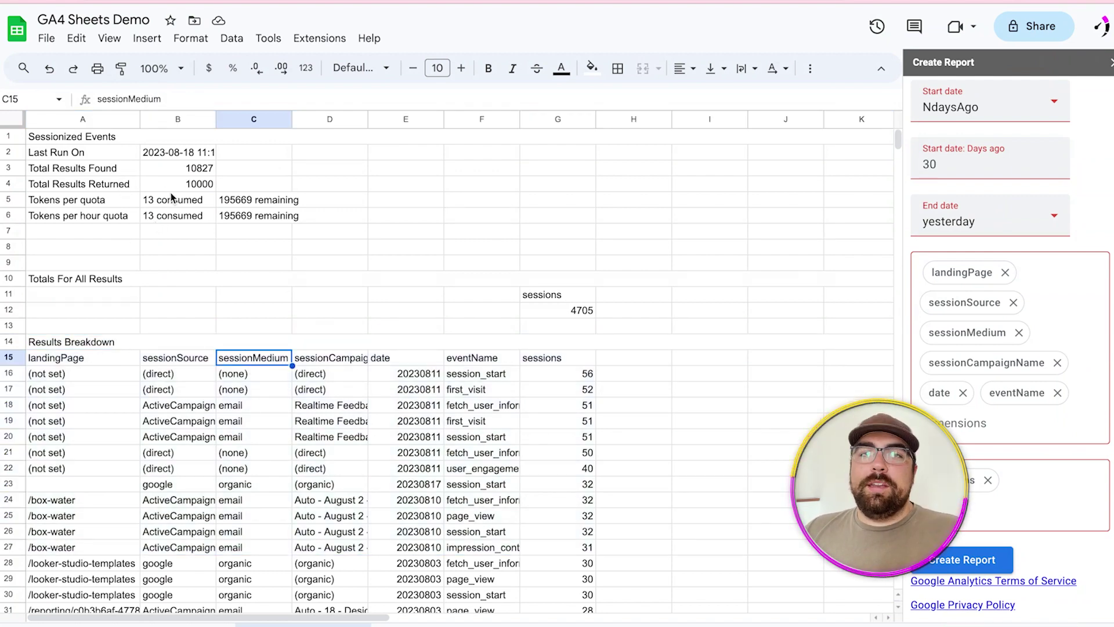
- In Looker Studio, add the Sessionized Events worksheet as a data source limited to the range A15:G
click(498, 453)
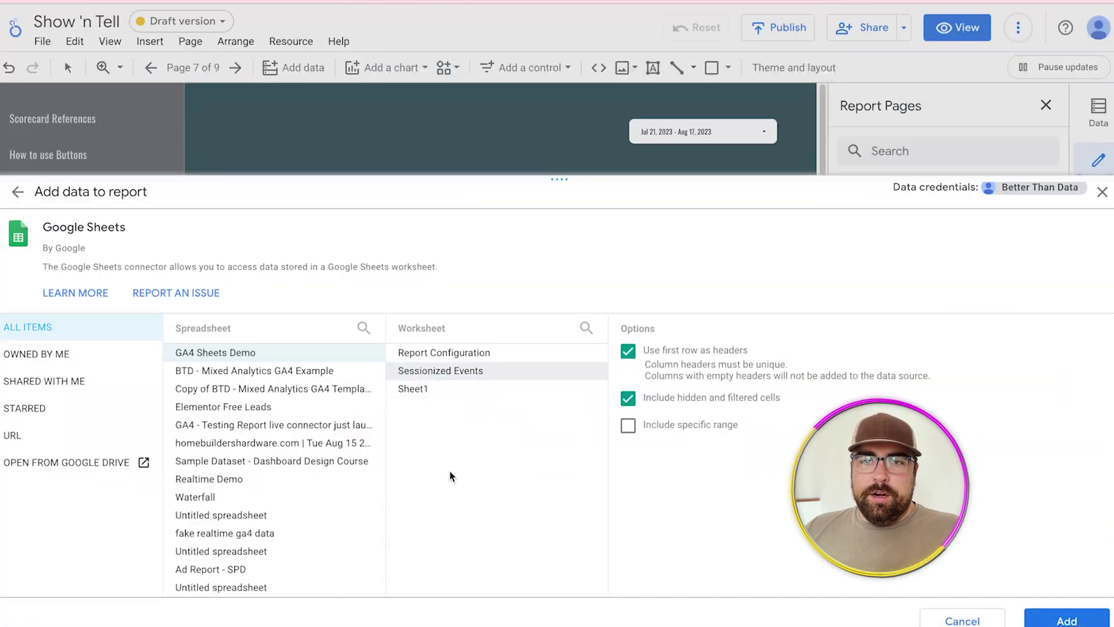
click(629, 426)
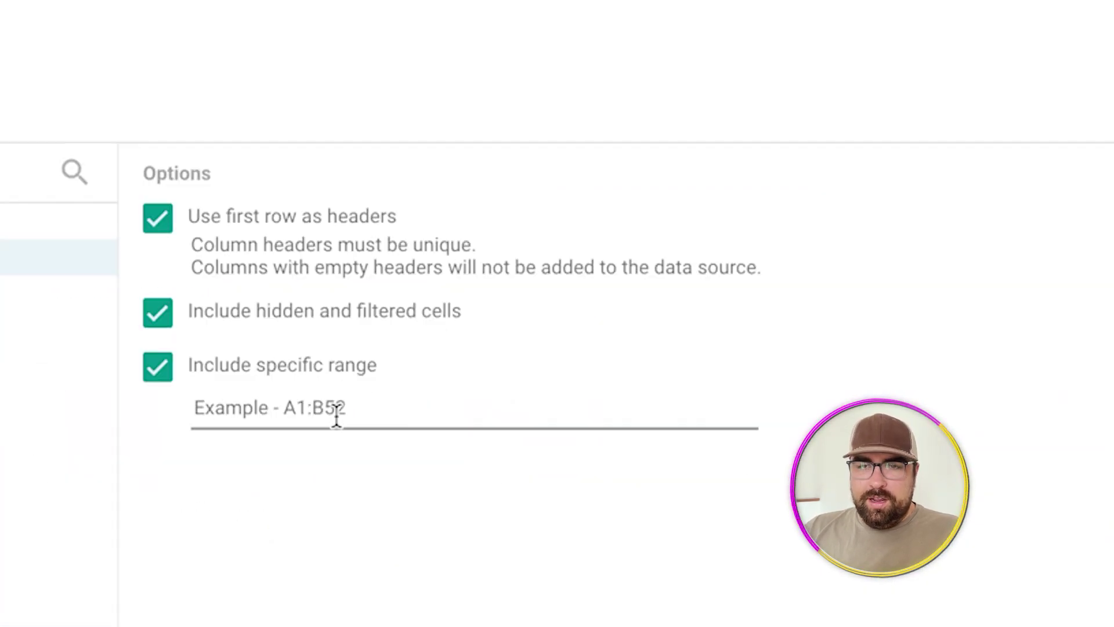
click(336, 415)
text(A15:G)
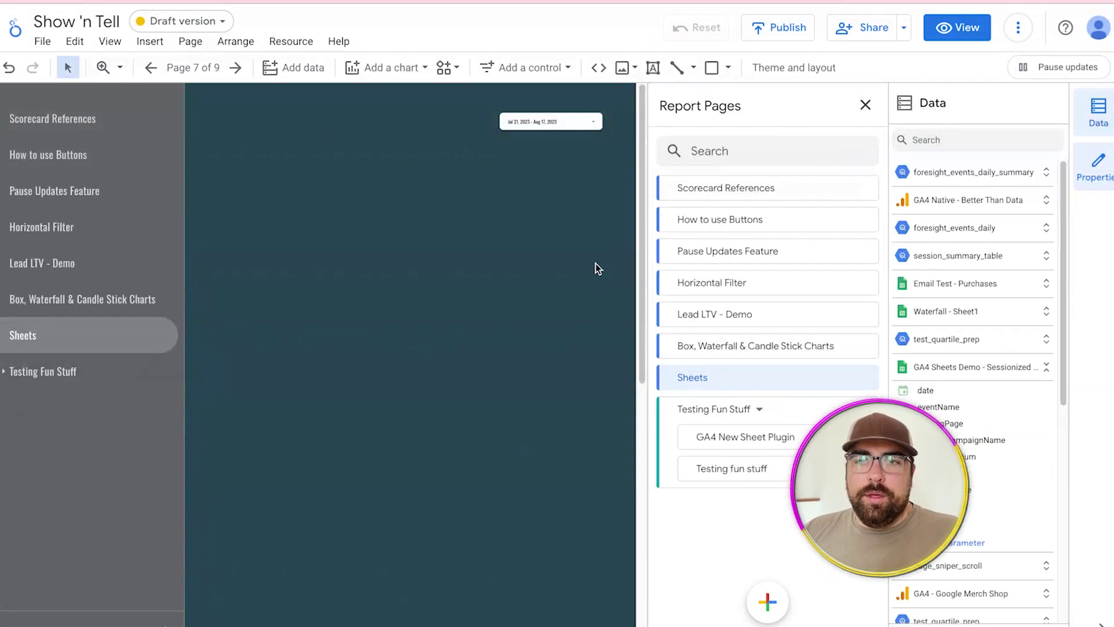
- Insert a table chart on the Sheets page and enlarge it below the date range control
click(383, 67)
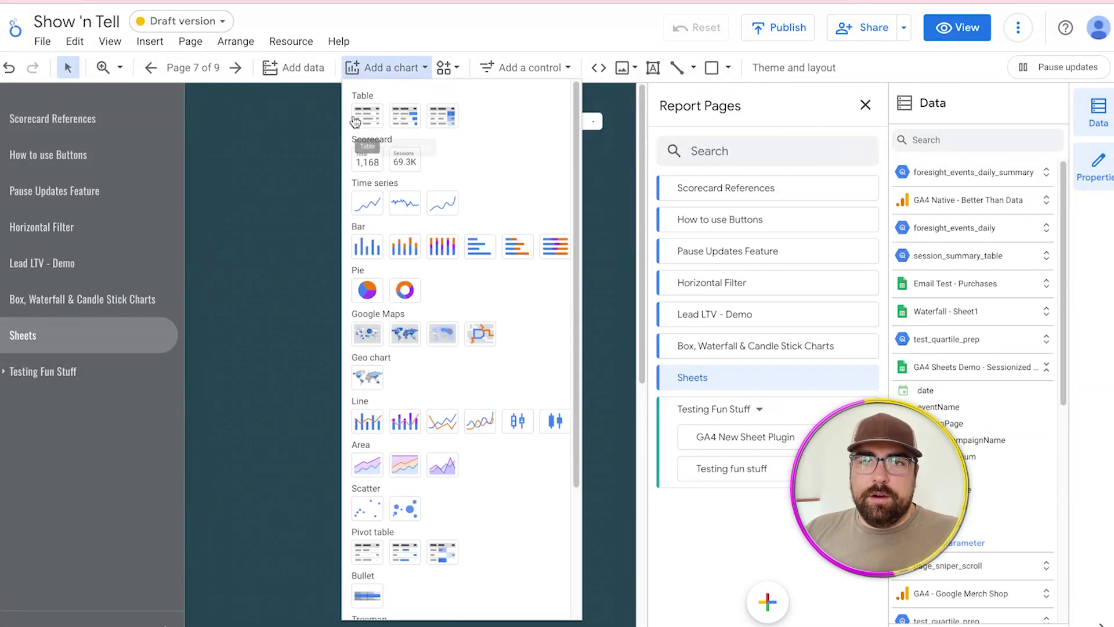
click(365, 116)
click(265, 190)
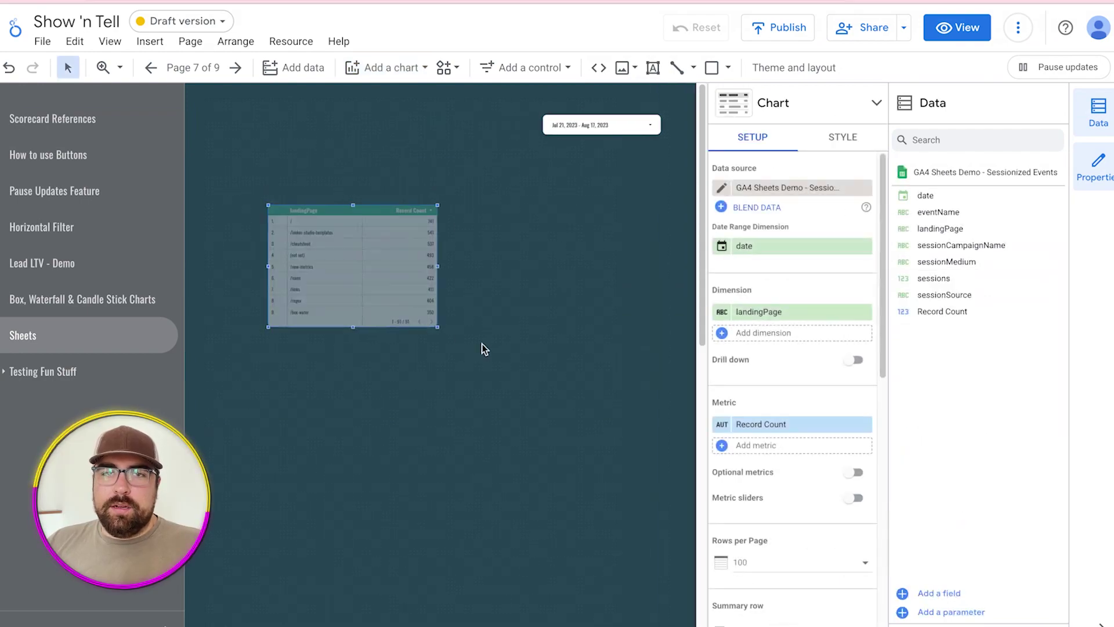
drag(412, 313, 667, 415)
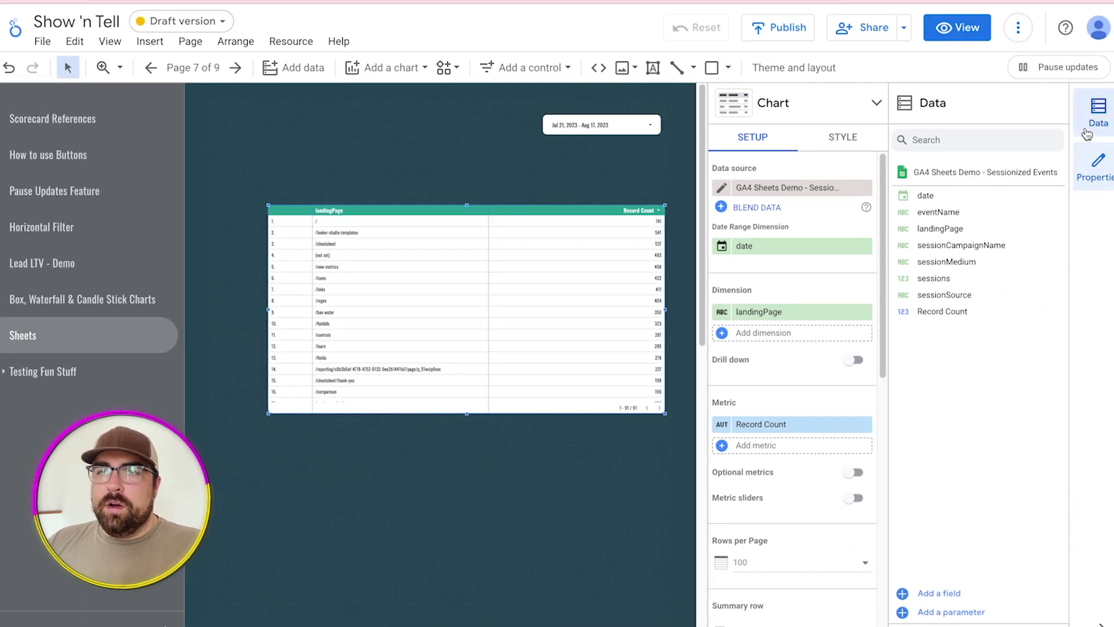
click(1098, 109)
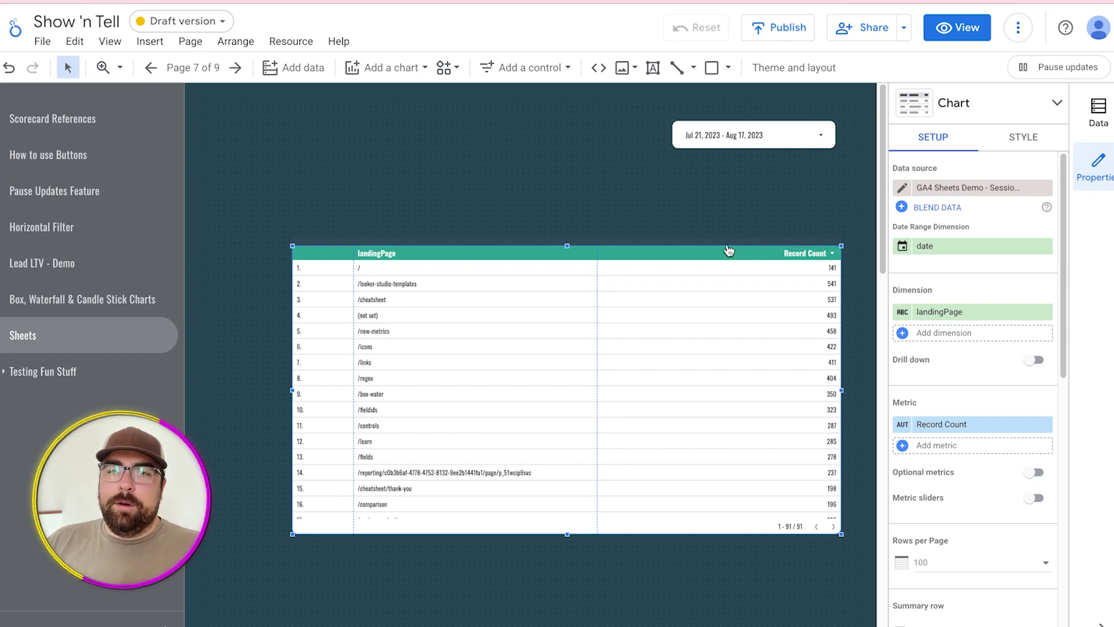
drag(652, 343, 594, 317)
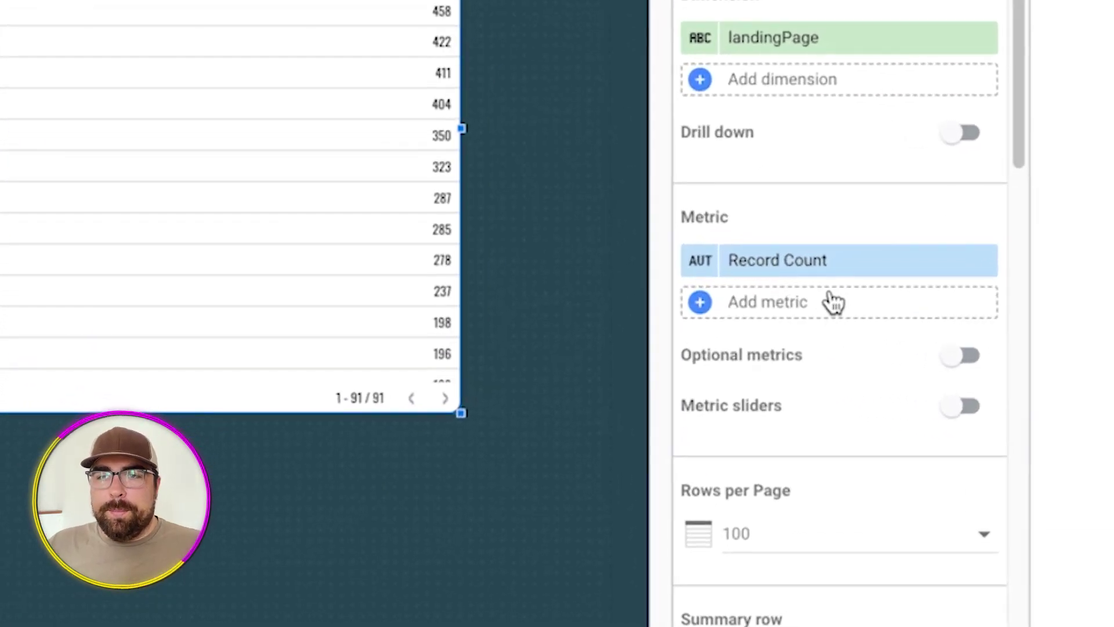
- Use sessions as the landing page table's metric in place of Record Count
click(828, 290)
text(ses)
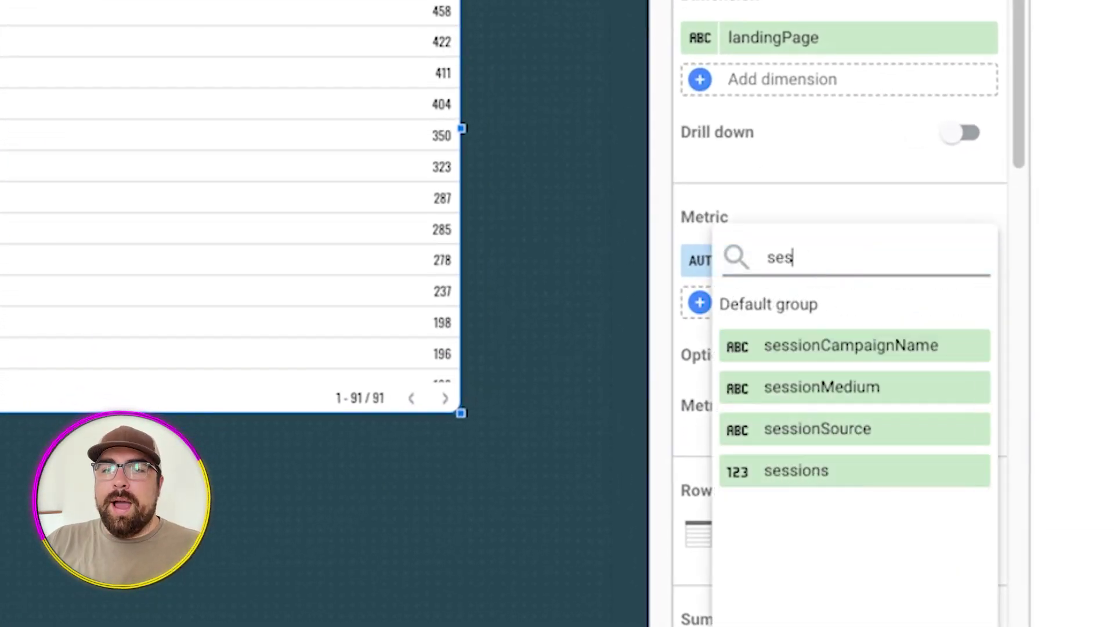
click(821, 473)
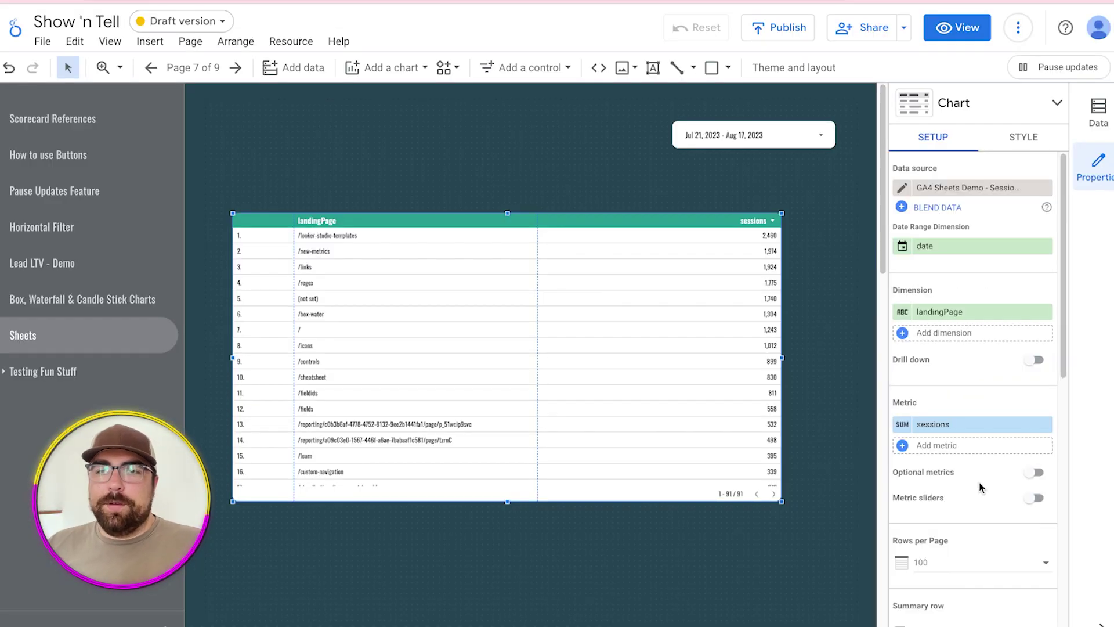
- Remove the sessions metric from the landing page table and shift the table slightly on the canvas
click(1047, 426)
drag(667, 294, 671, 298)
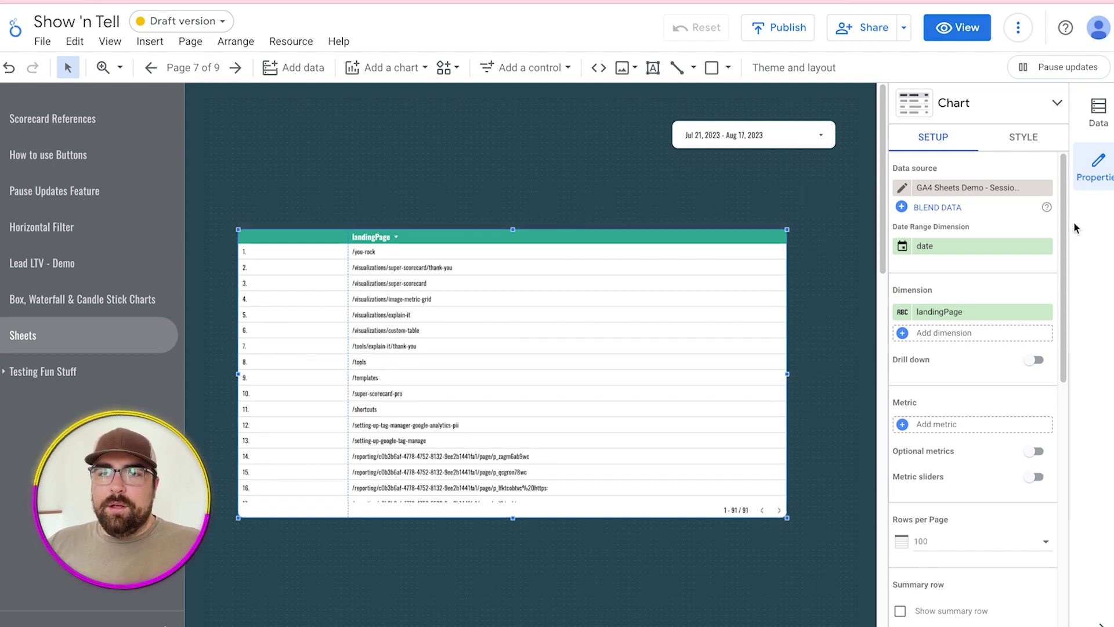
- Start a chart-level calculated metric with the formula IF(eventName="impression_lead",sessions,null)
click(933, 426)
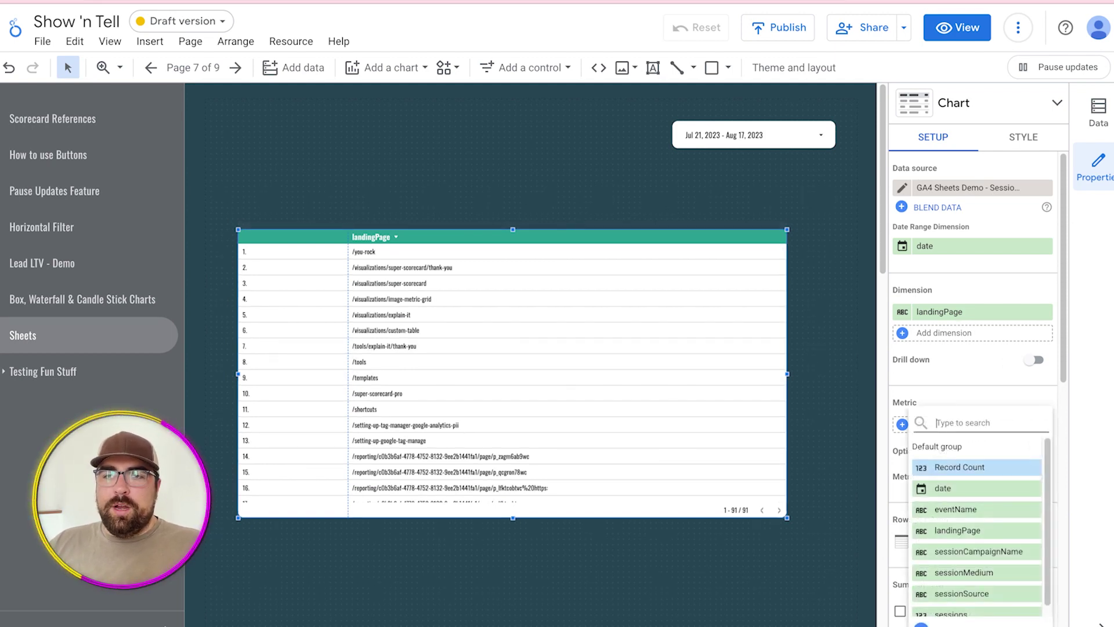
click(978, 612)
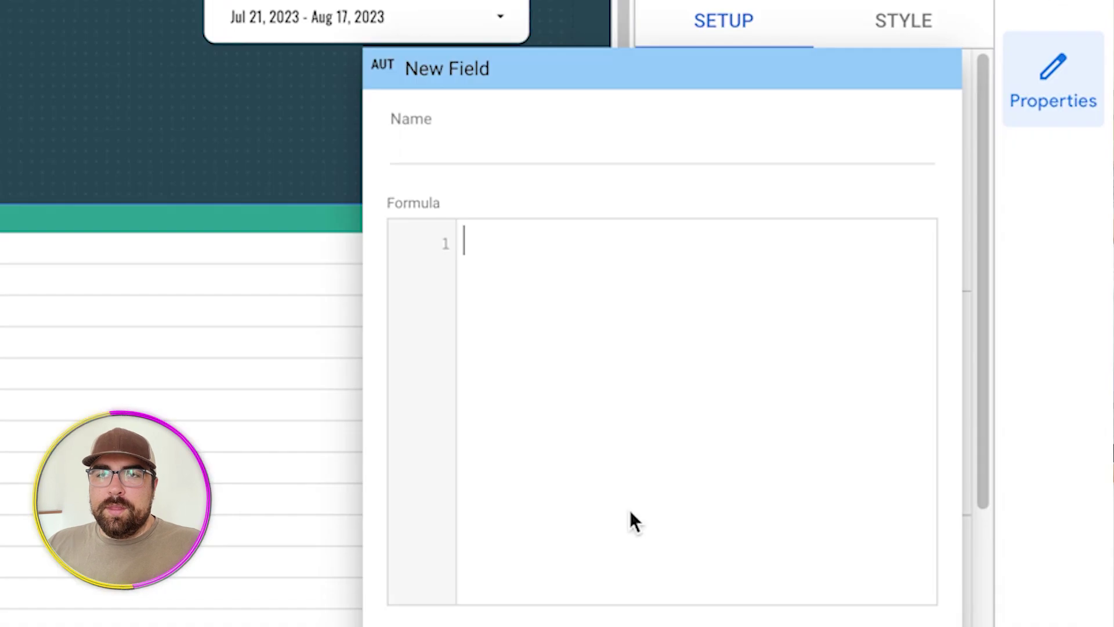
text(if)
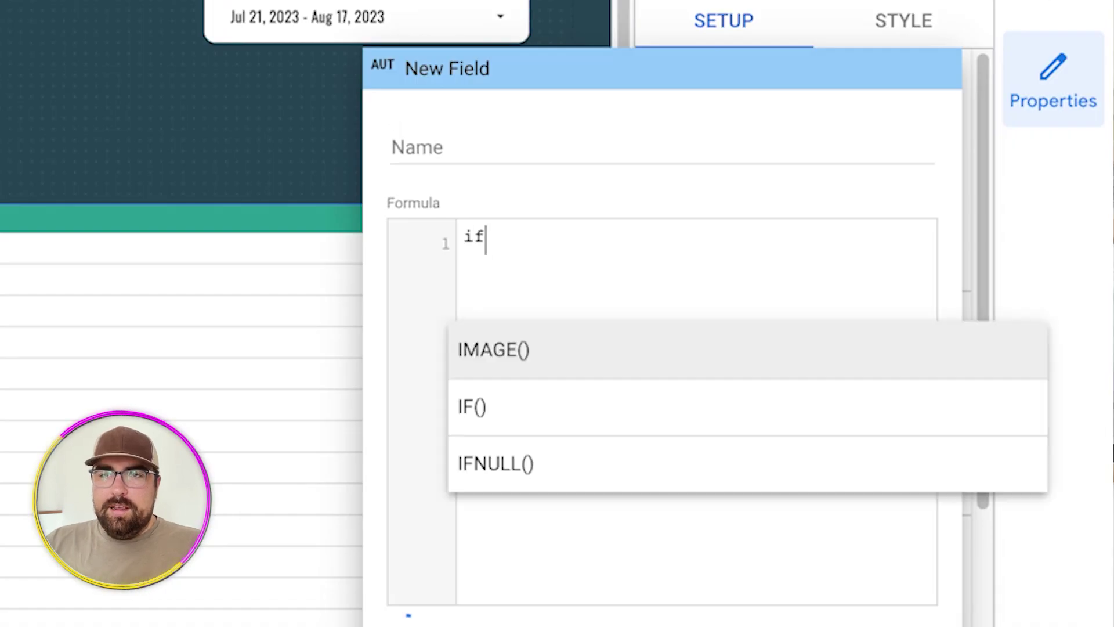
key(Return)
text(event)
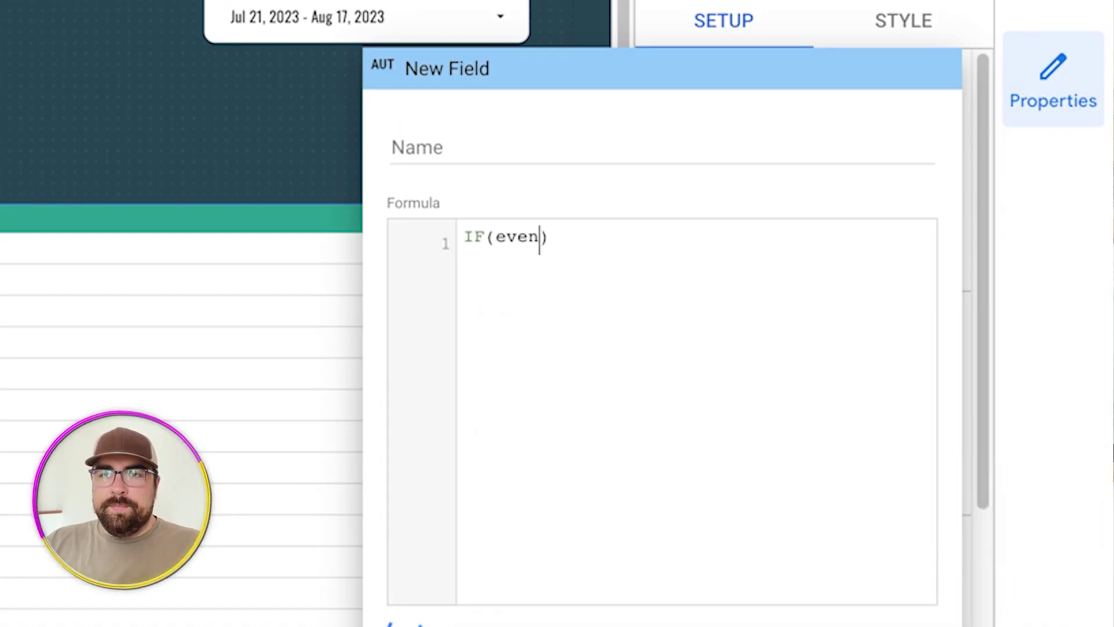
key(Return)
text(="impres)
text(sion)
text(_lead")
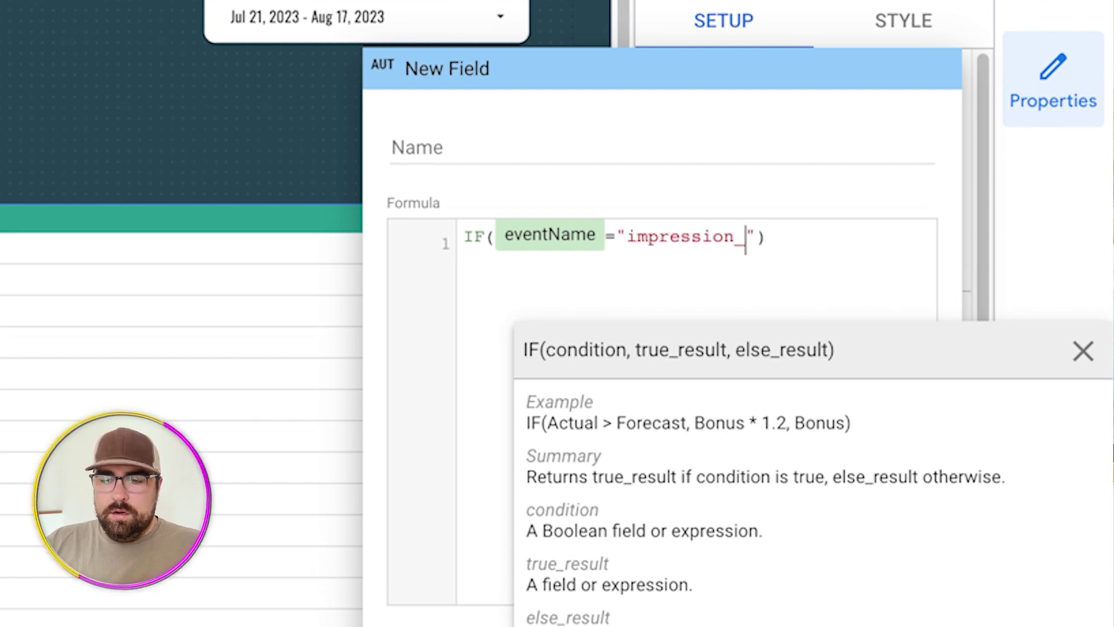
text(,sessio)
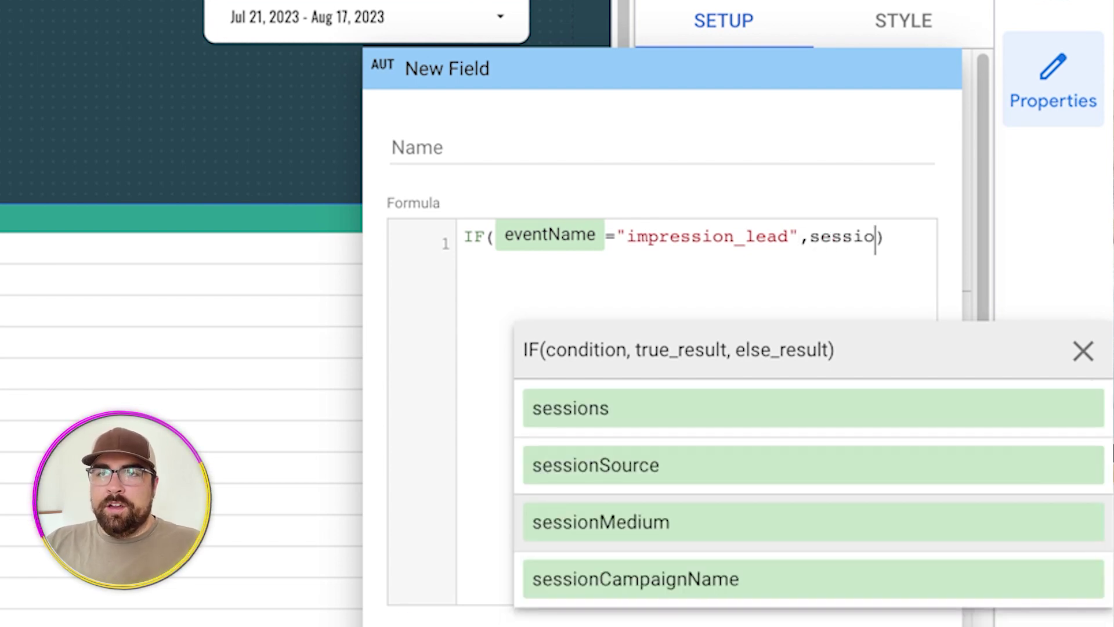
text(ns,null)
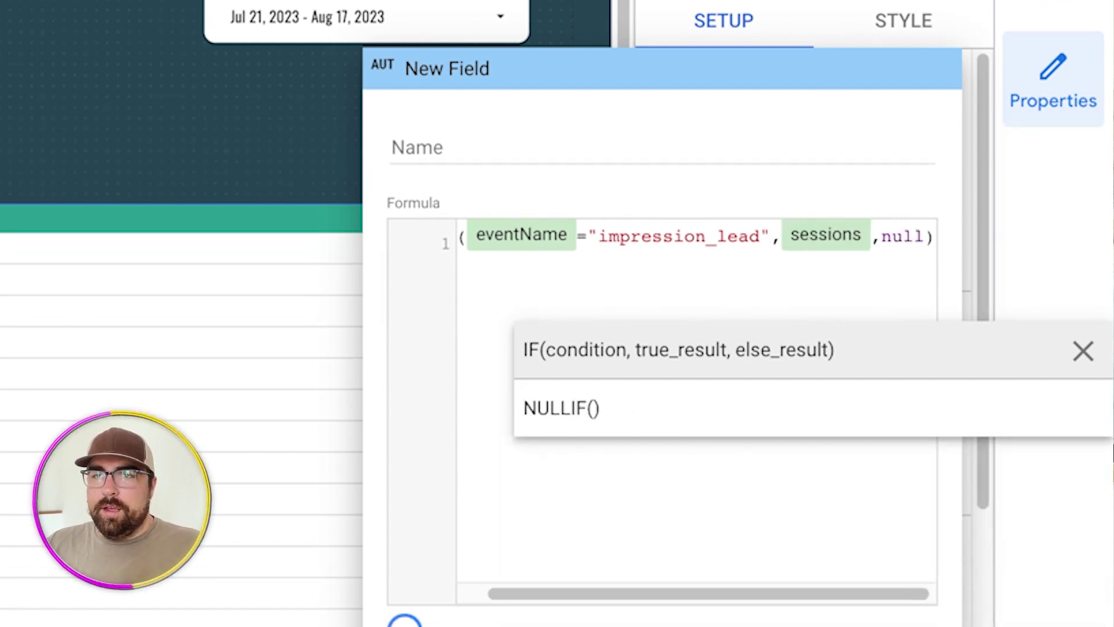
click(1087, 360)
drag(598, 235, 880, 238)
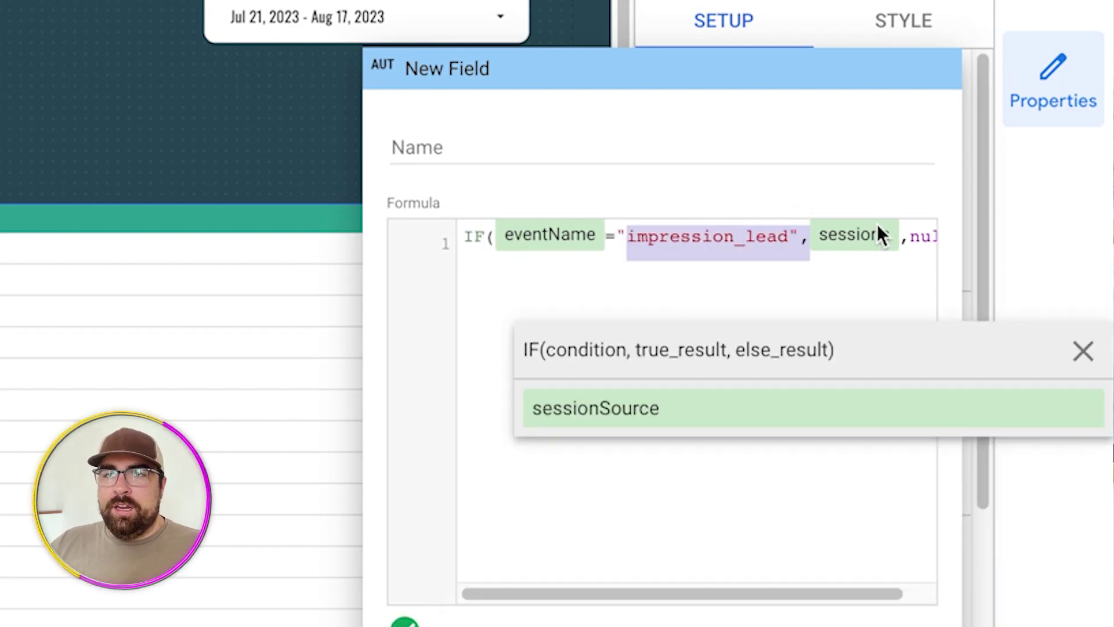
- Name the chart-level calculated field Impression_lead, then leave its editor
click(723, 154)
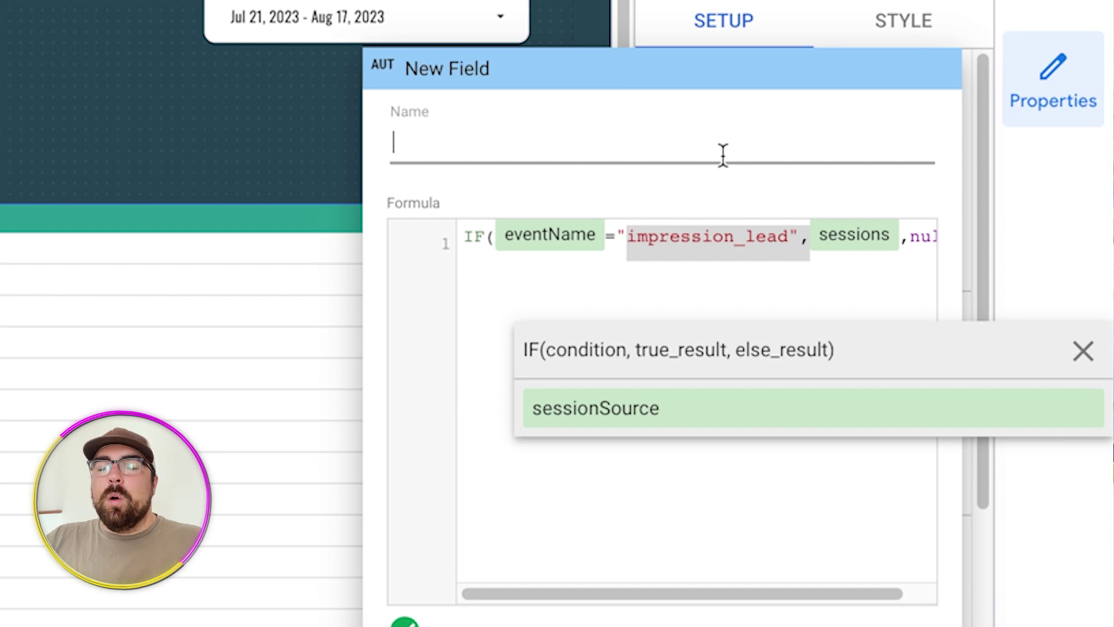
text(Imp)
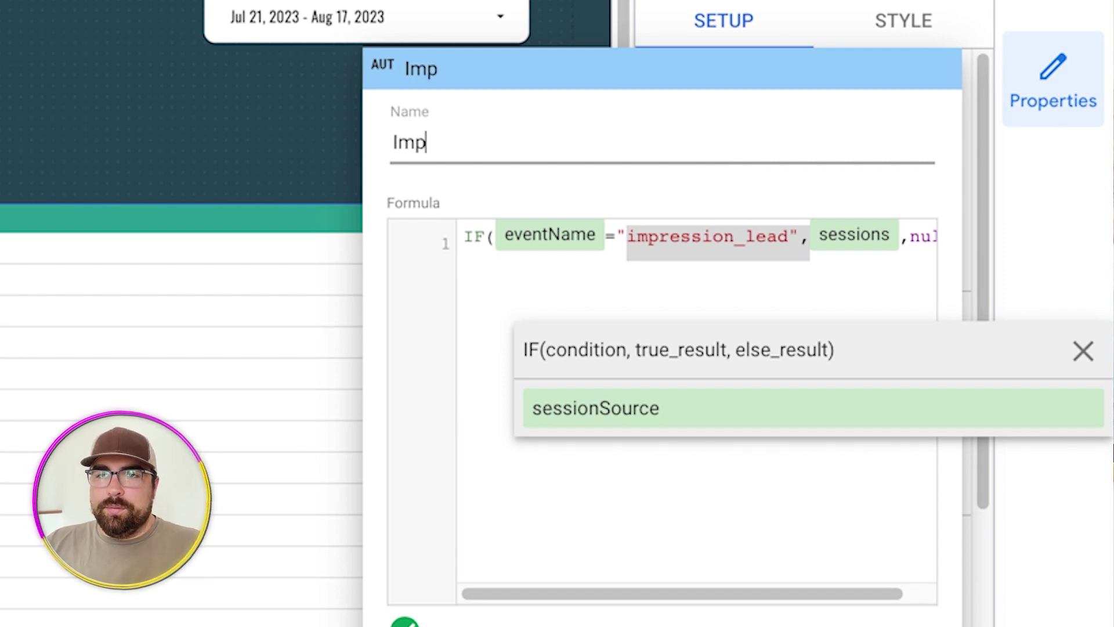
text(ression)lead)
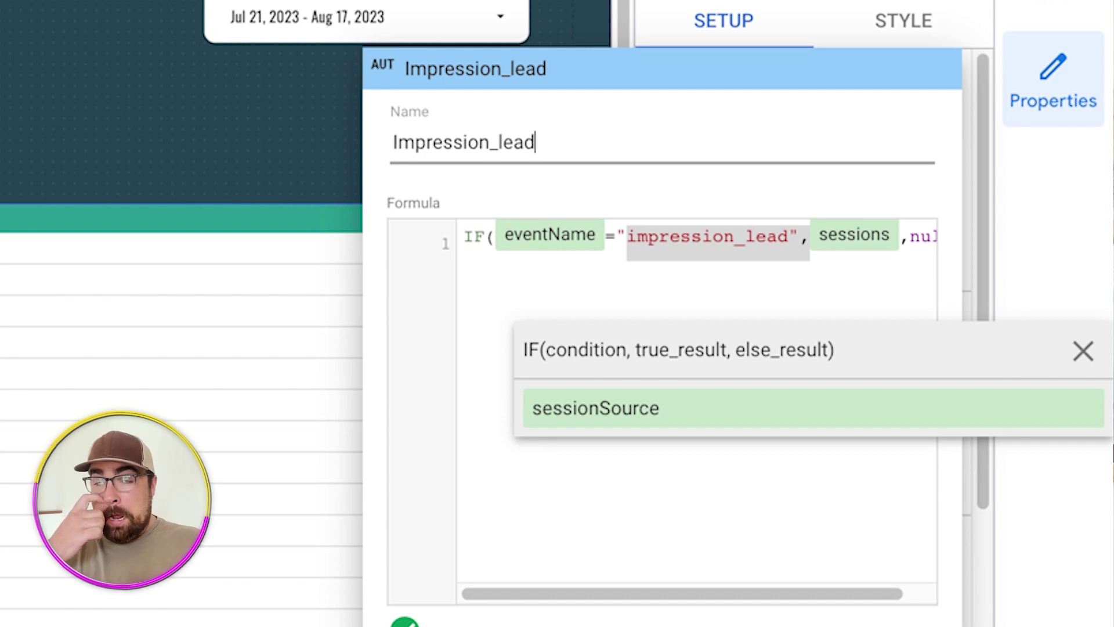
key(Tab)
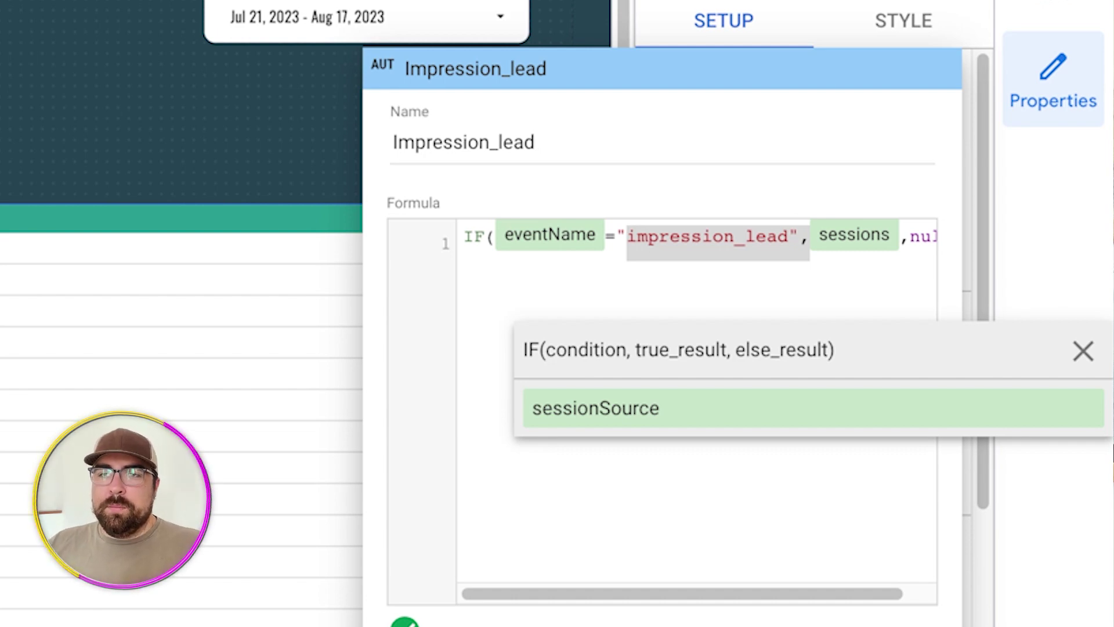
key(Escape)
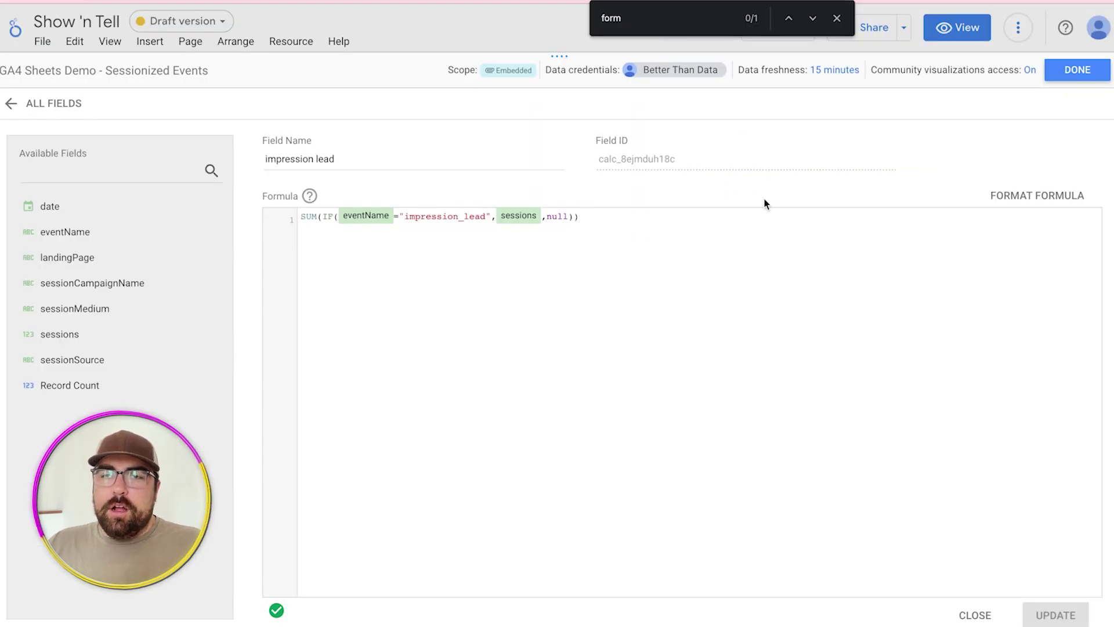
- Finish editing the data source and add its impression lead field as the table's metric
click(1077, 70)
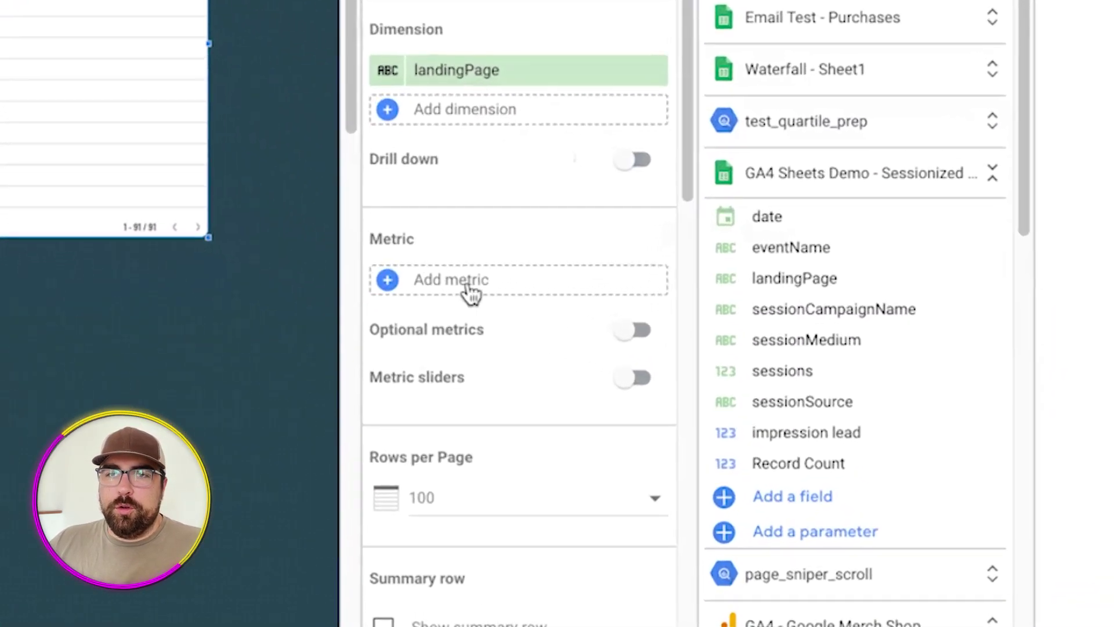
click(470, 290)
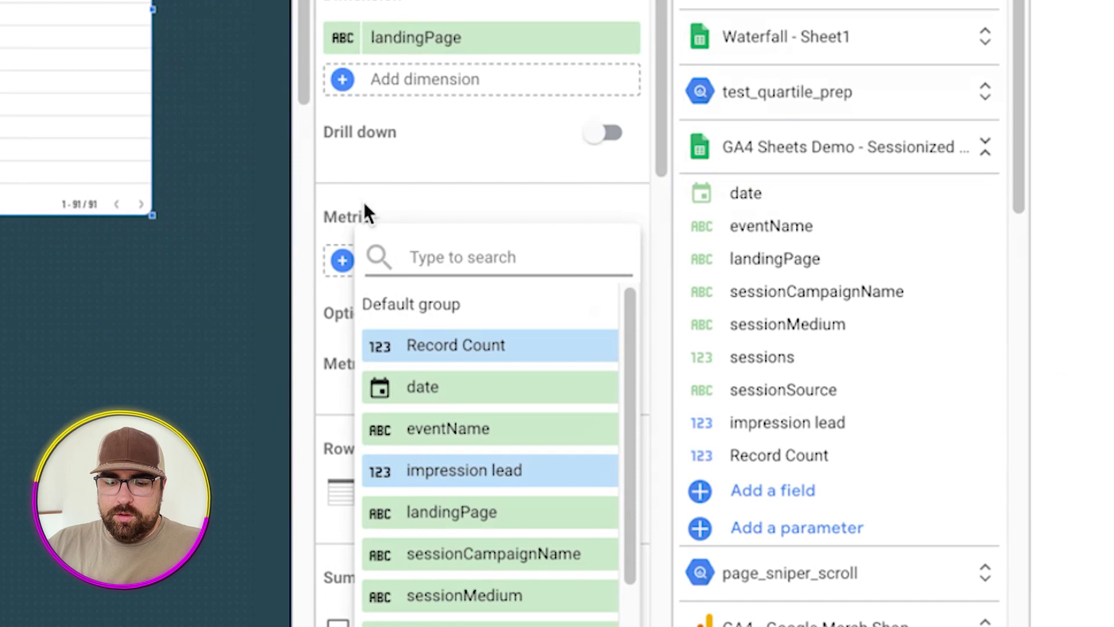
text(impre)
click(498, 346)
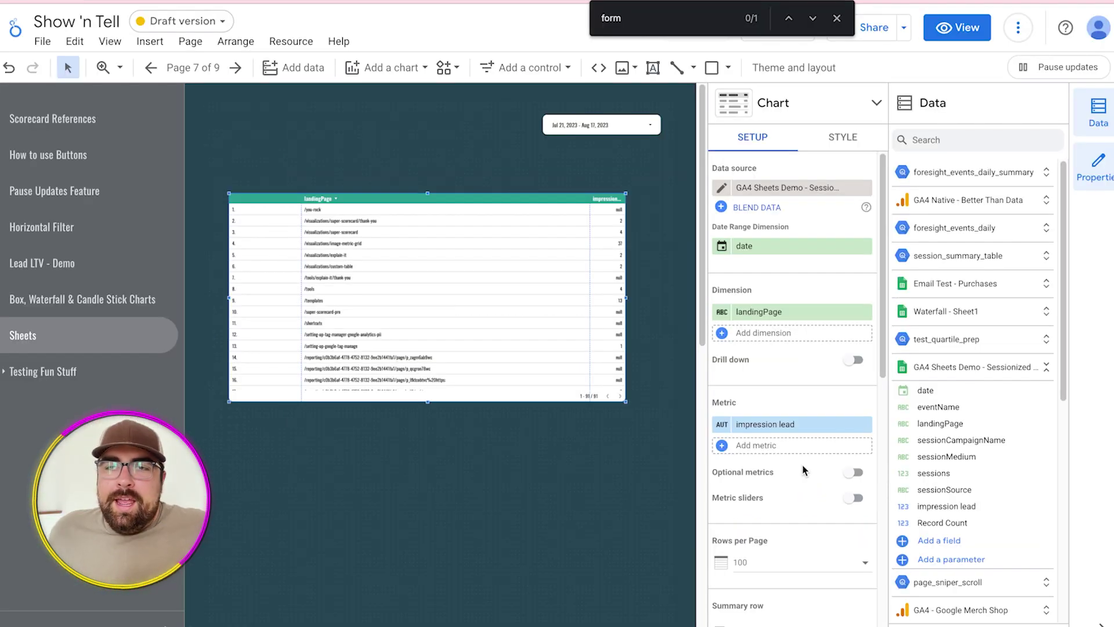
- Enlarge the table's header text to 20px and its labels to 24px, and narrow the row number column
click(845, 143)
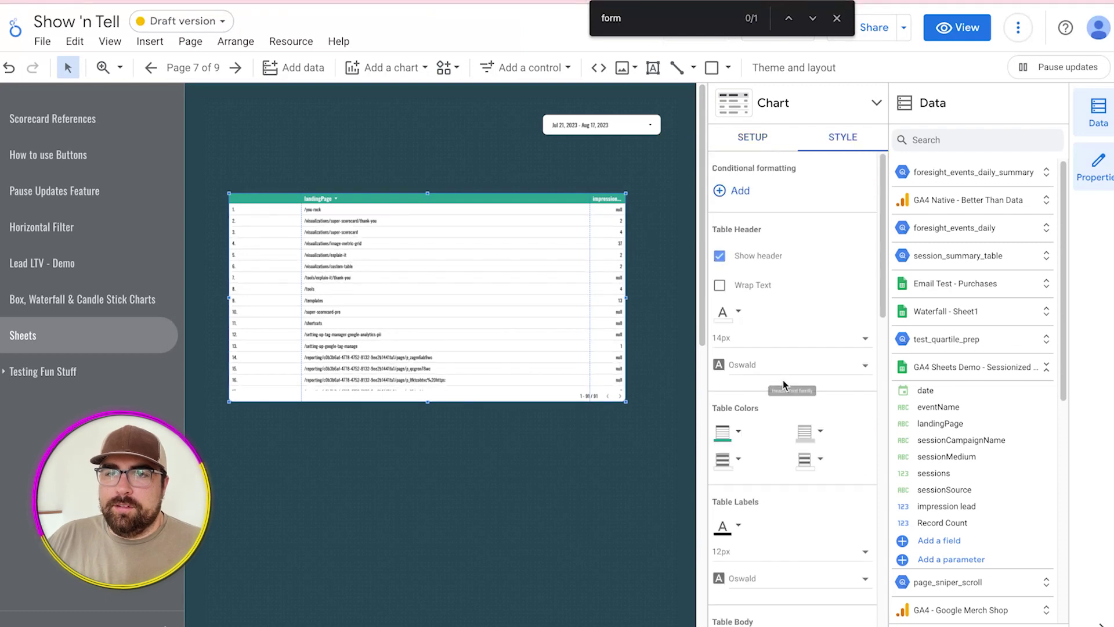
click(1103, 120)
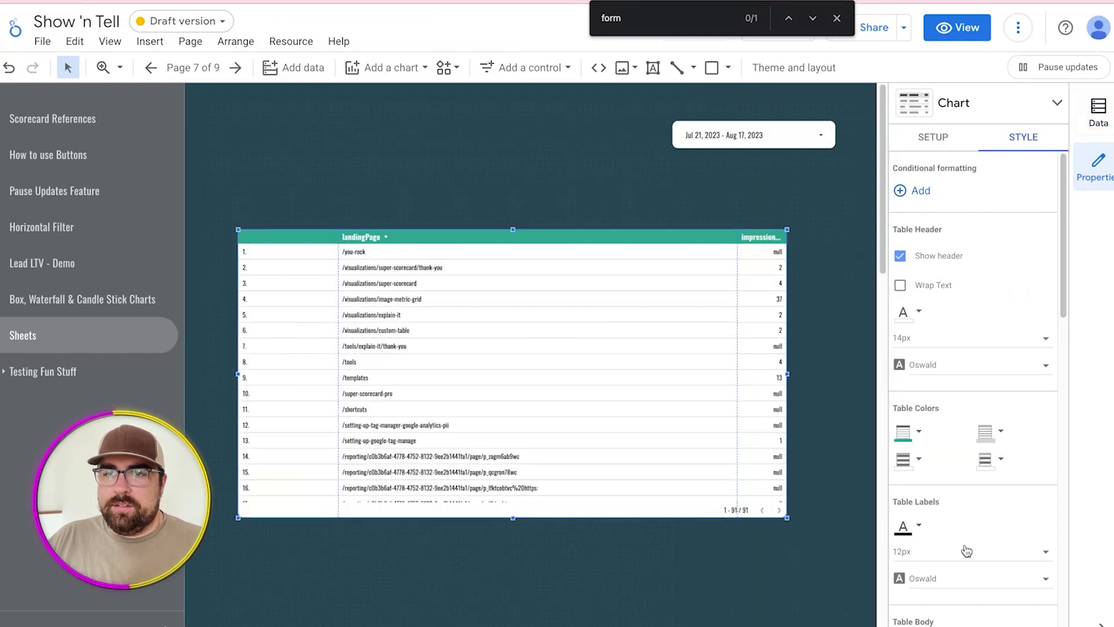
drag(339, 332, 288, 333)
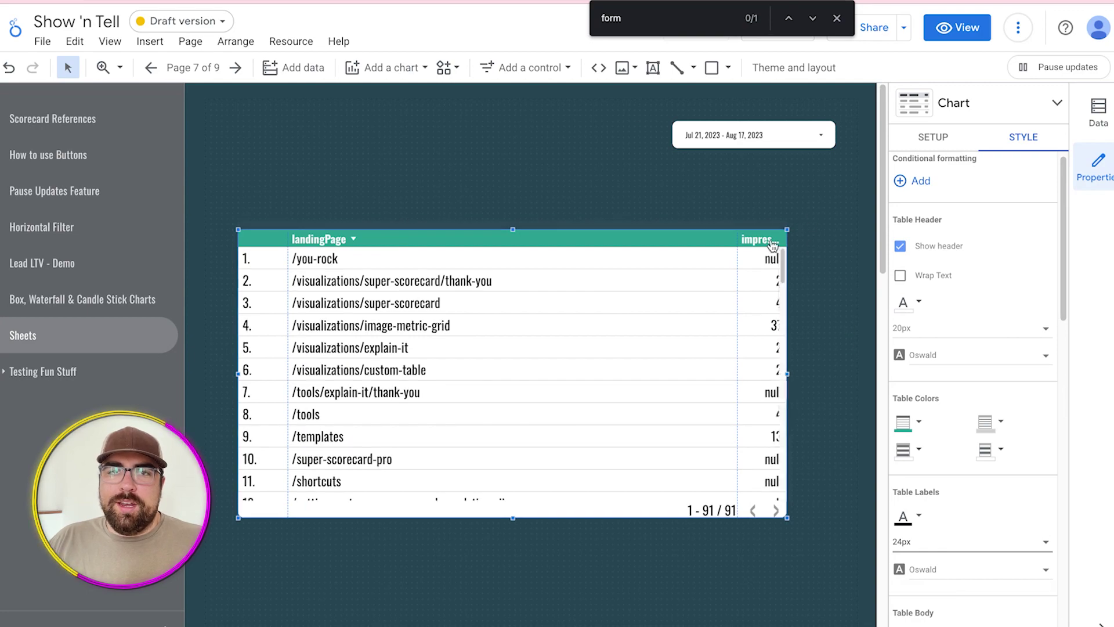
- Sort the table by impression lead in descending order and widen that column to fit its full heading
scroll(750, 359, down, 1)
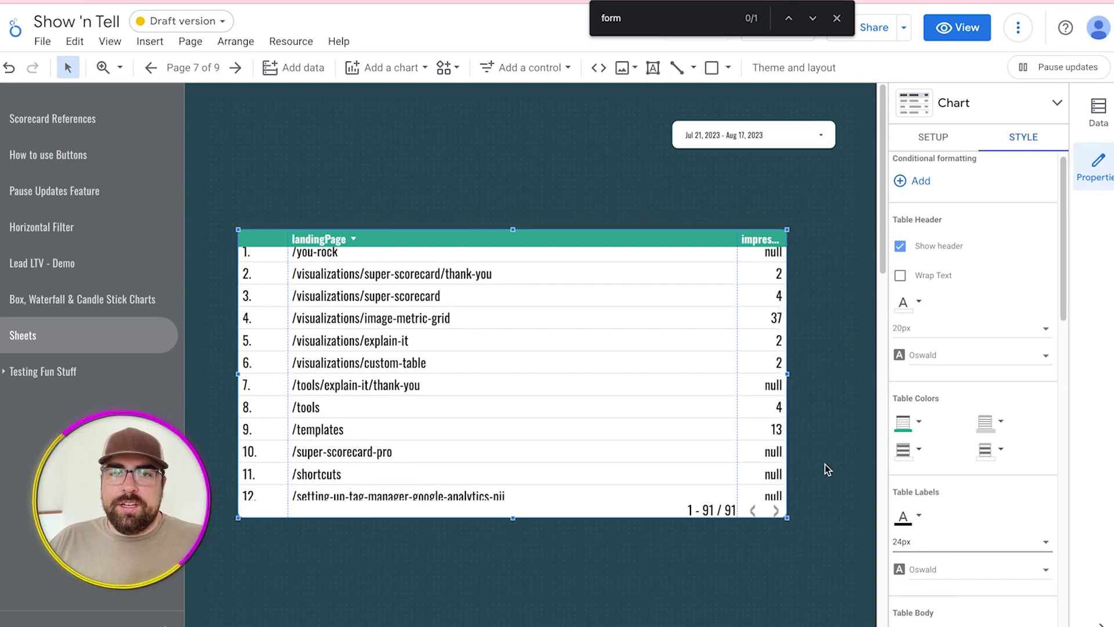
scroll(800, 469, down, 1)
scroll(748, 438, down, 10)
scroll(750, 435, down, 15)
click(761, 220)
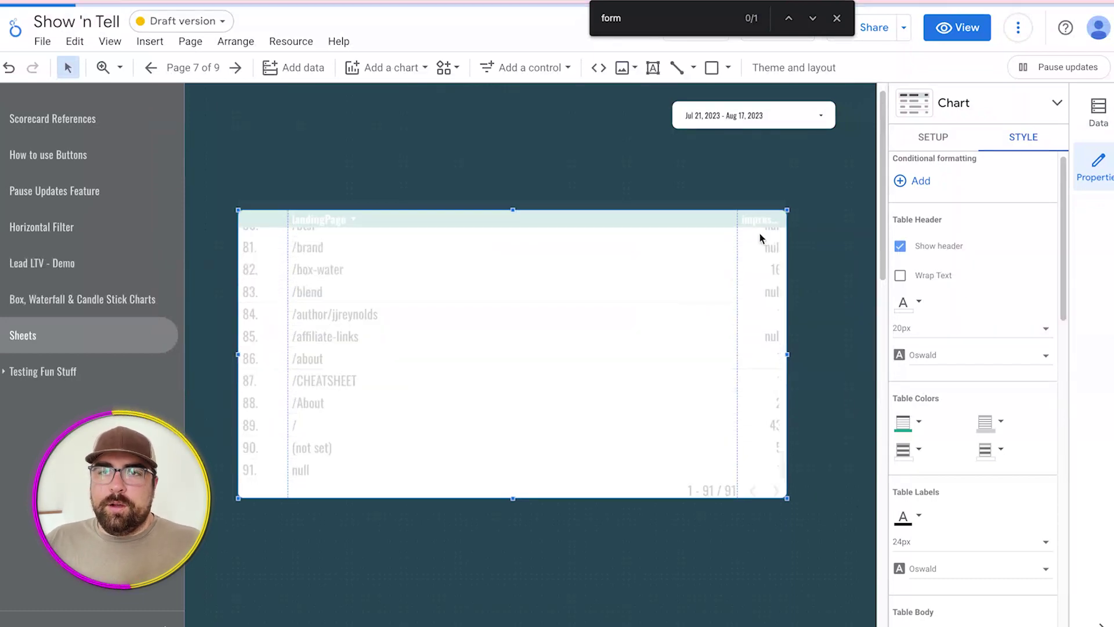
drag(737, 253, 660, 253)
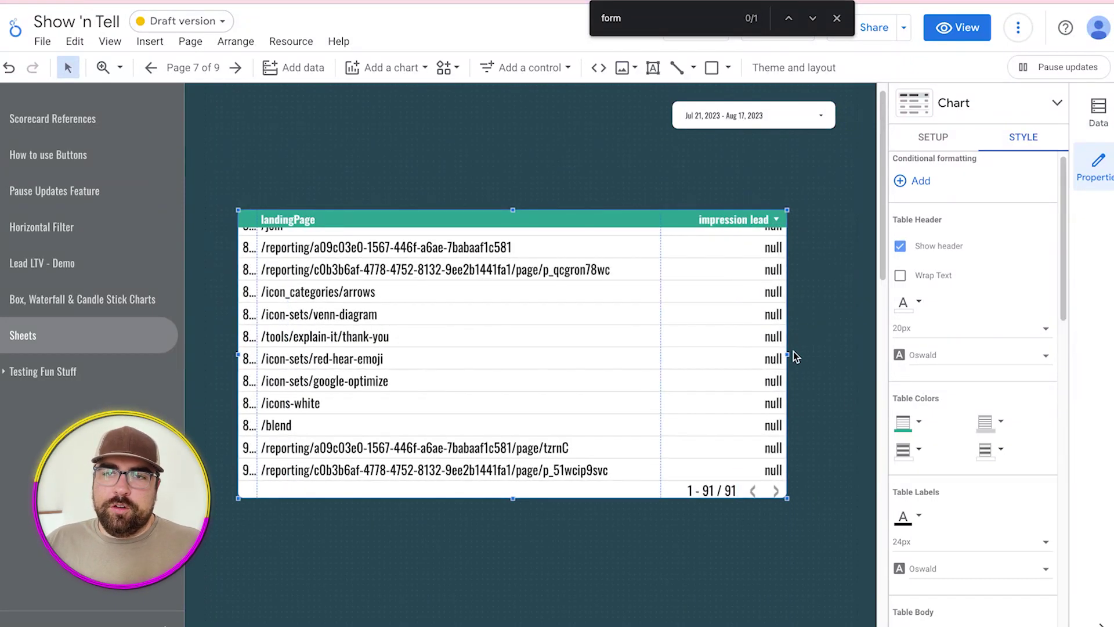
scroll(801, 348, up, 20)
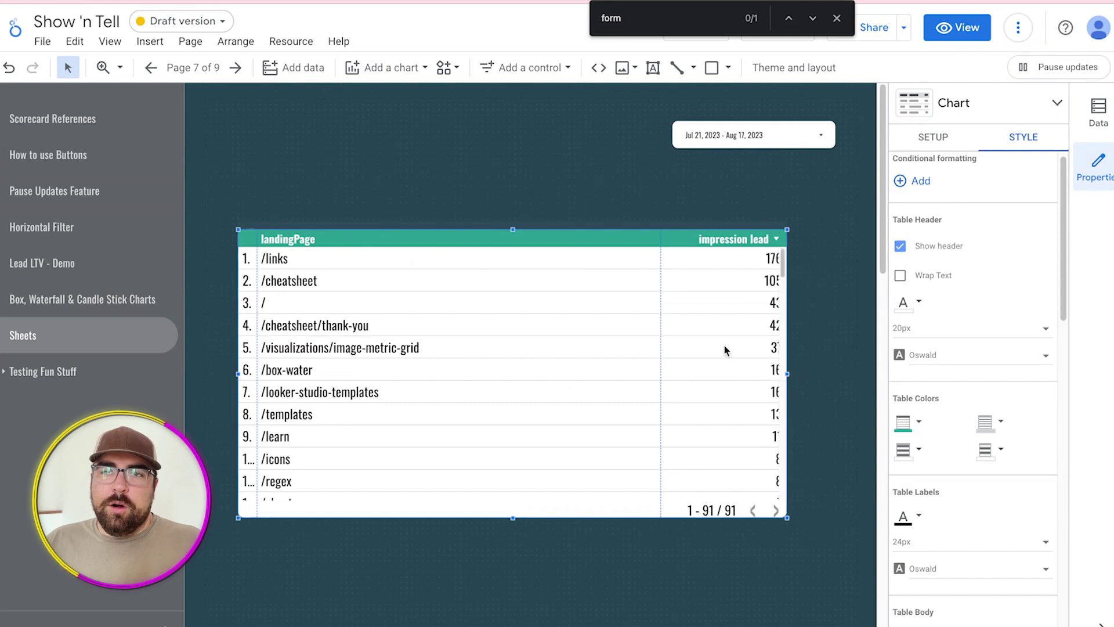
- Open a new calculated field in the GA4 Sheets Demo - Sessionized Events data source
click(933, 137)
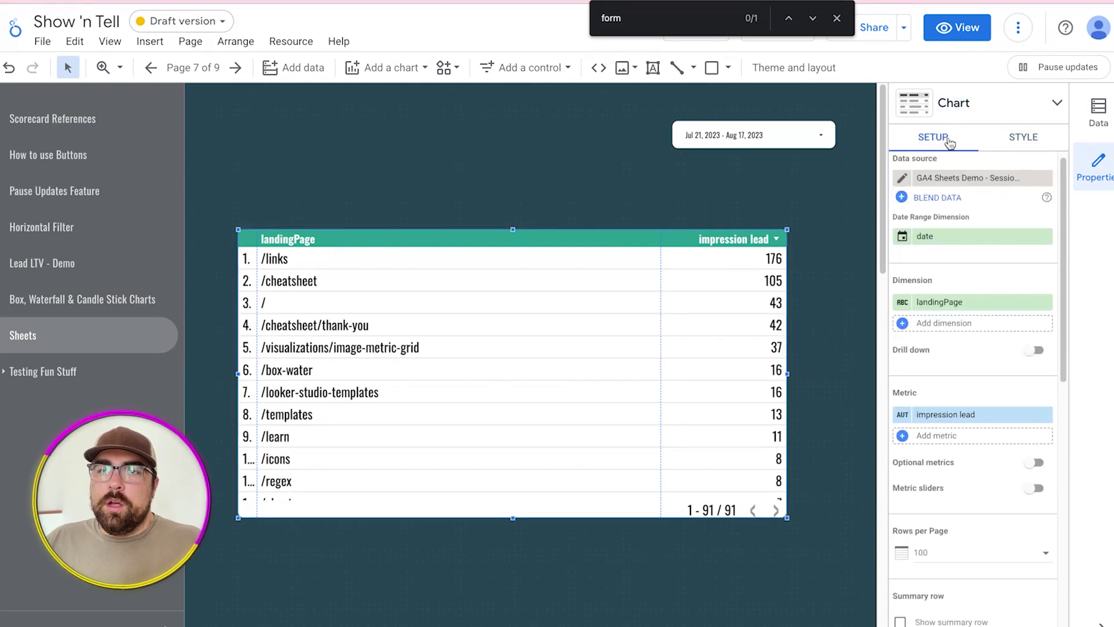
click(940, 436)
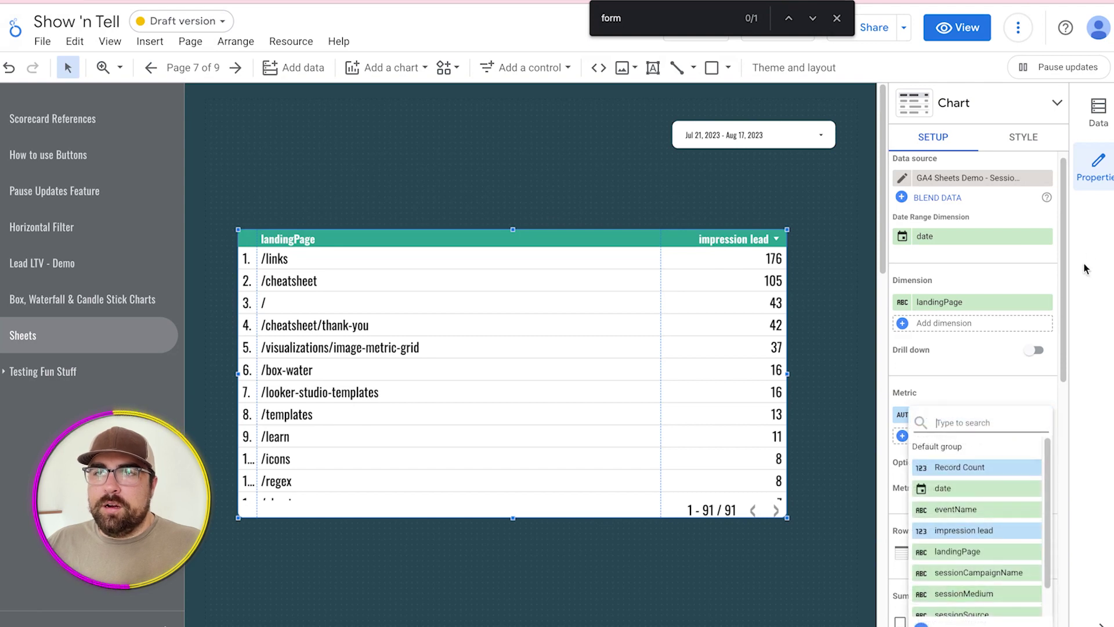
click(1081, 294)
click(1099, 112)
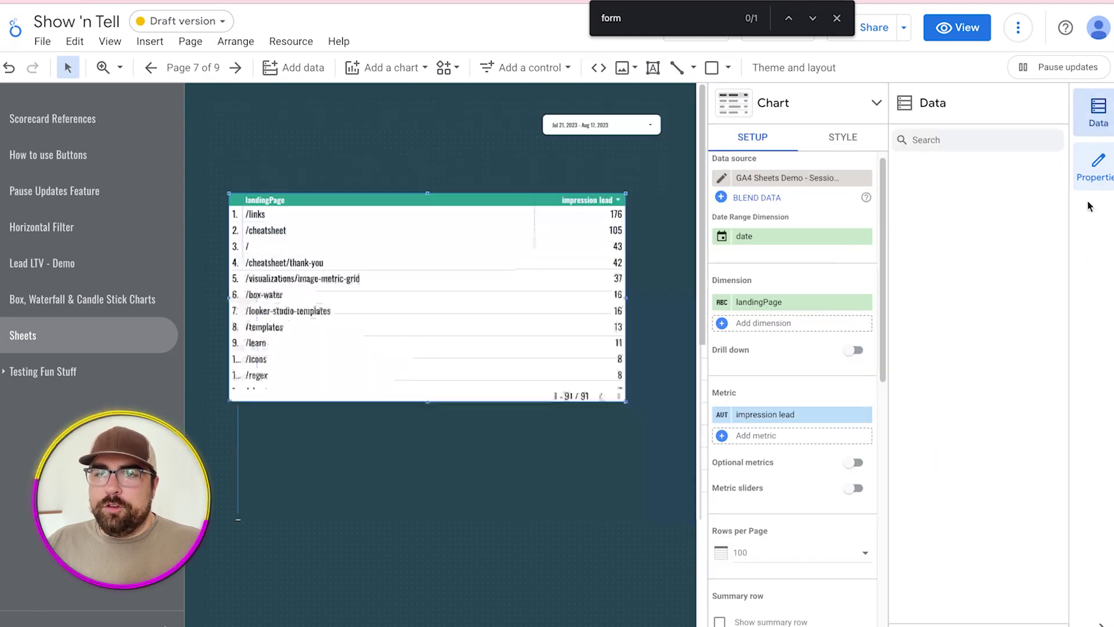
click(939, 541)
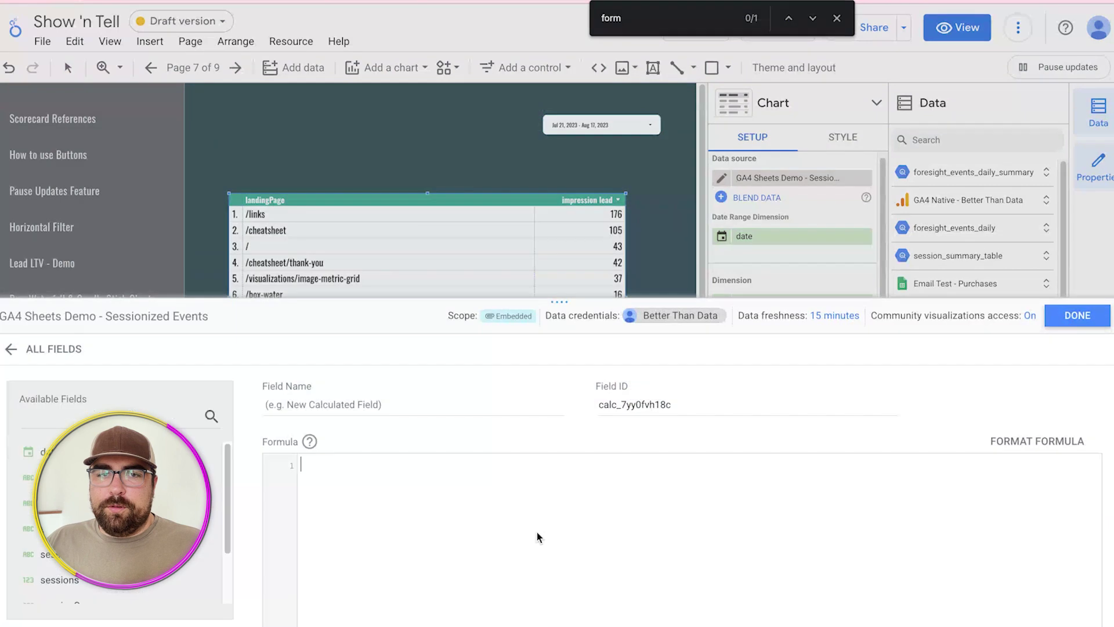
- Write the new calculated field's formula as IF(eventName="generate_lead",sessions,0)
click(541, 504)
text(IF()
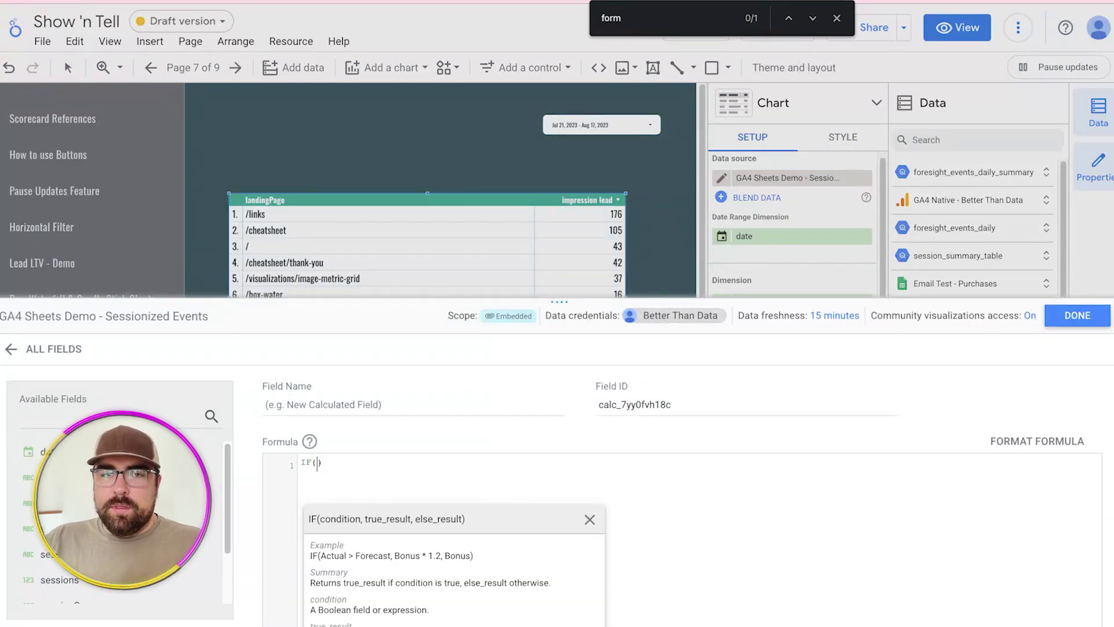
text(event)
key(Return)
text(=")
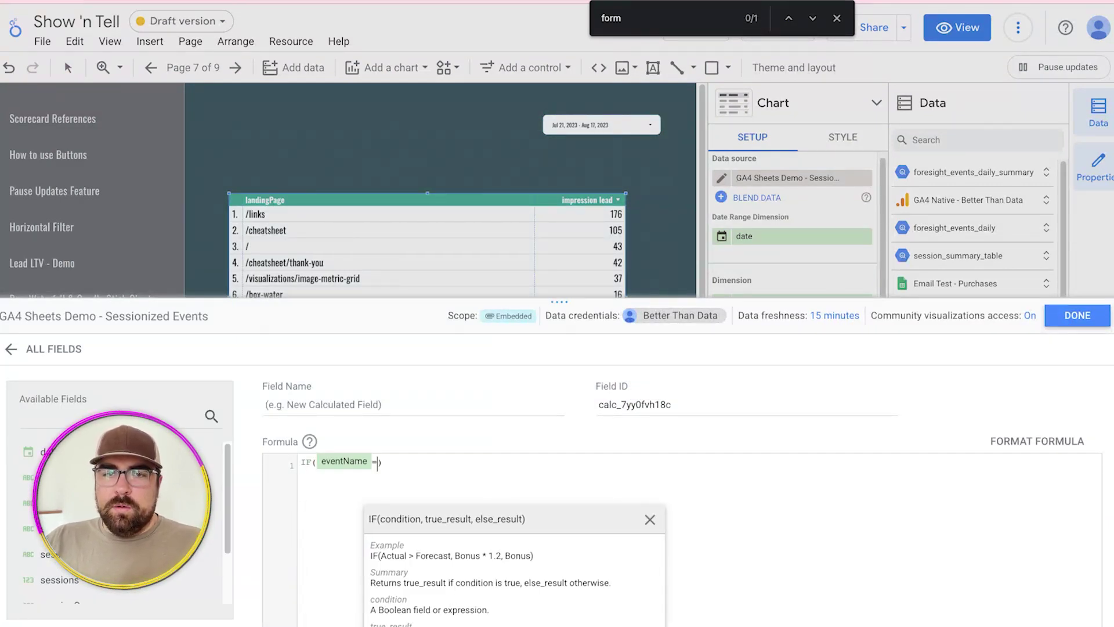
text(generate_;e)
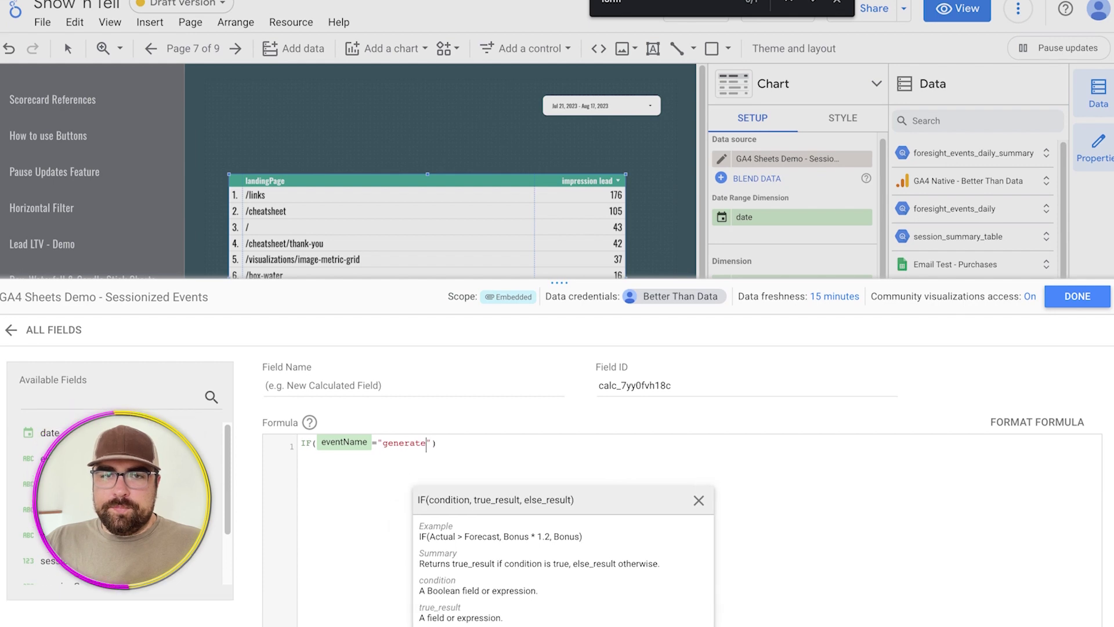
key(BackSpace)
key(BackSpace)
text(lead")
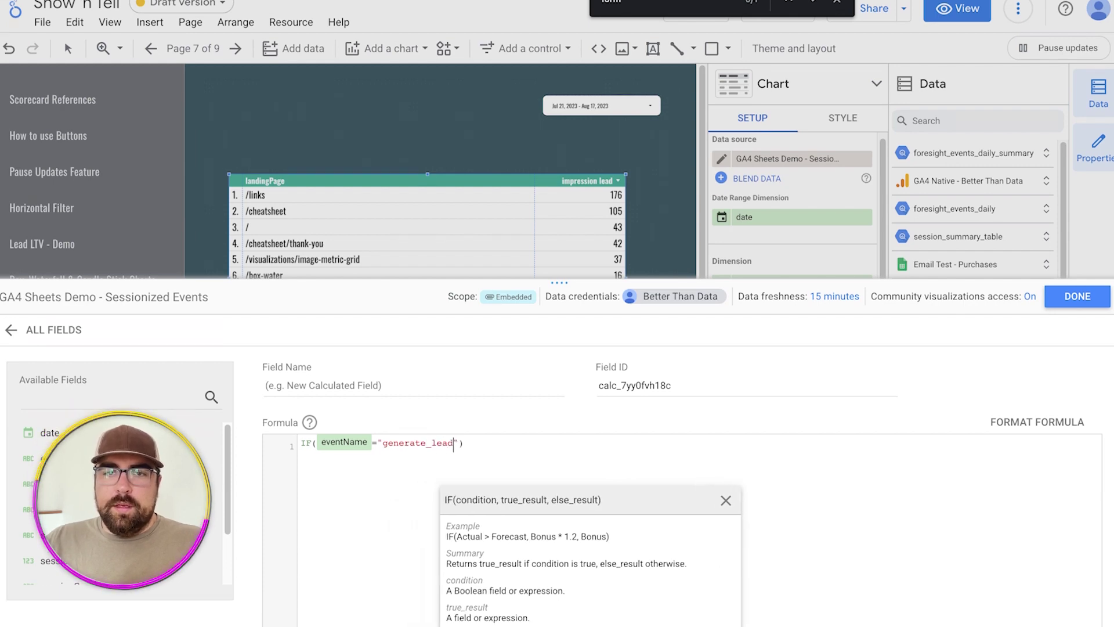
text(,sessions,=)
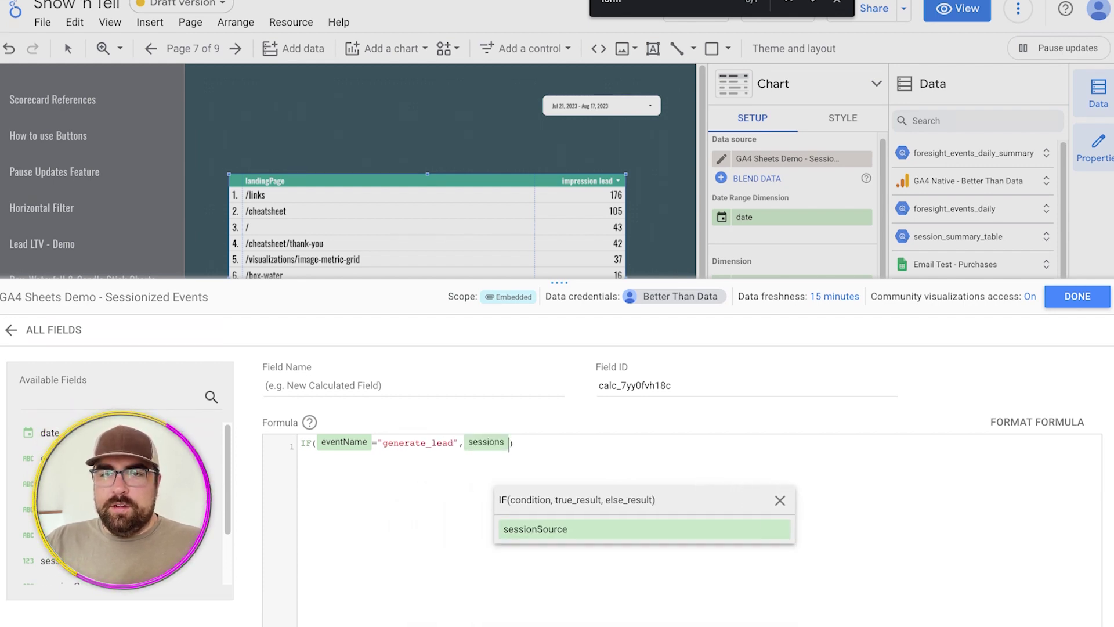
key(BackSpace)
text(0)
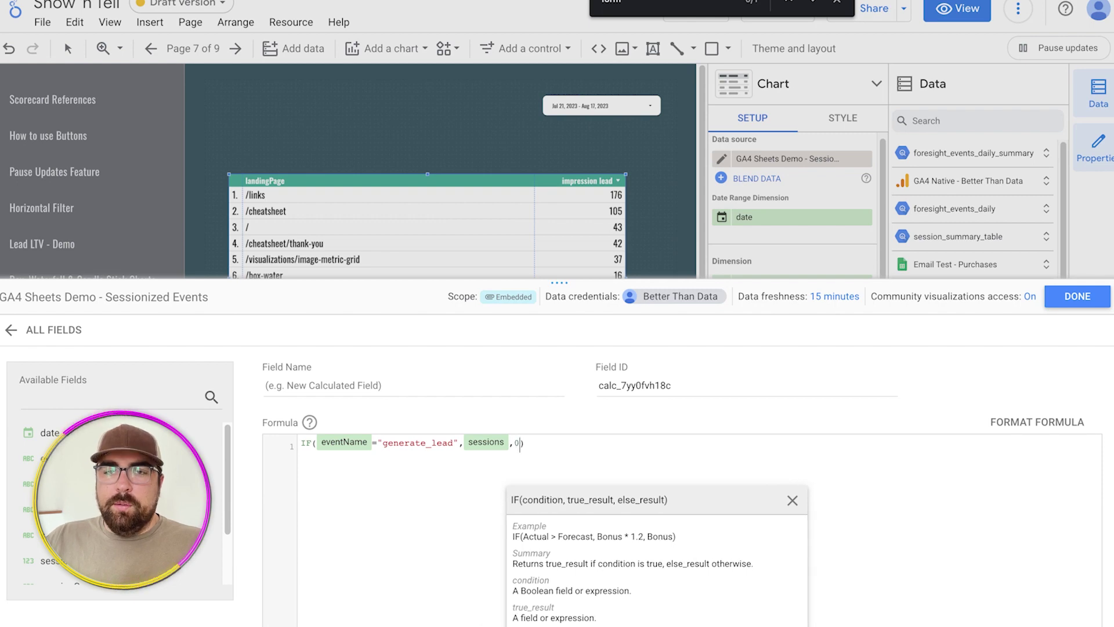
- Wrap the IF formula in SUM, name the field Generate Lead, and close the data source editor
click(300, 444)
text(SUM()
key(End)
text())
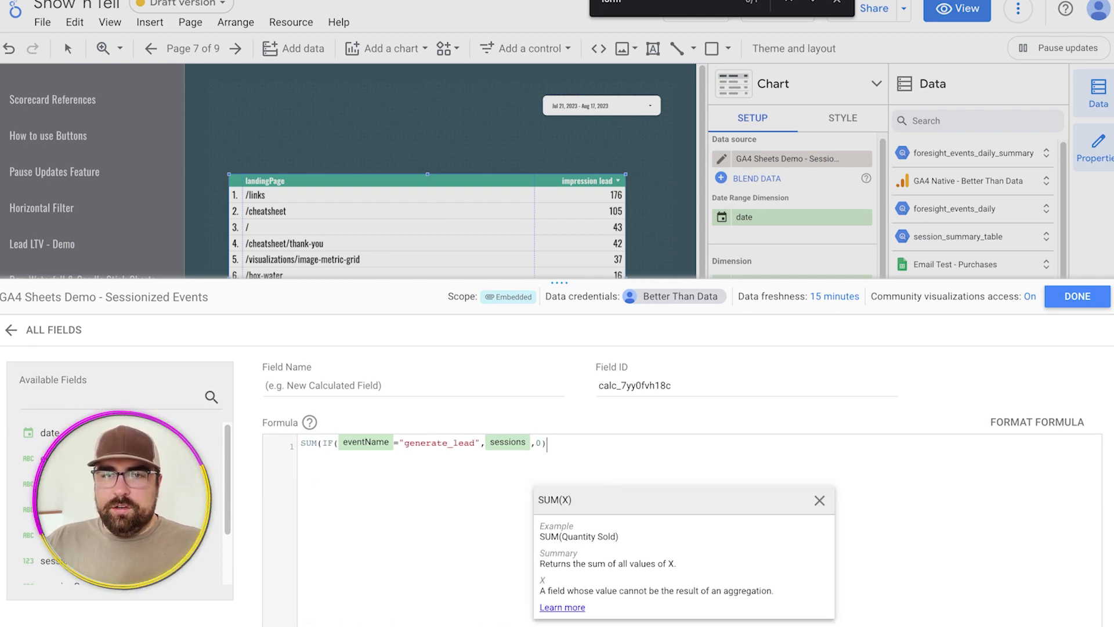
text())
click(468, 384)
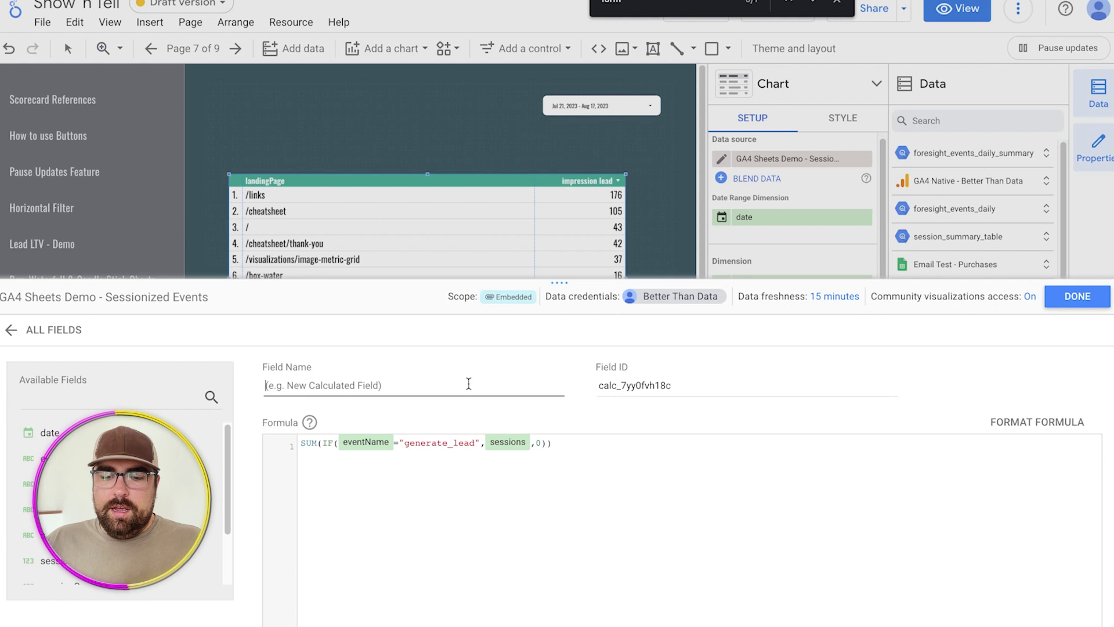
text(Generate Lead)
click(1078, 296)
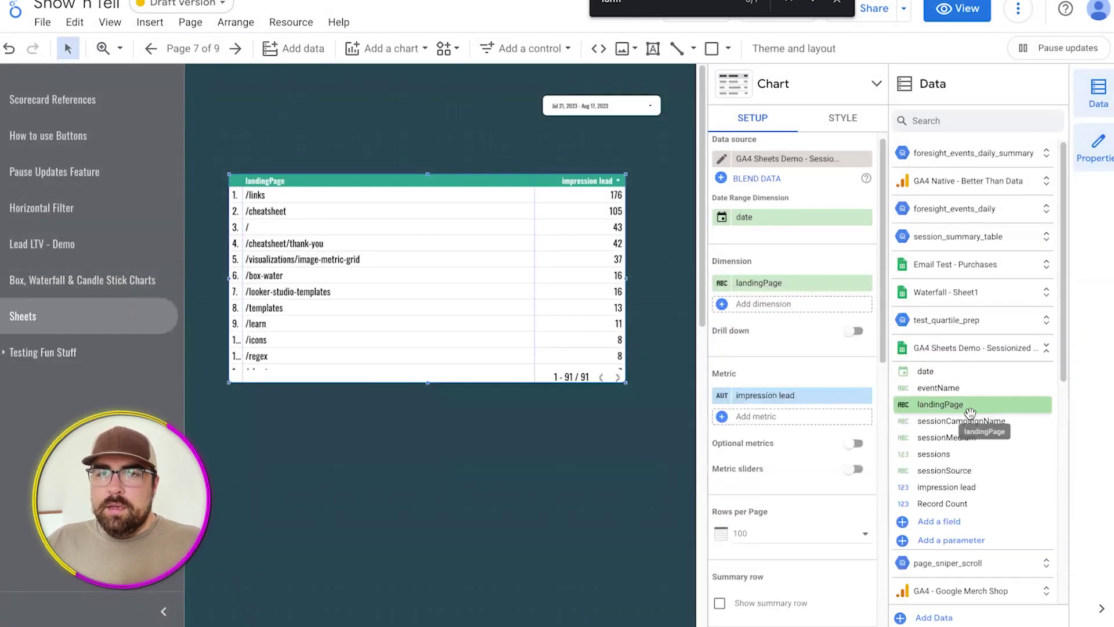
- Start another calculated field in the Sessionized Events source with the formula IF(eventName="generate_lead",sessions,null)
click(959, 540)
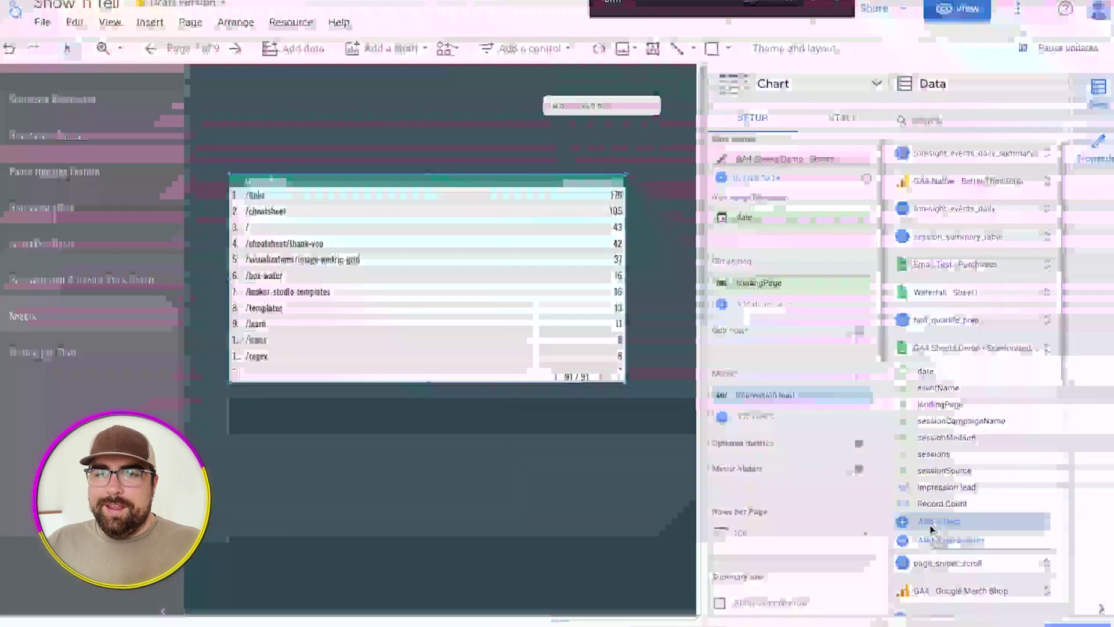
click(932, 522)
click(388, 497)
text(IF(eventName="impression_lead",sessions,null))
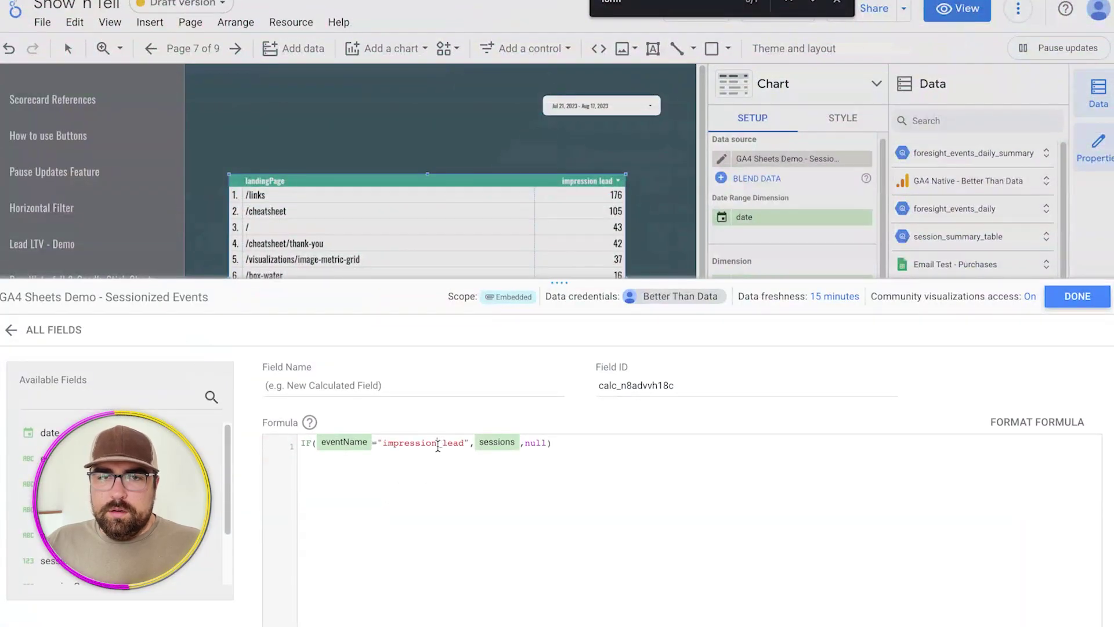
drag(438, 446, 386, 446)
text(generate)
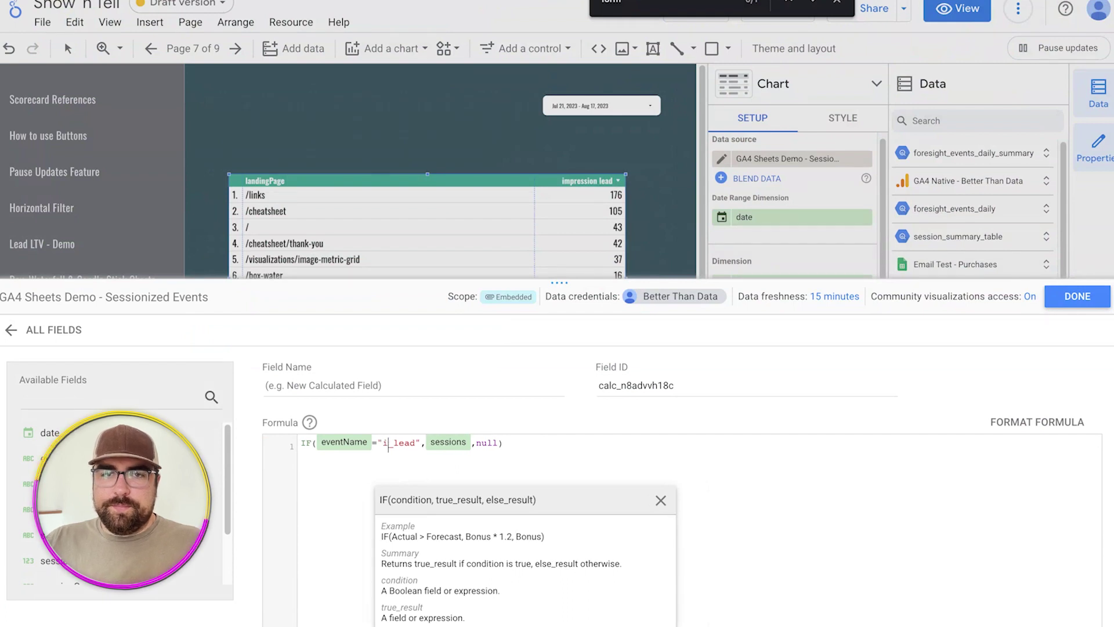
- Name the calculated field generate lead, save it, and finish editing the data source
click(487, 381)
text(generate lead)
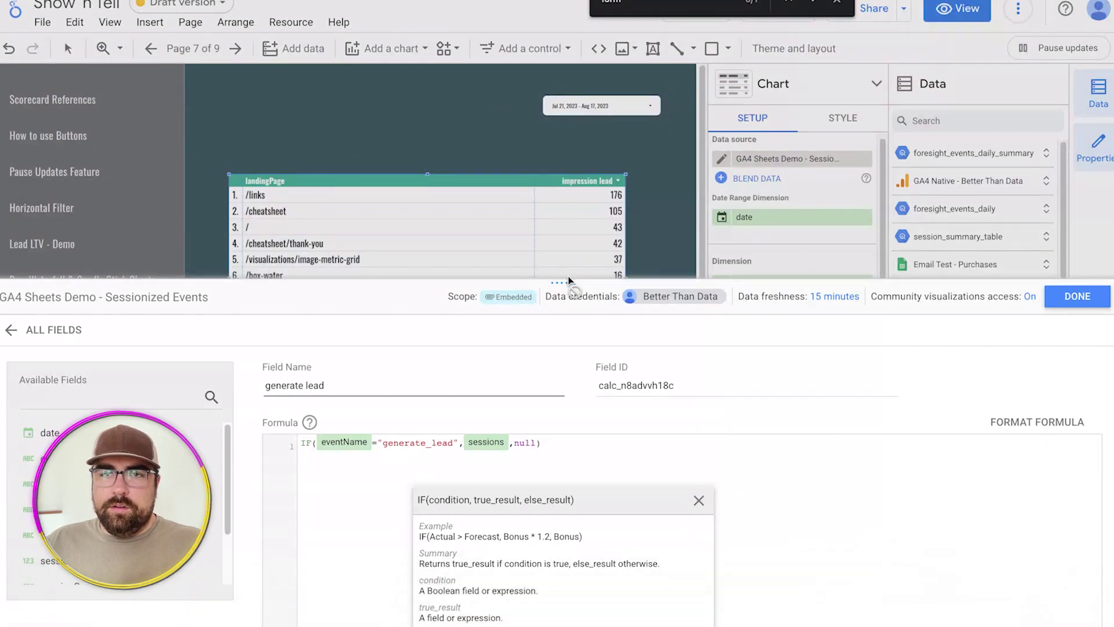
drag(564, 281, 563, 128)
click(1062, 597)
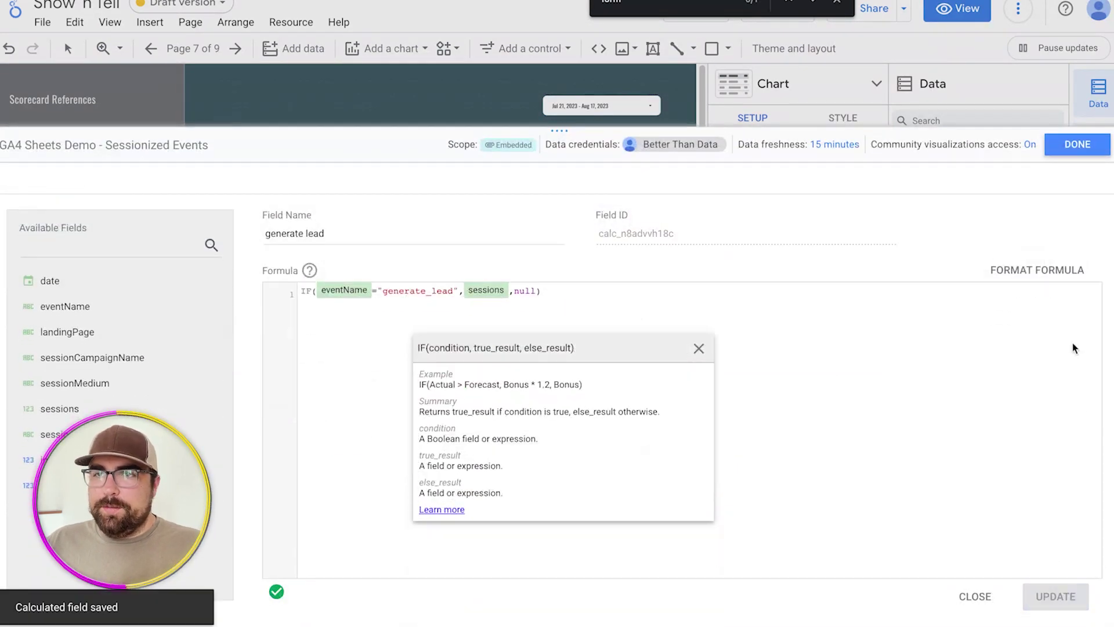
click(1078, 145)
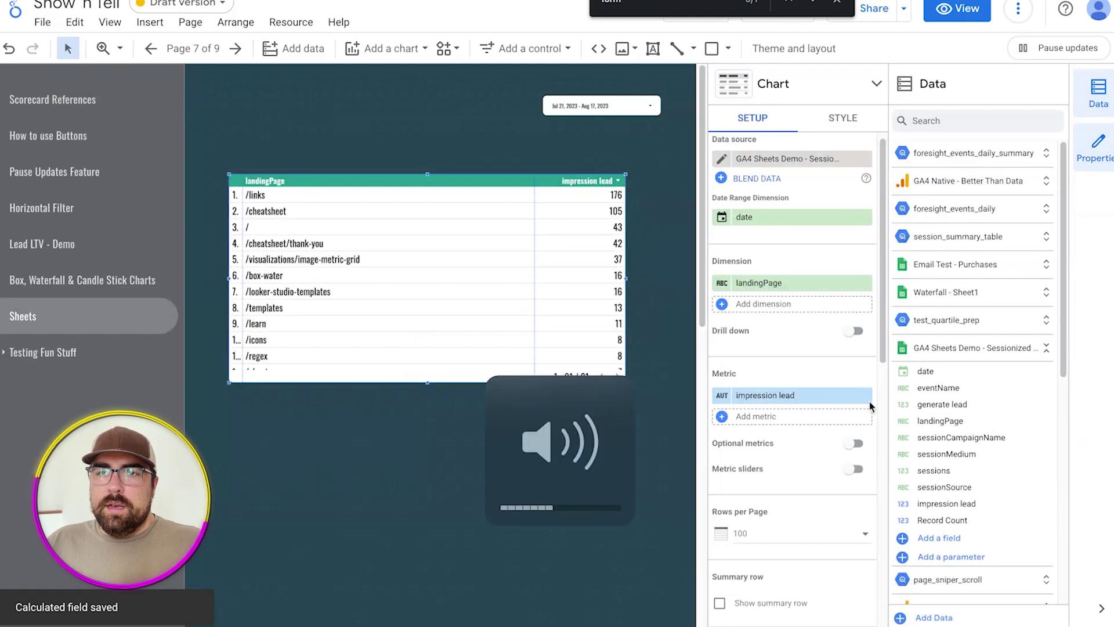
- Add generate lead as the table's second metric, after impression lead
click(789, 423)
text(gen)
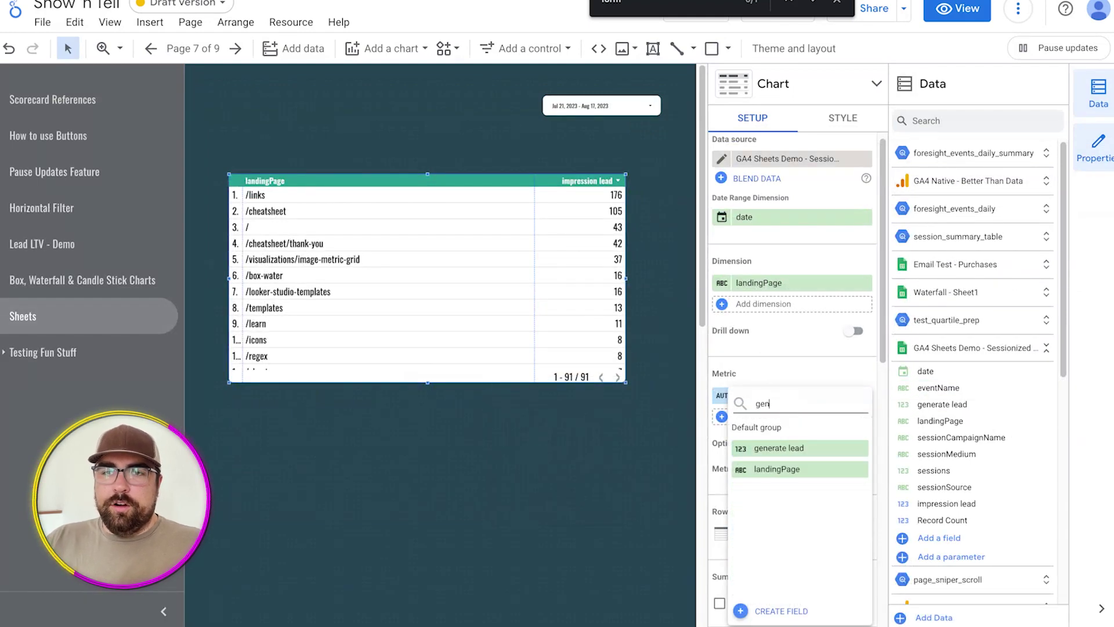
key(Return)
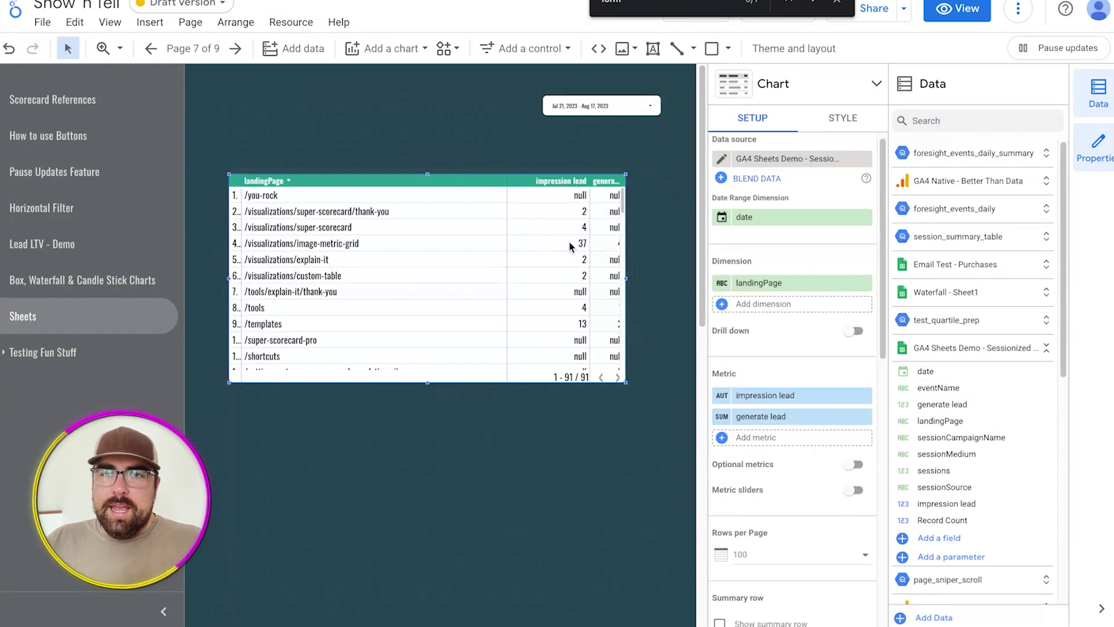
- Create a chart-level metric field in the table with the formula SUM(generate lead)/impression lead
click(763, 438)
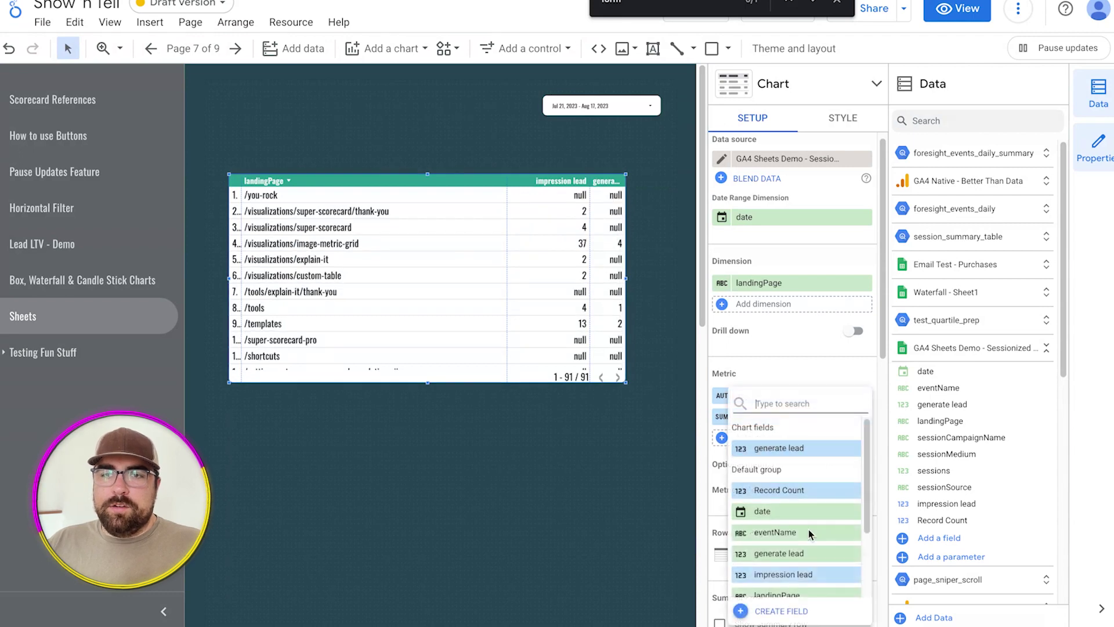
click(781, 611)
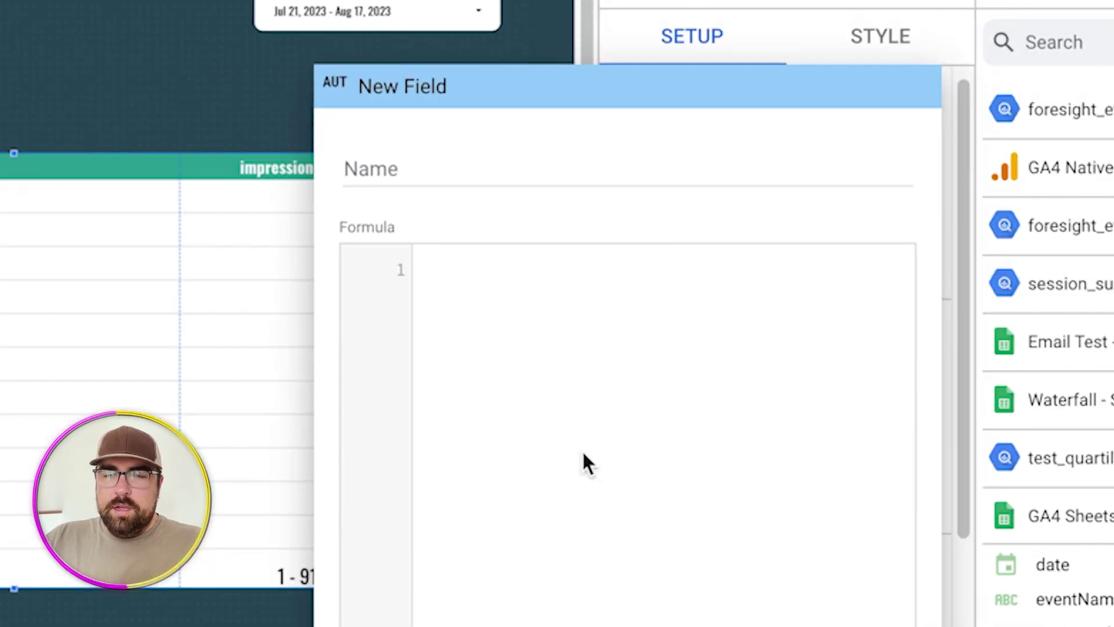
text(g)
key(Return)
text(/imp)
key(Escape)
text(re)
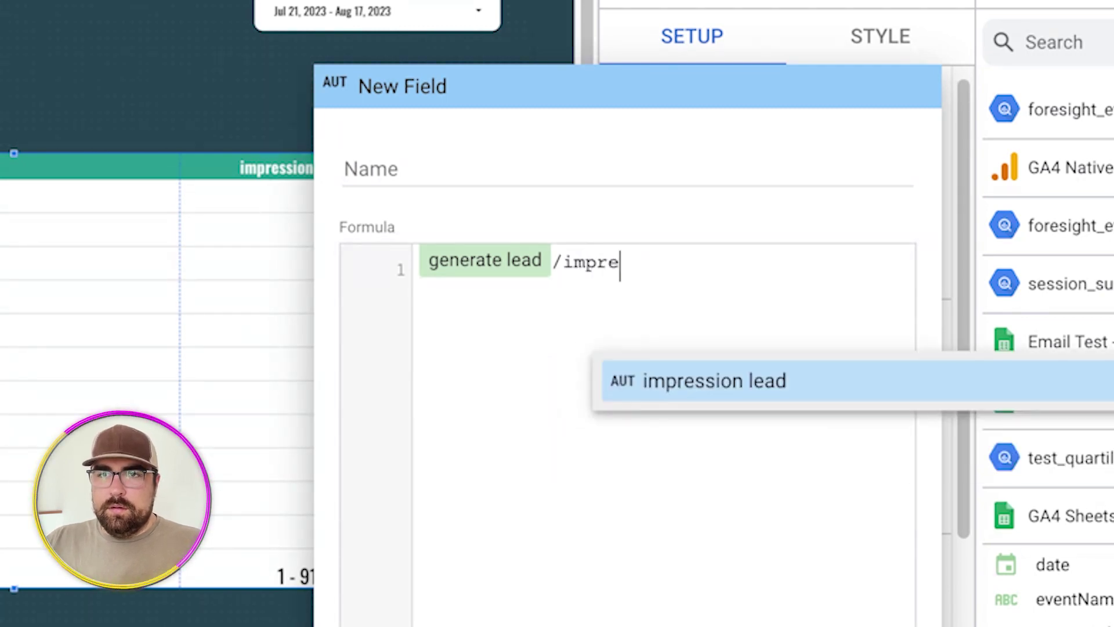
key(Return)
click(420, 264)
text(sum()
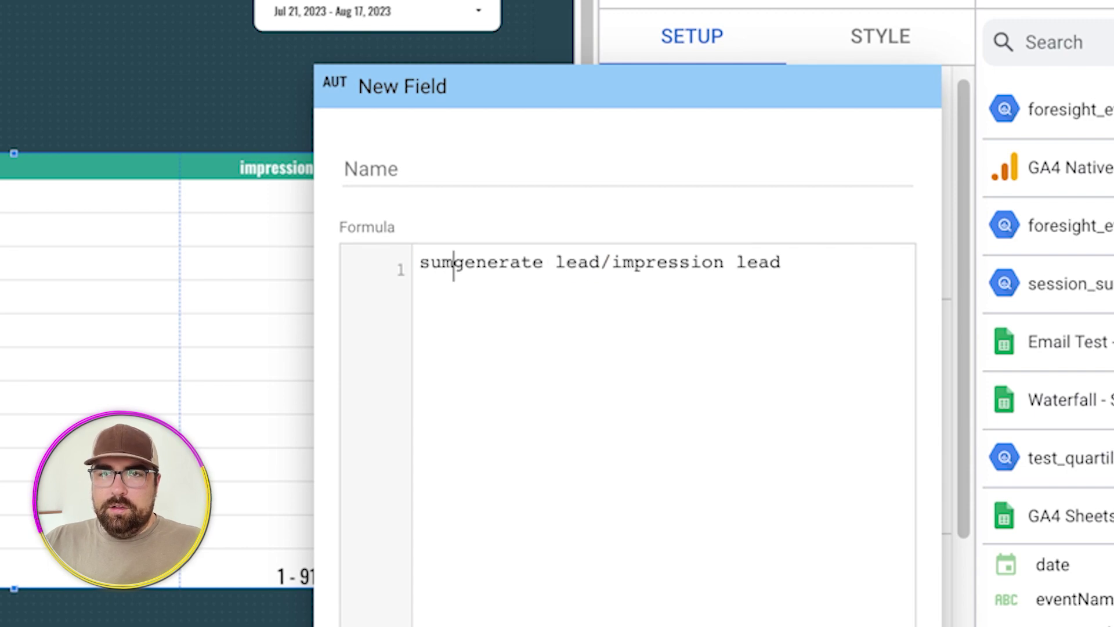
click(598, 261)
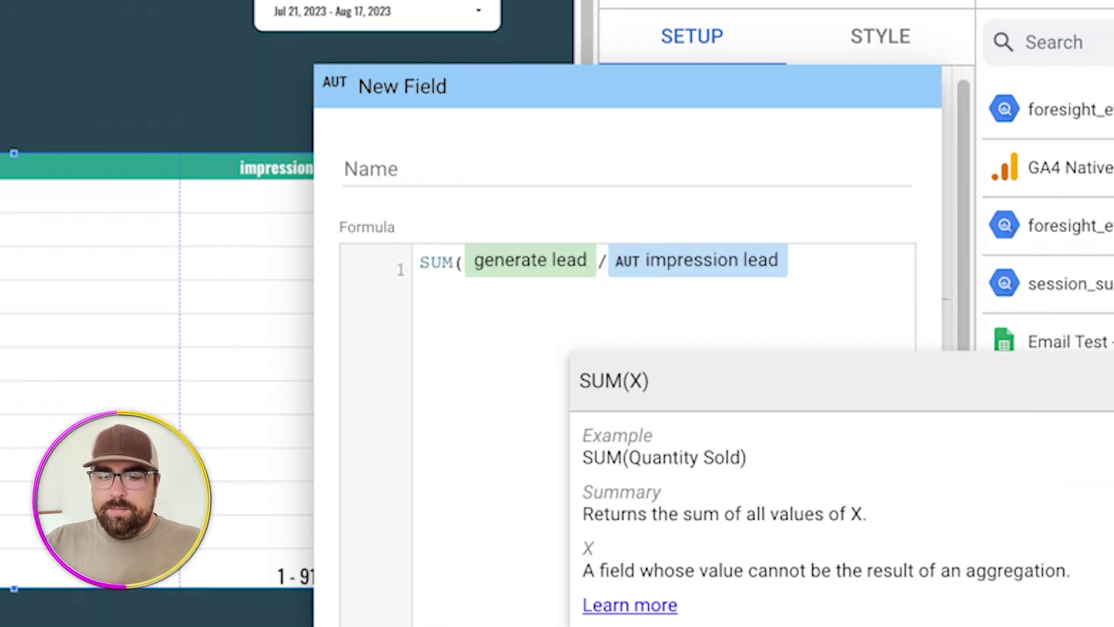
text())
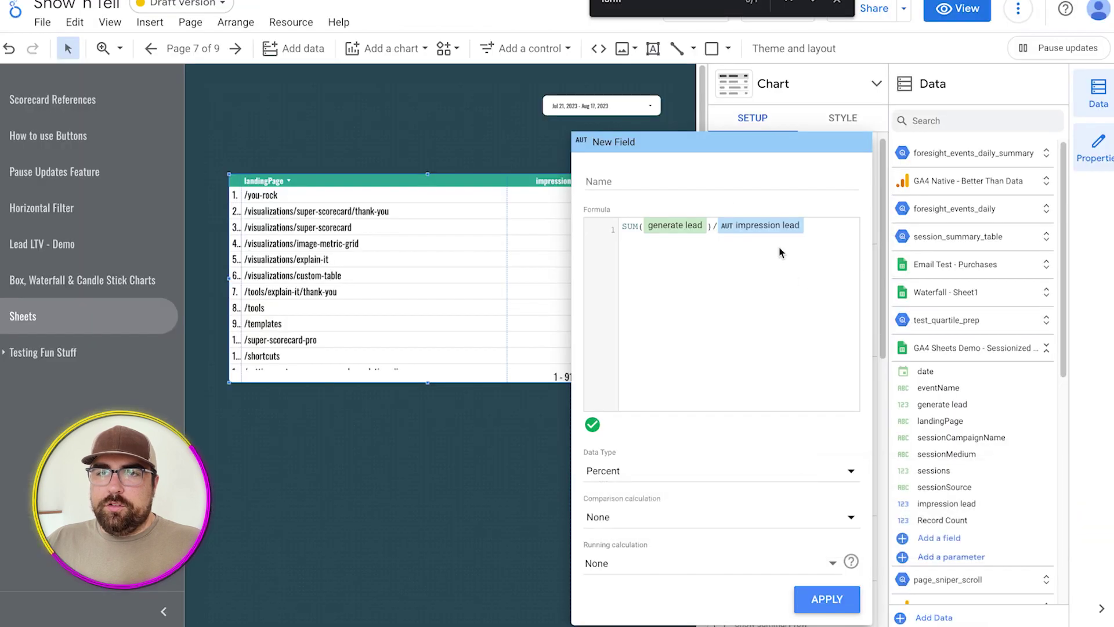
- Name the new ratio metric Conversion Rate and apply it to the table
click(609, 172)
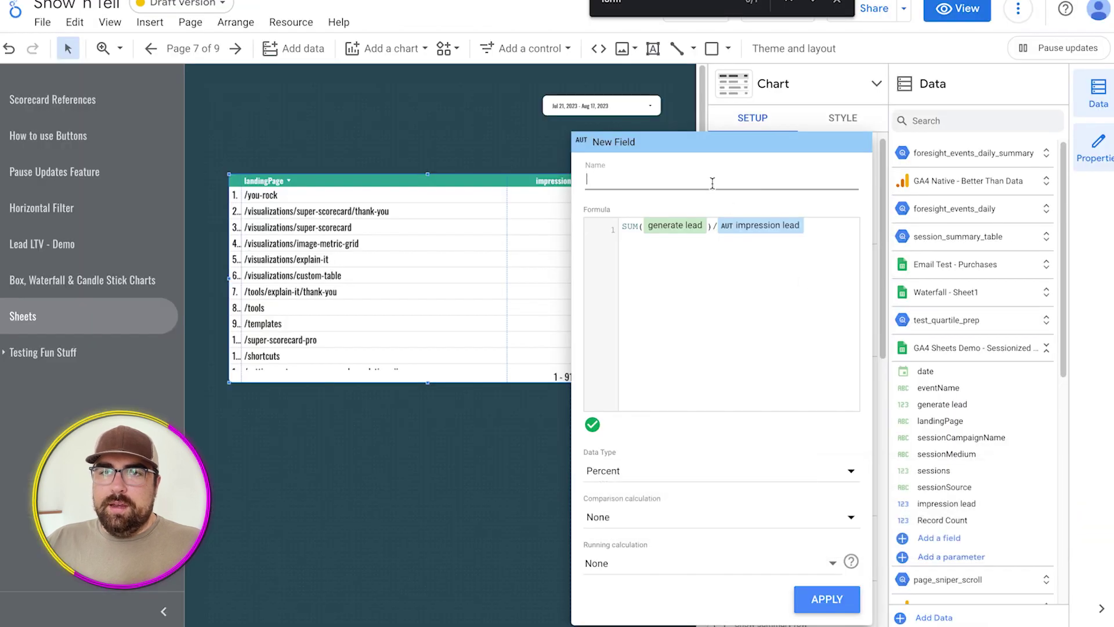
text(Convers)
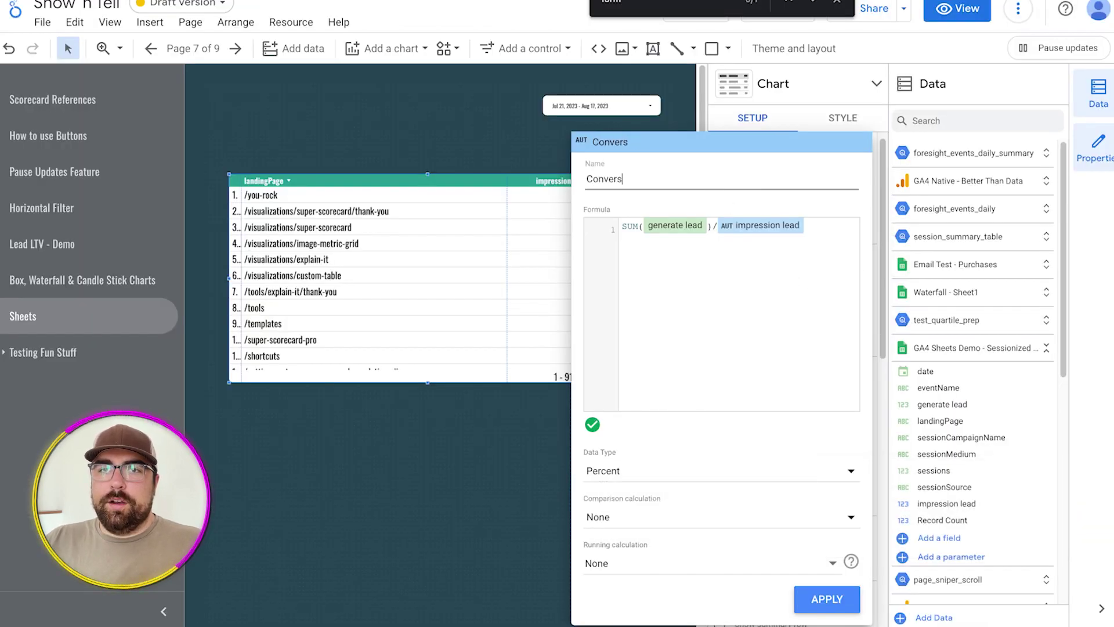
text(ion Rate)
click(827, 598)
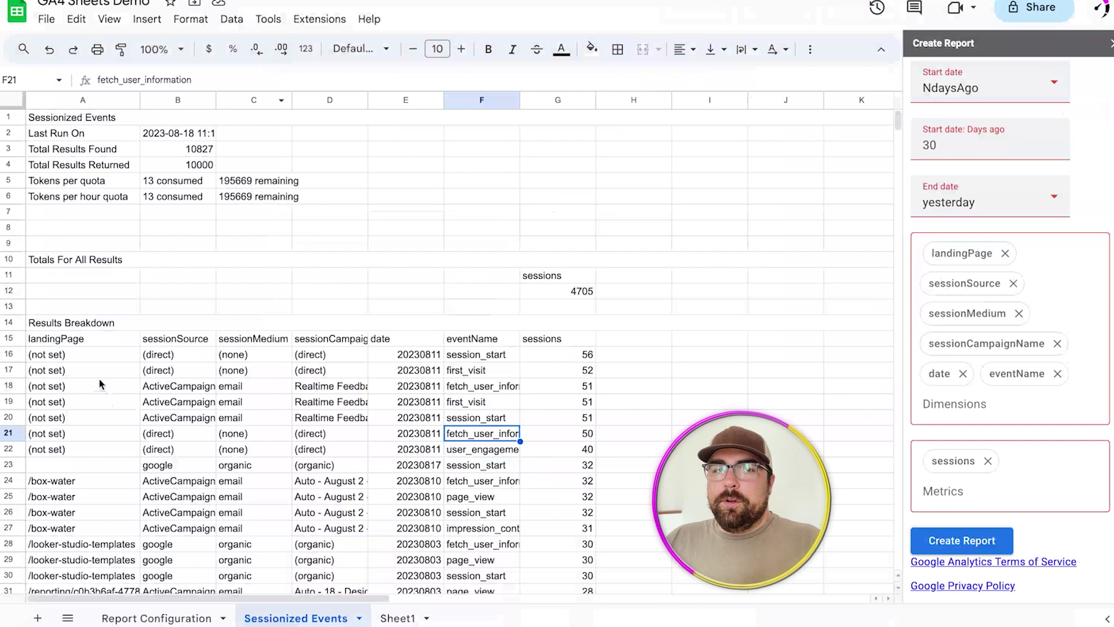
drag(98, 374, 557, 528)
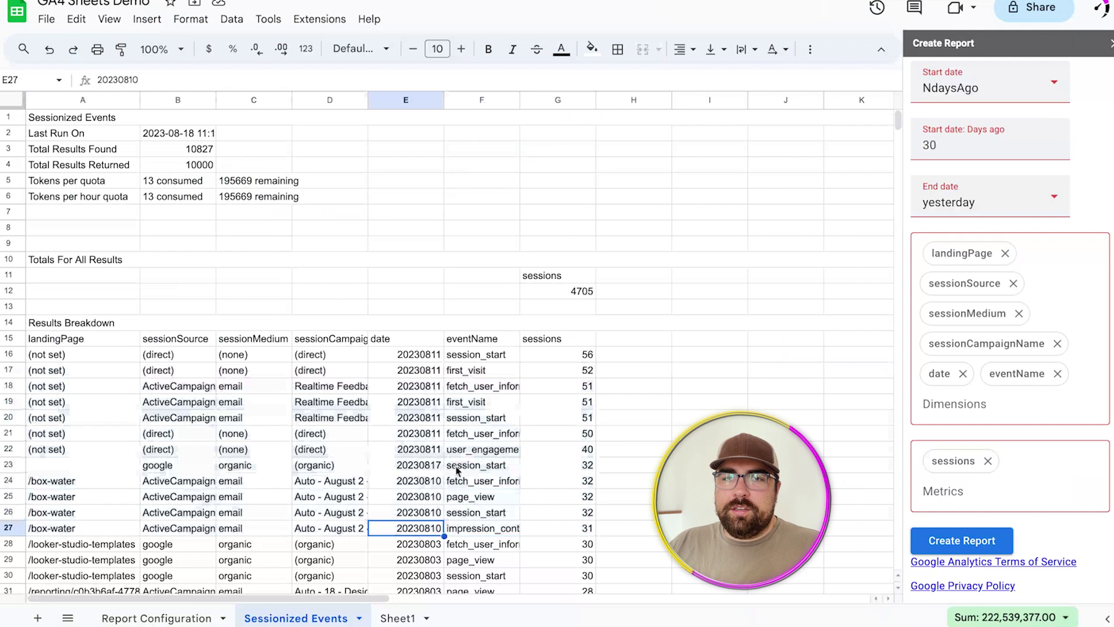
drag(482, 402, 458, 522)
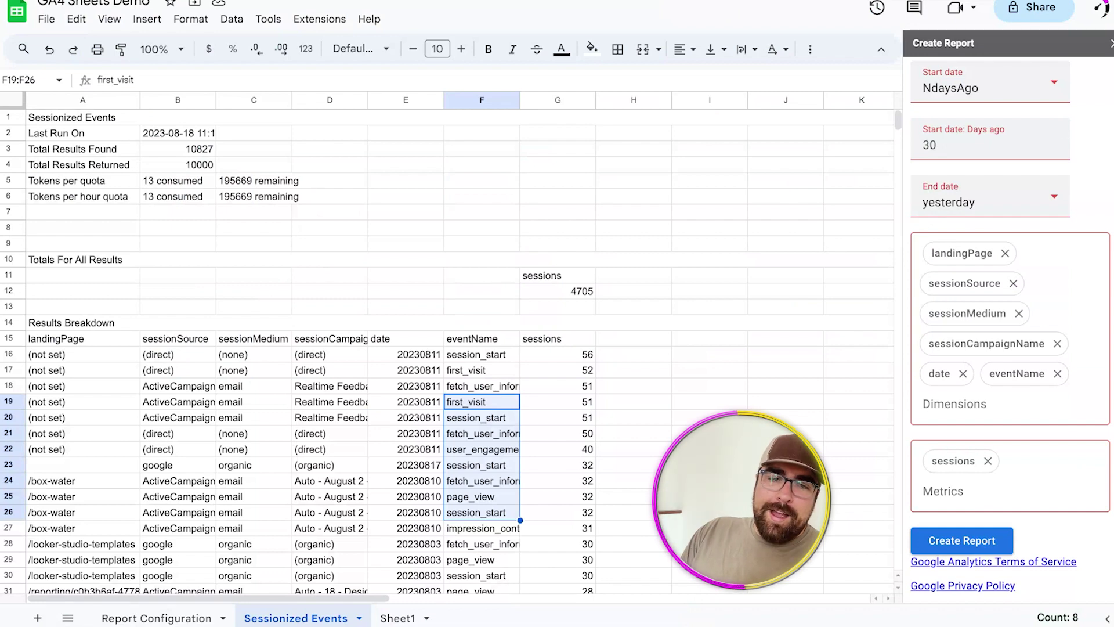
- In the Report Configuration sheet, copy the Sessionized Events settings from Report Name through Dimensions (B2:B7) into column C
click(150, 618)
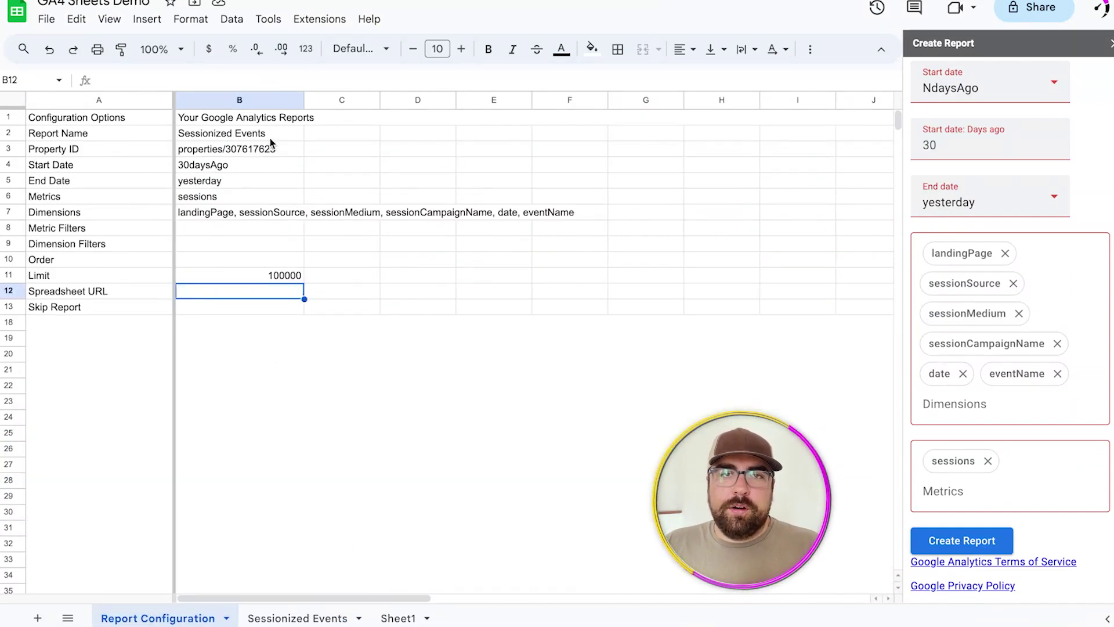
drag(280, 138, 270, 213)
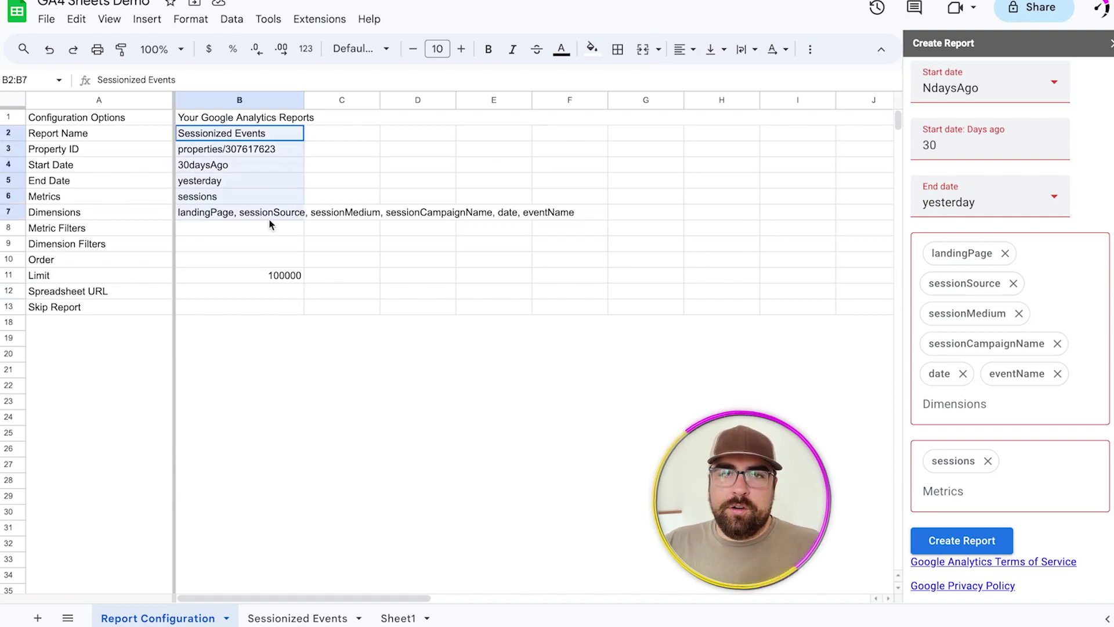
key(ctrl+c)
click(342, 133)
key(ctrl+v)
- Extend the metrics of the second report in C6 with eventCount, entering "sessions,eventCount,"
click(587, 281)
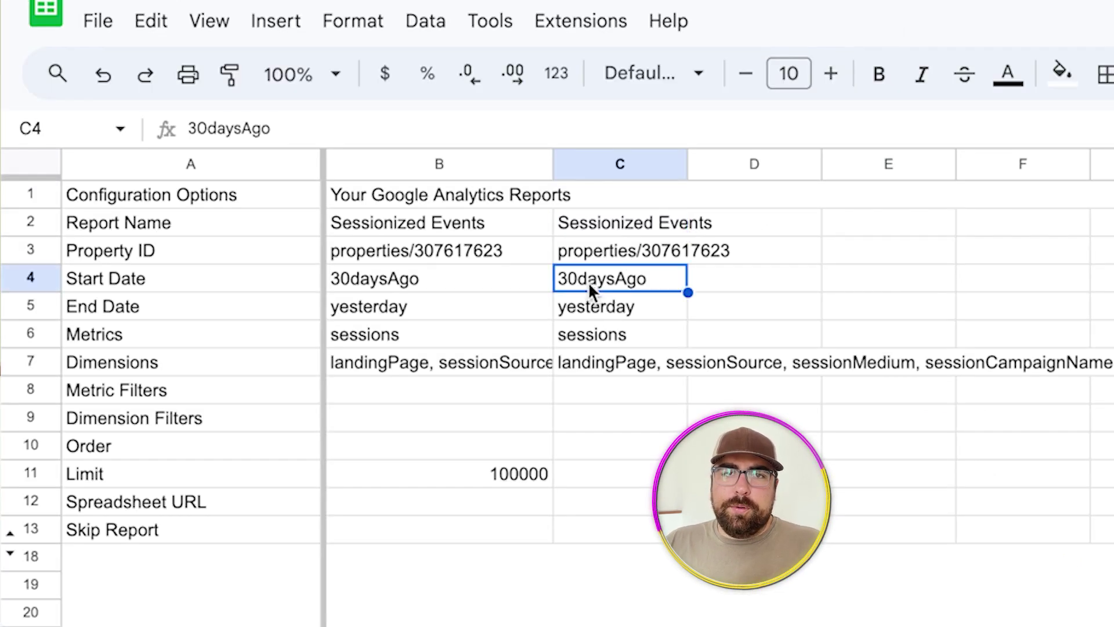
click(607, 311)
click(615, 333)
double_click(650, 335)
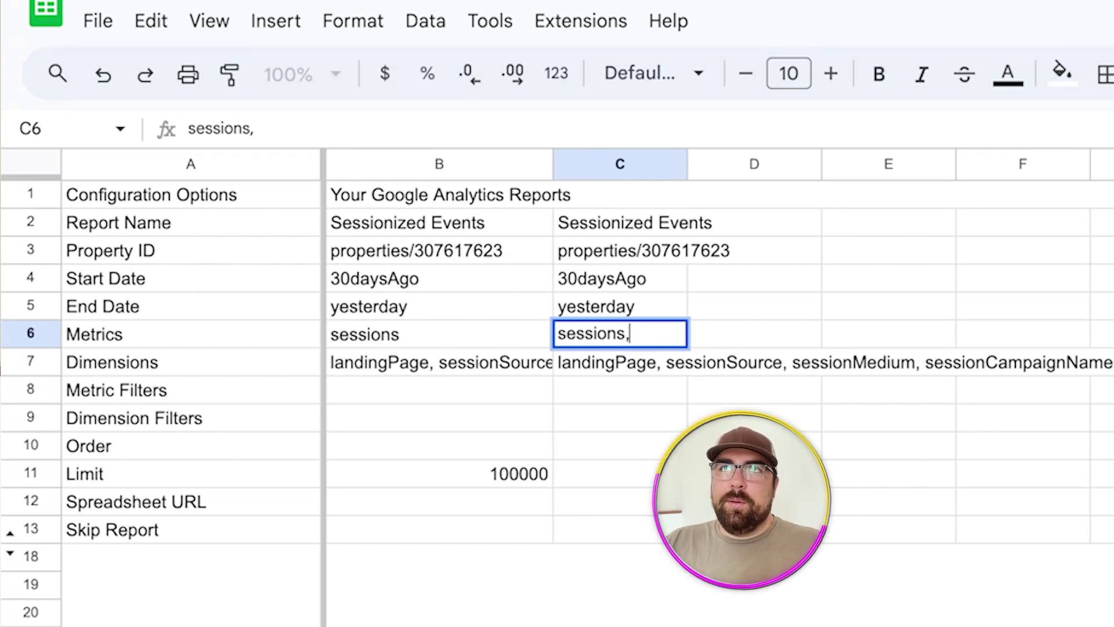
text(,converss)
key(BackSpace)
key(BackSpace)
key(BackSpace)
key(BackSpace)
key(BackSpace)
key(BackSpace)
key(BackSpace)
text(e)
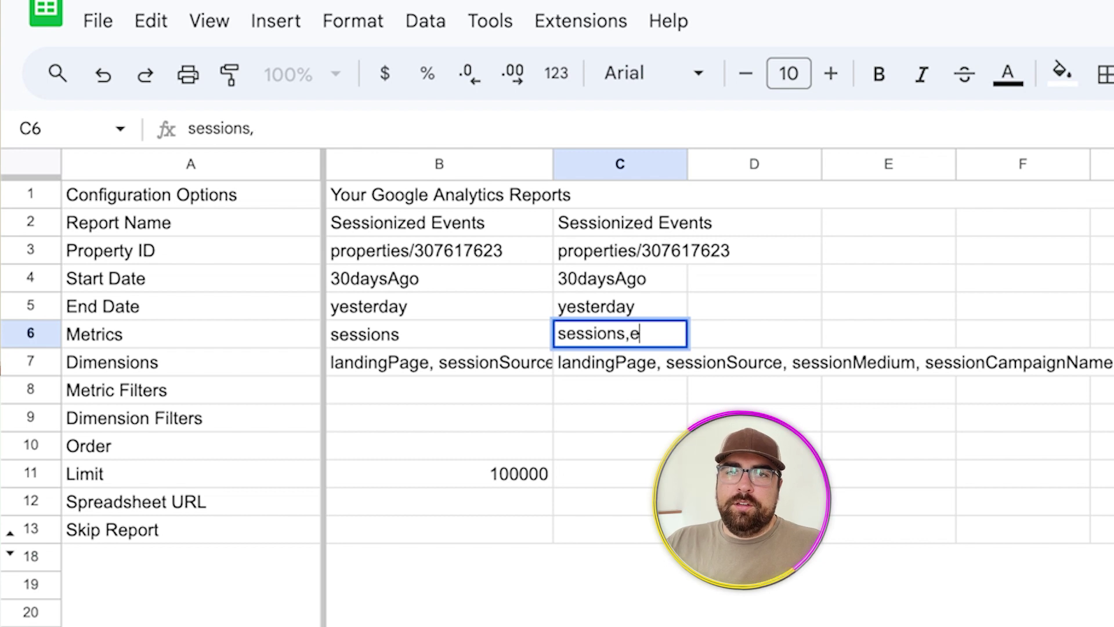
text(ventCount)
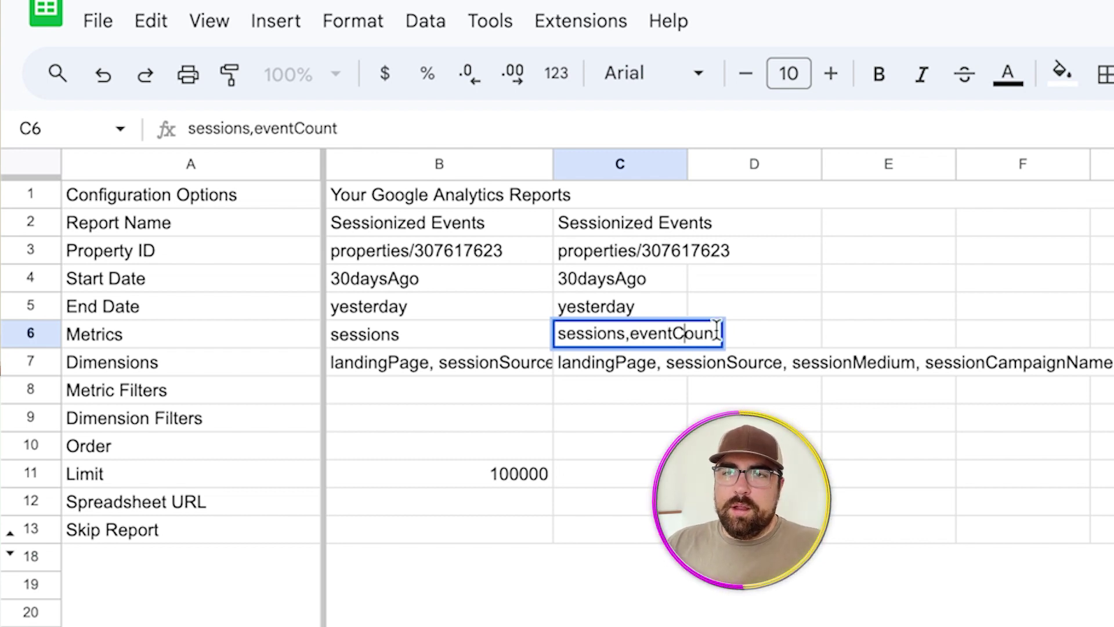
text(,)
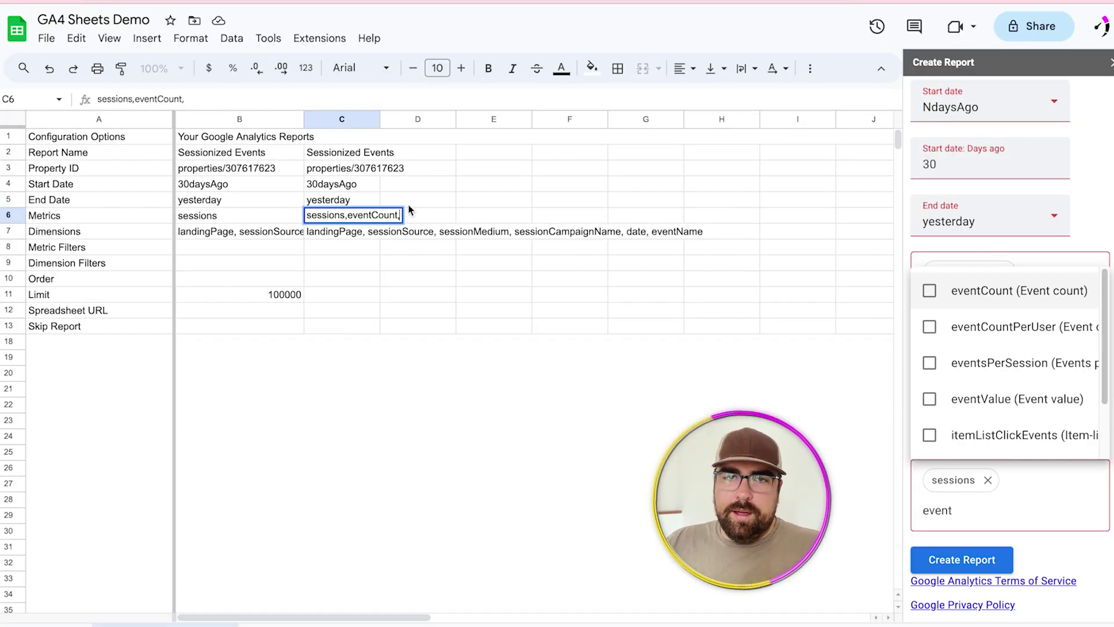
click(418, 183)
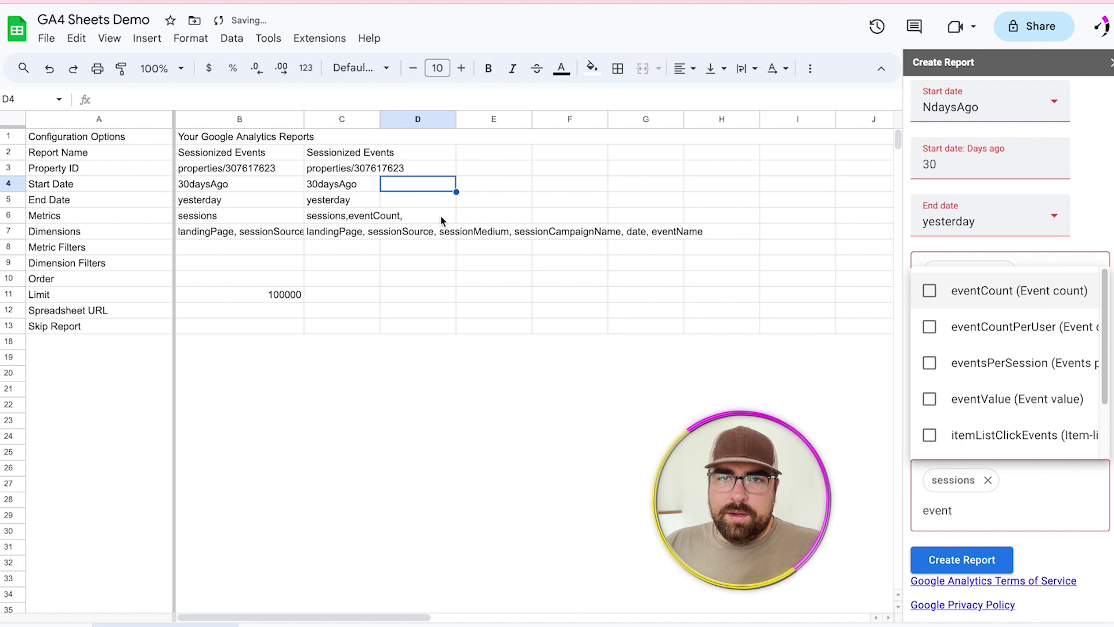
click(186, 234)
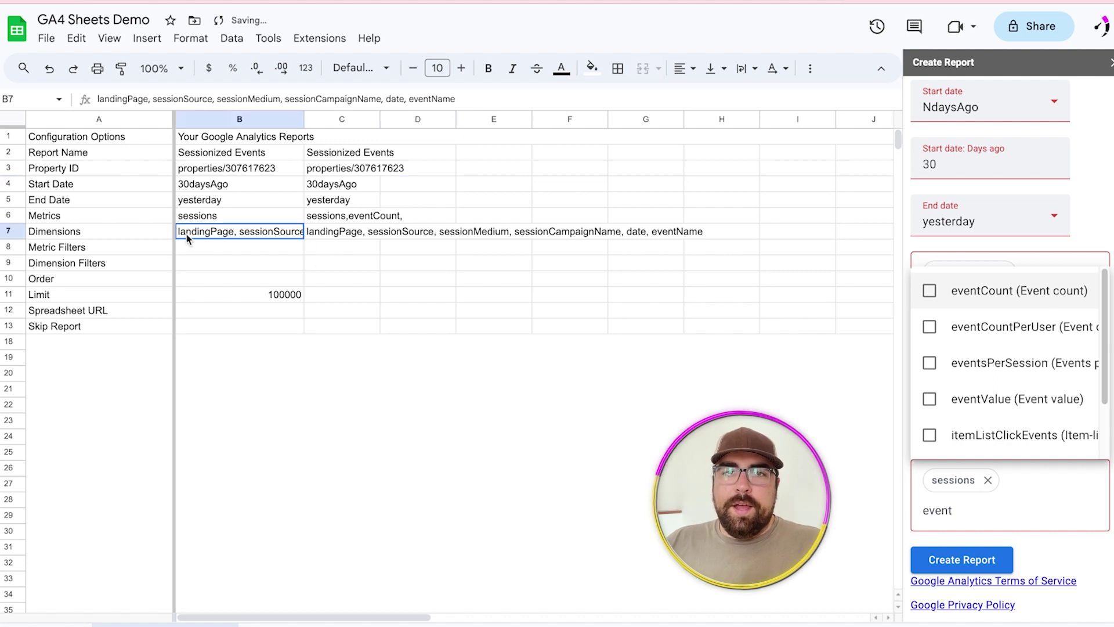
double_click(118, 99)
text(pagePath)
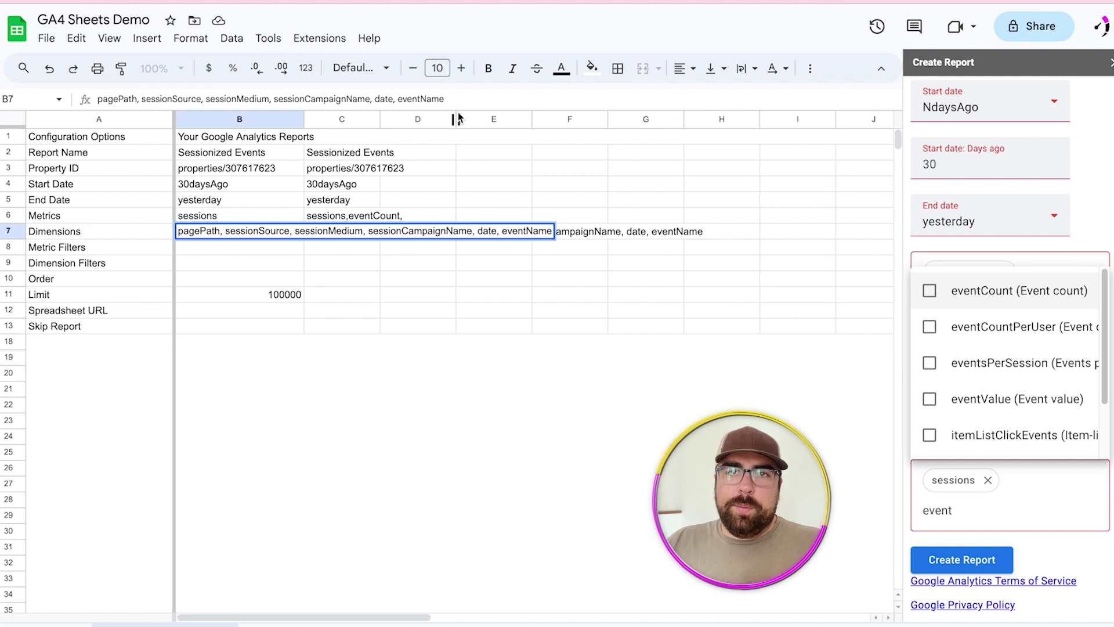
double_click(417, 98)
key(BackSpace)
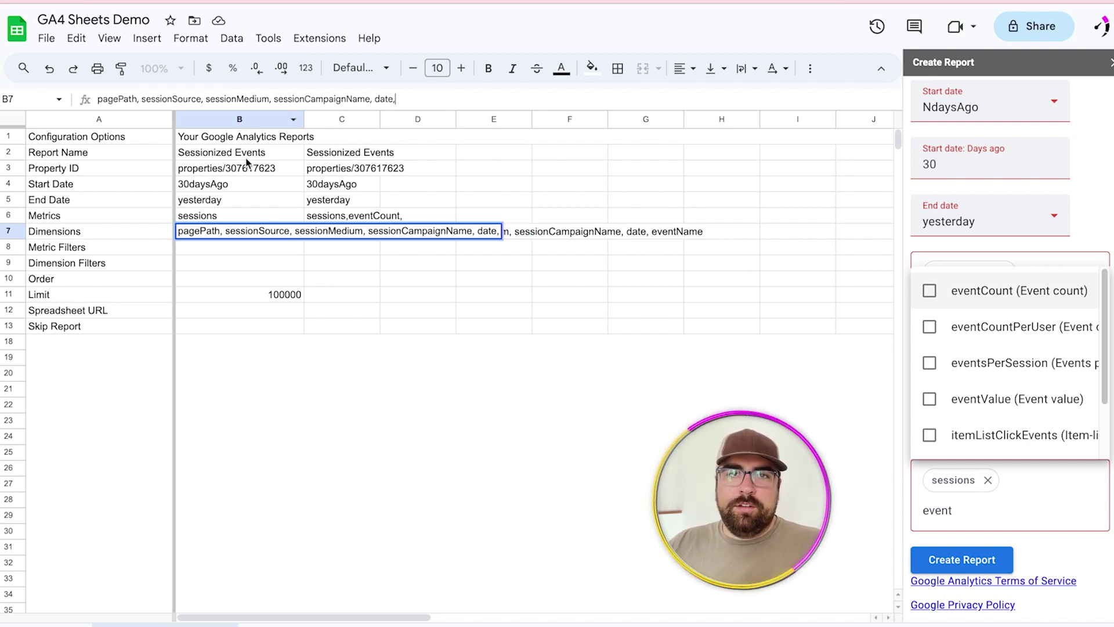
key(Return)
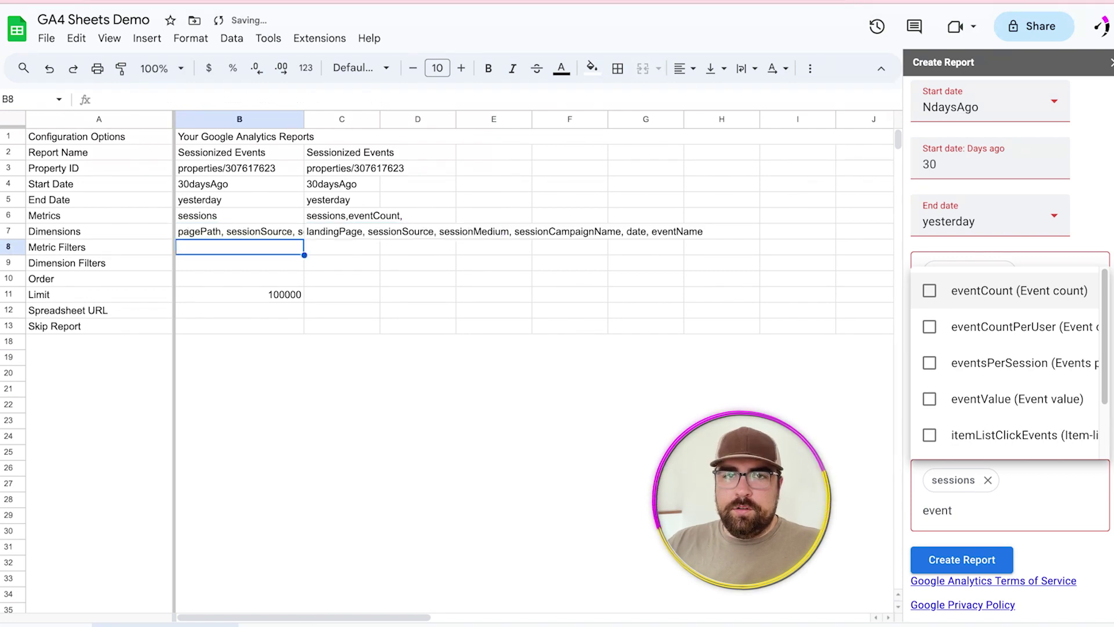
click(342, 231)
double_click(132, 99)
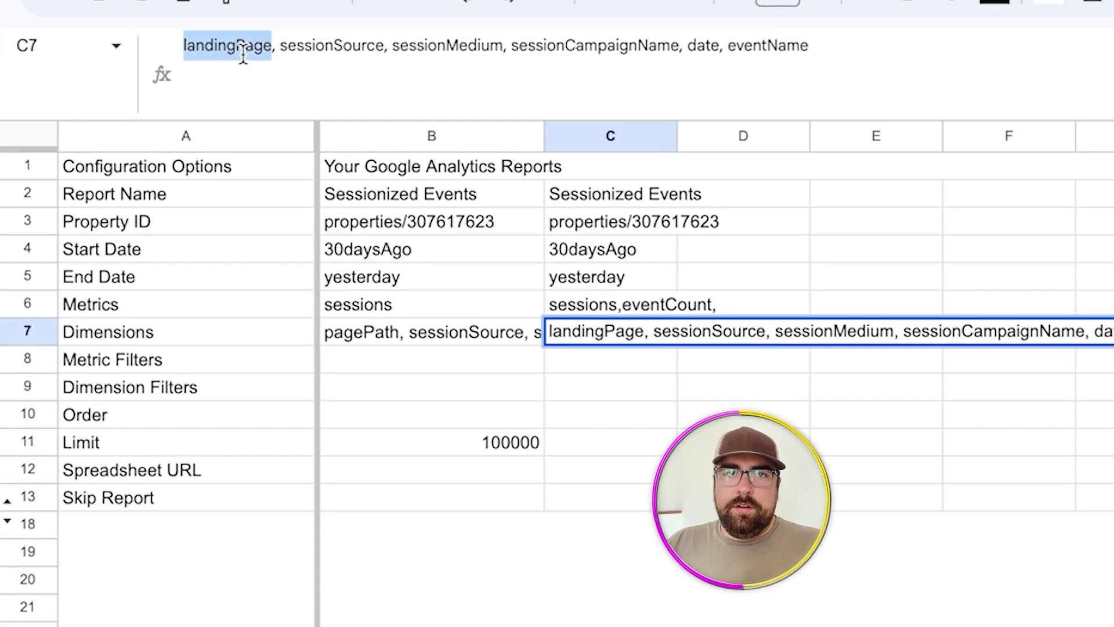
text(pagepath)
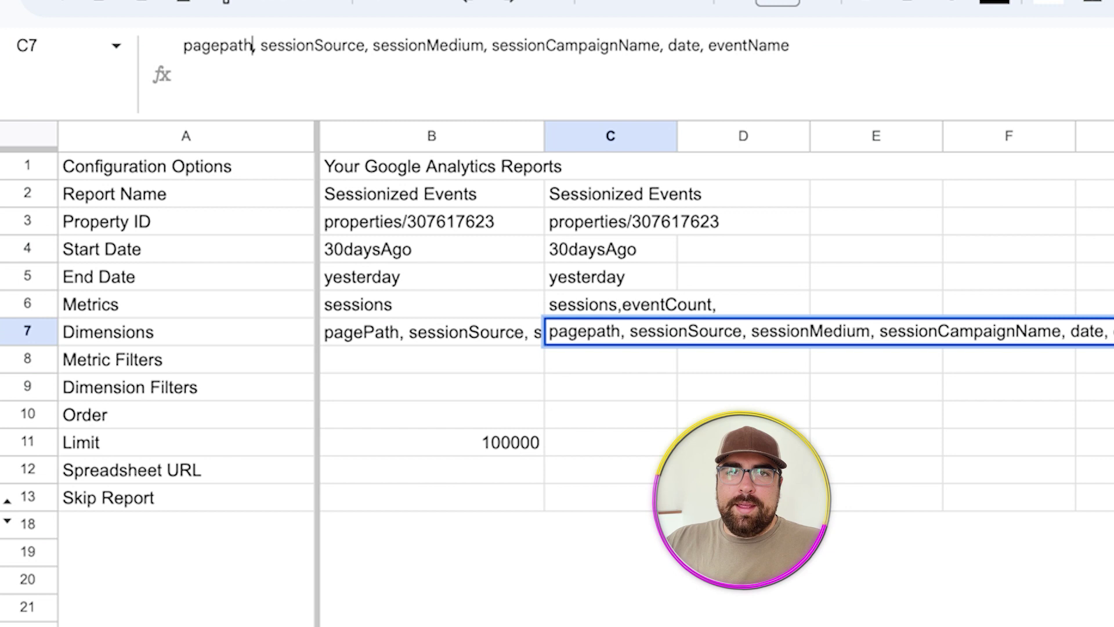
click(746, 286)
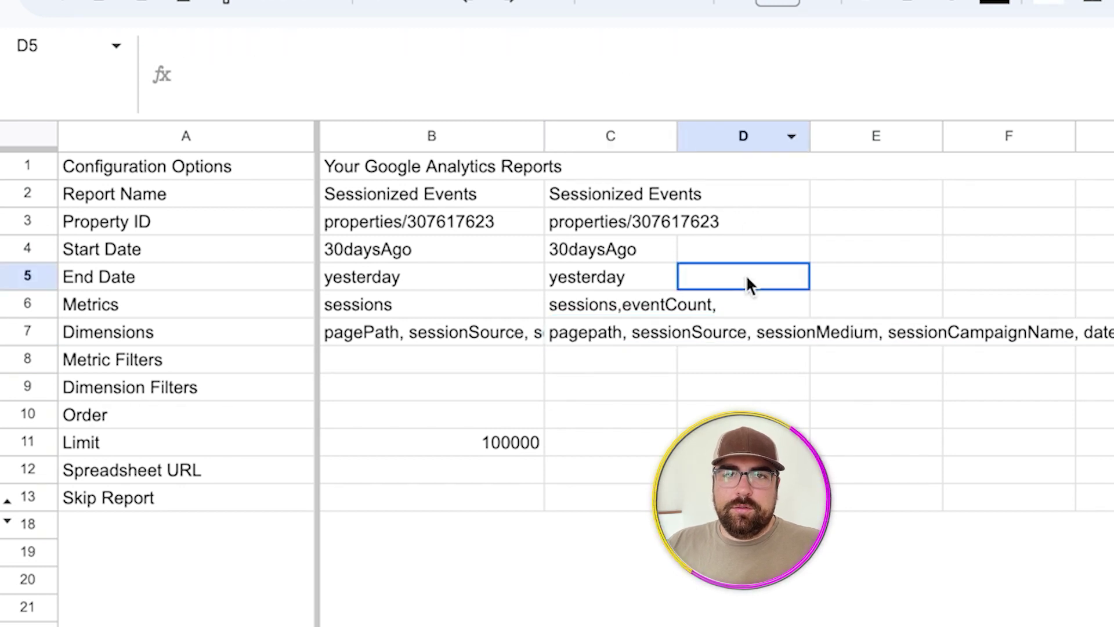
key(ctrl+z)
key(ctrl+z)
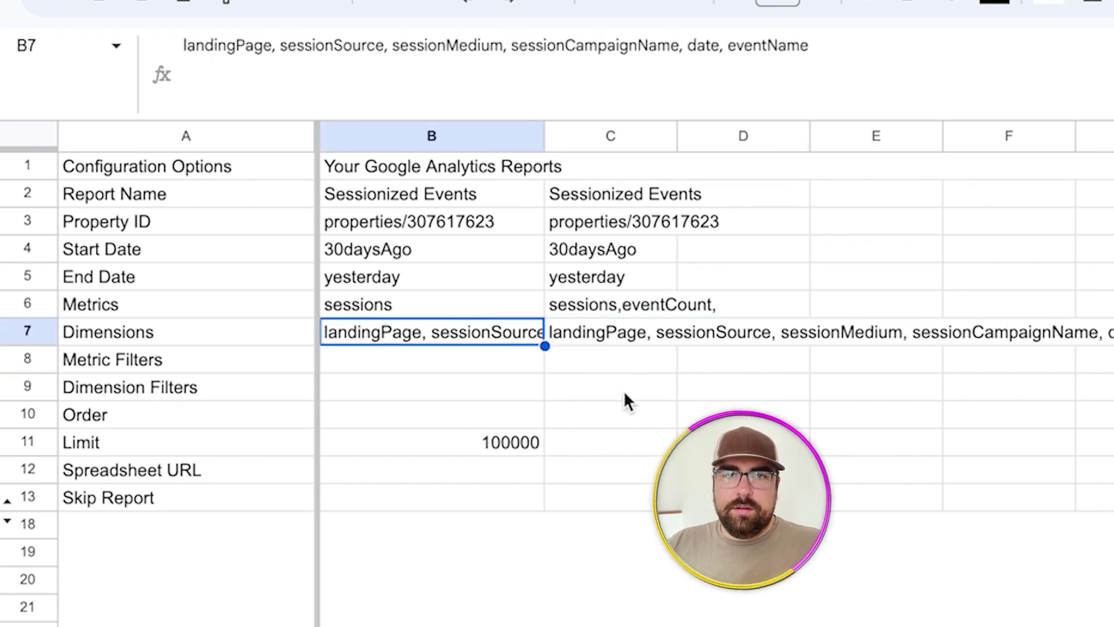
- In the second report's dimensions (C7), replace landingPage with pagePath and remove eventName from the end of the list
click(589, 336)
click(204, 42)
double_click(204, 42)
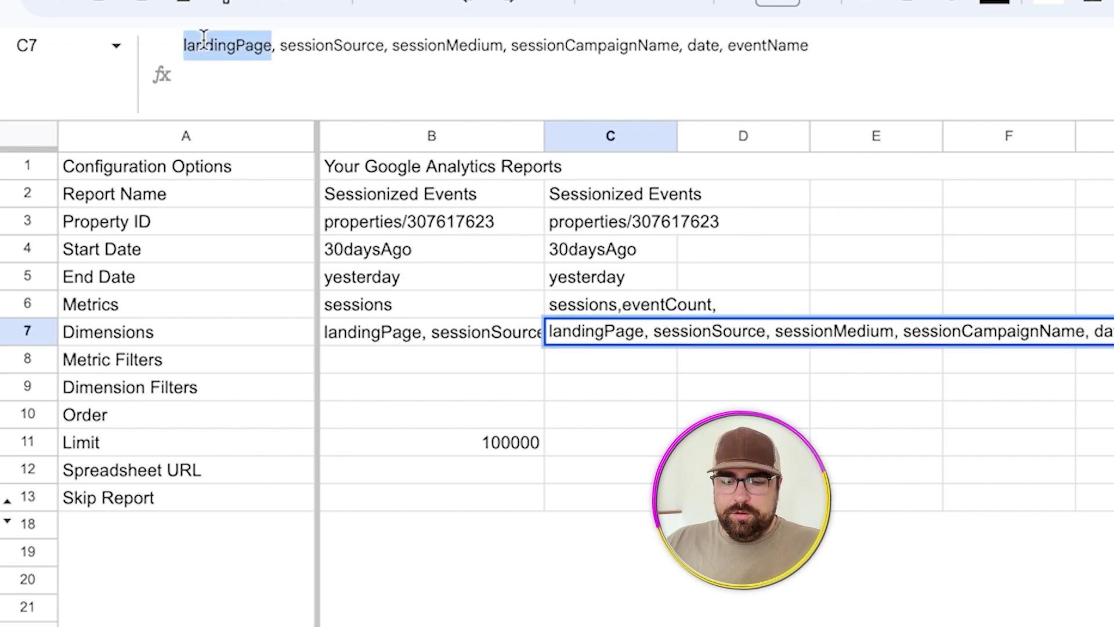
text(pagepath)
key(BackSpace)
key(BackSpace)
key(BackSpace)
text(Path)
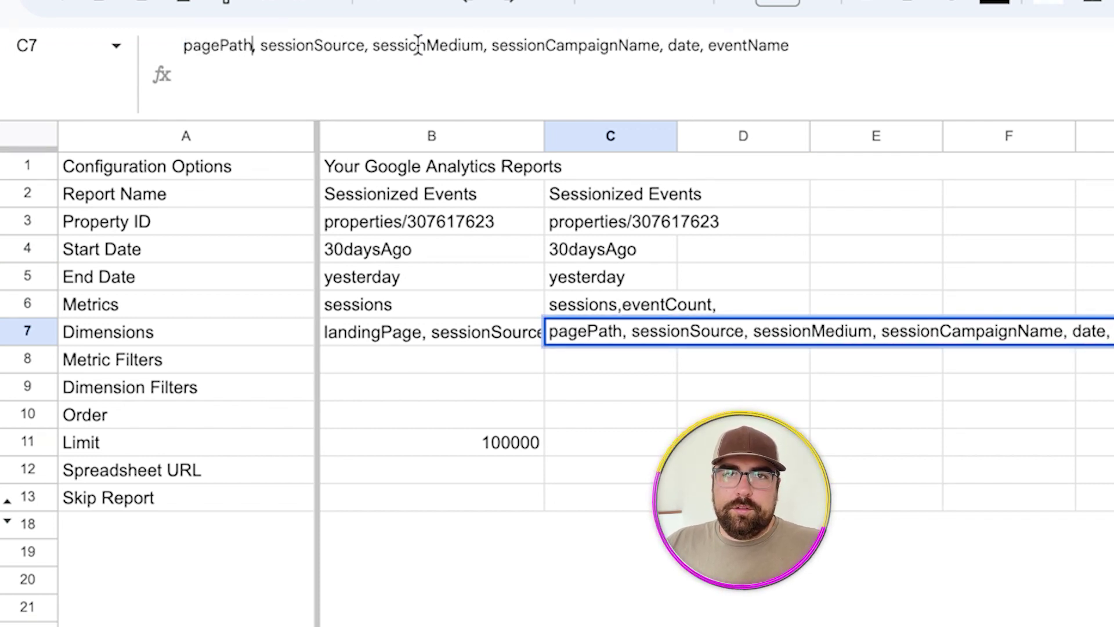
double_click(735, 46)
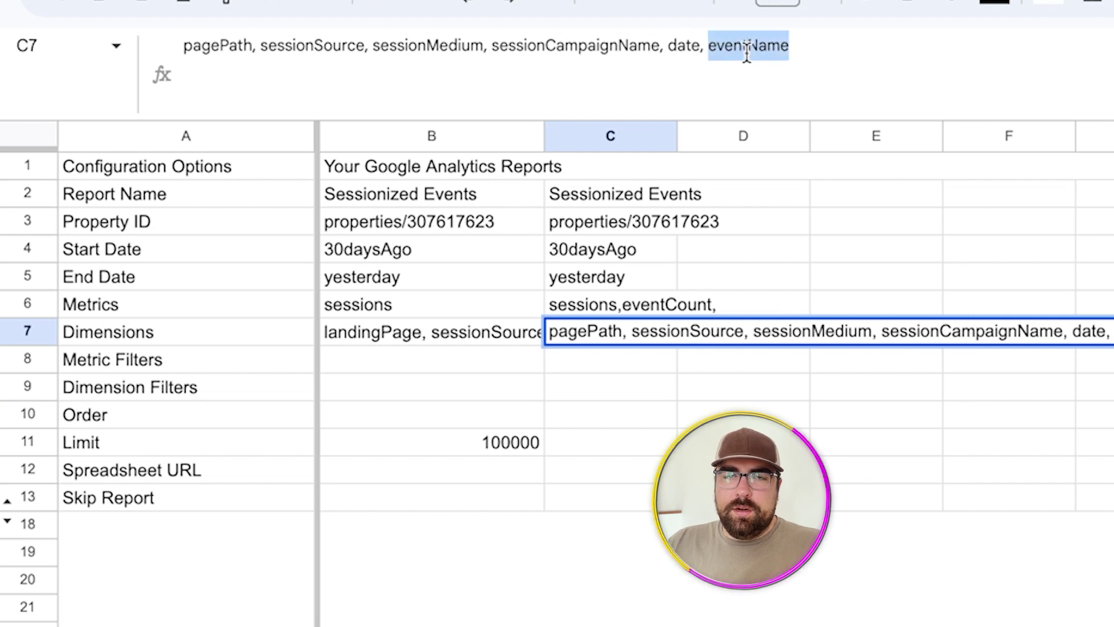
key(BackSpace)
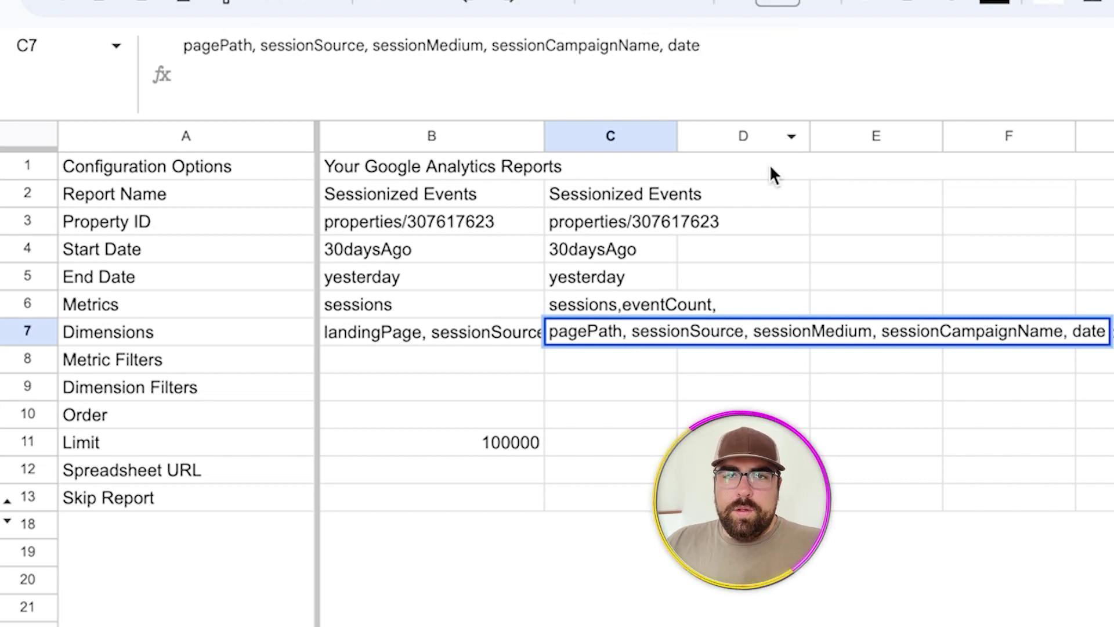
click(687, 410)
- Append totalUser to the second report's metrics in C6, after eventCount
click(613, 307)
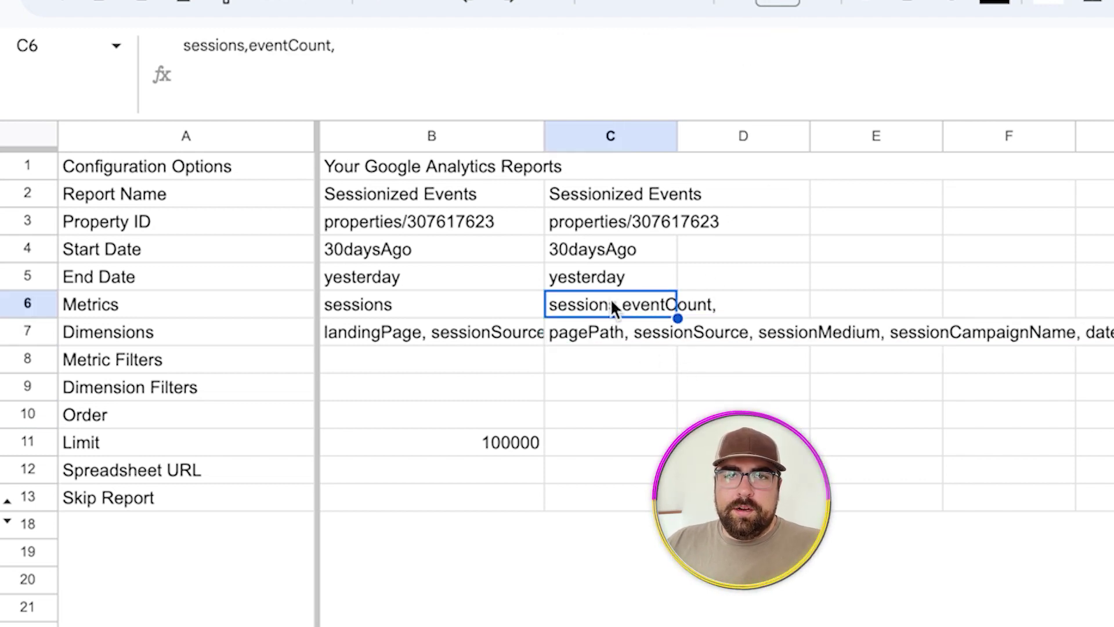
click(430, 62)
text(Tot)
key(BackSpace)
key(BackSpace)
key(BackSpace)
text(totalU)
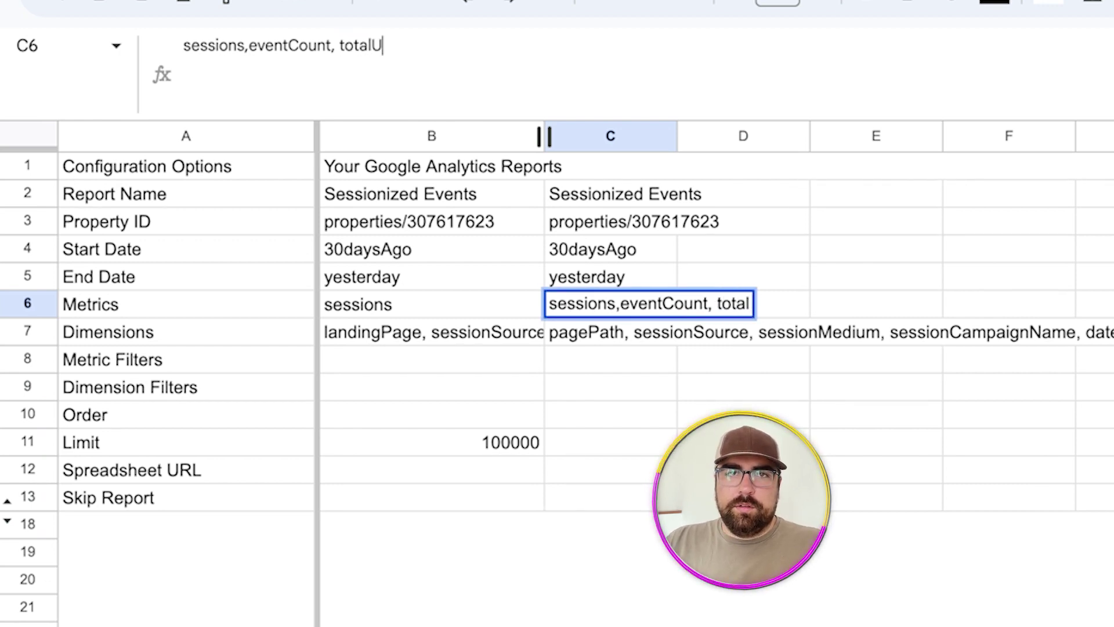
text(ser)
click(816, 416)
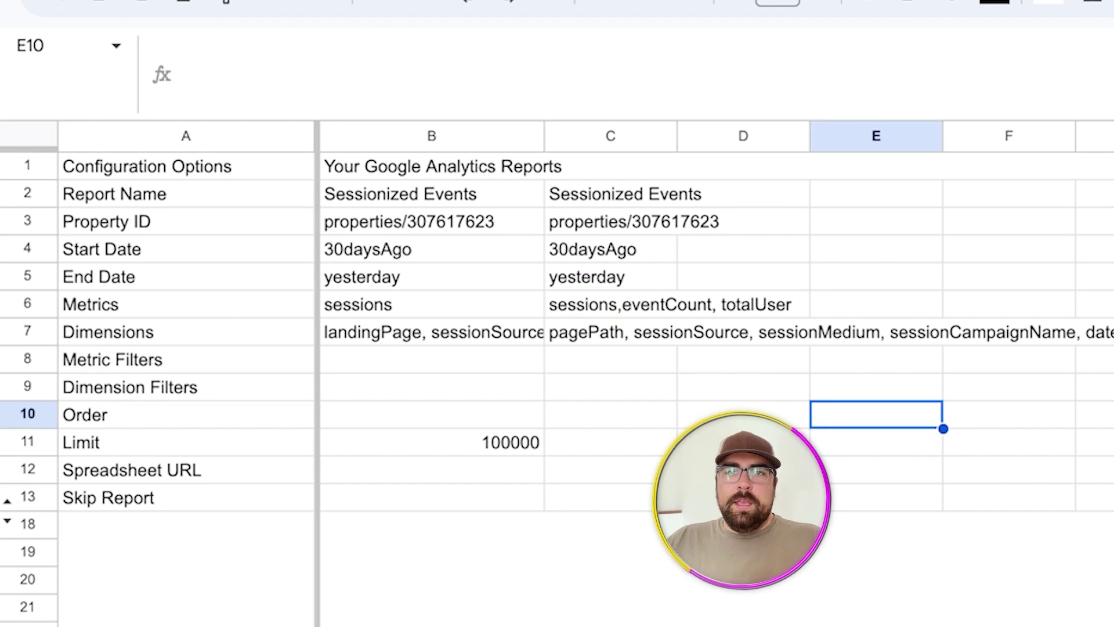
- Rename the second report in C2 as Page Engagement
drag(639, 198, 648, 400)
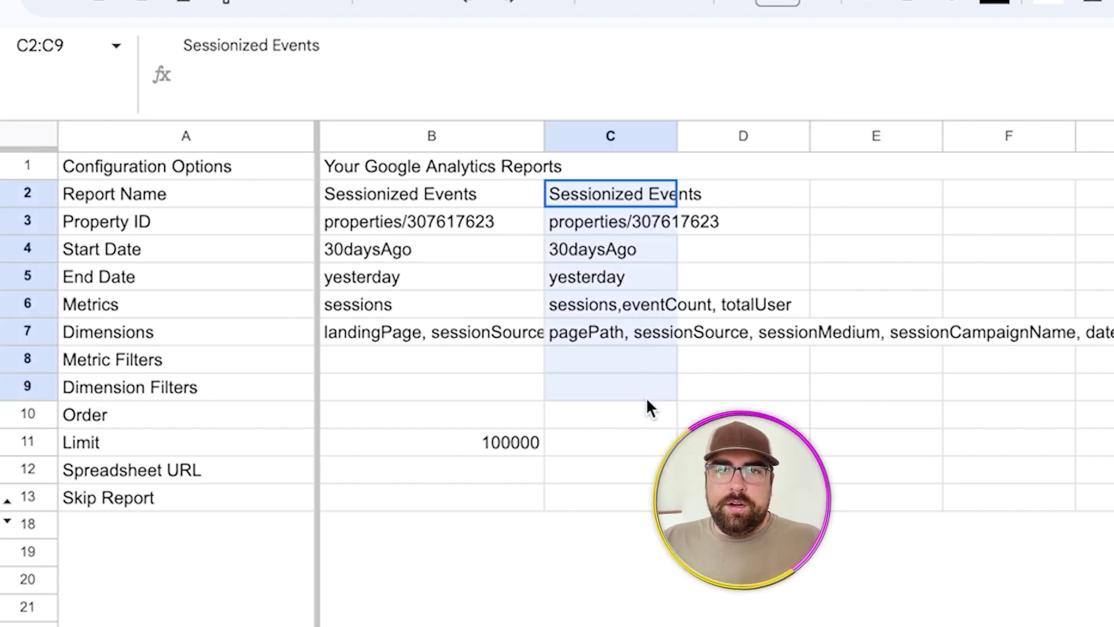
click(634, 199)
text(Page )
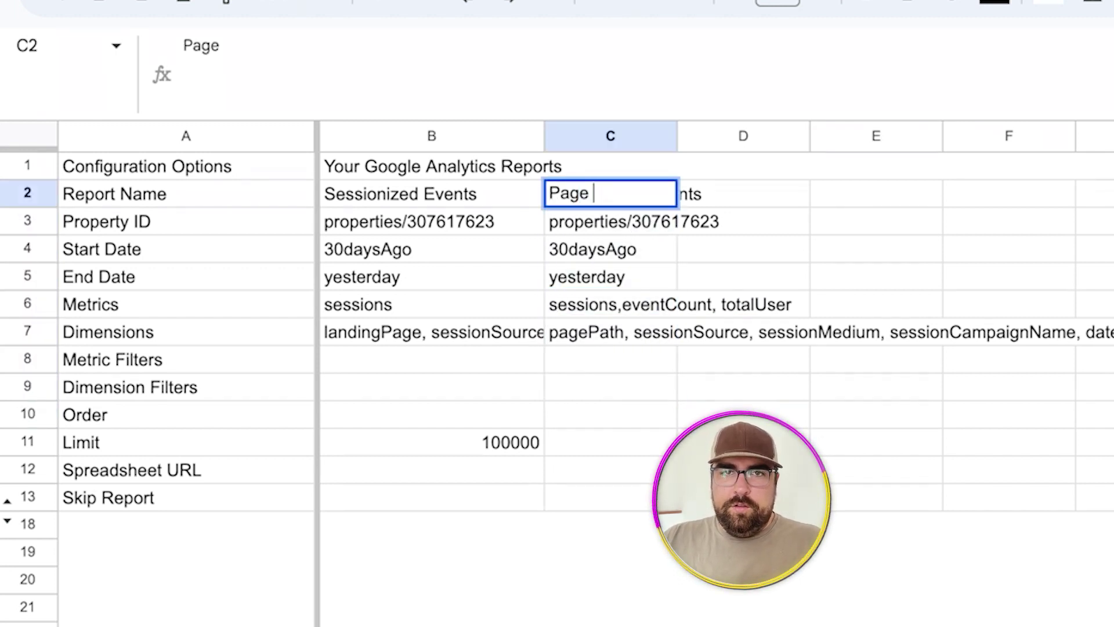
text(Engagement)
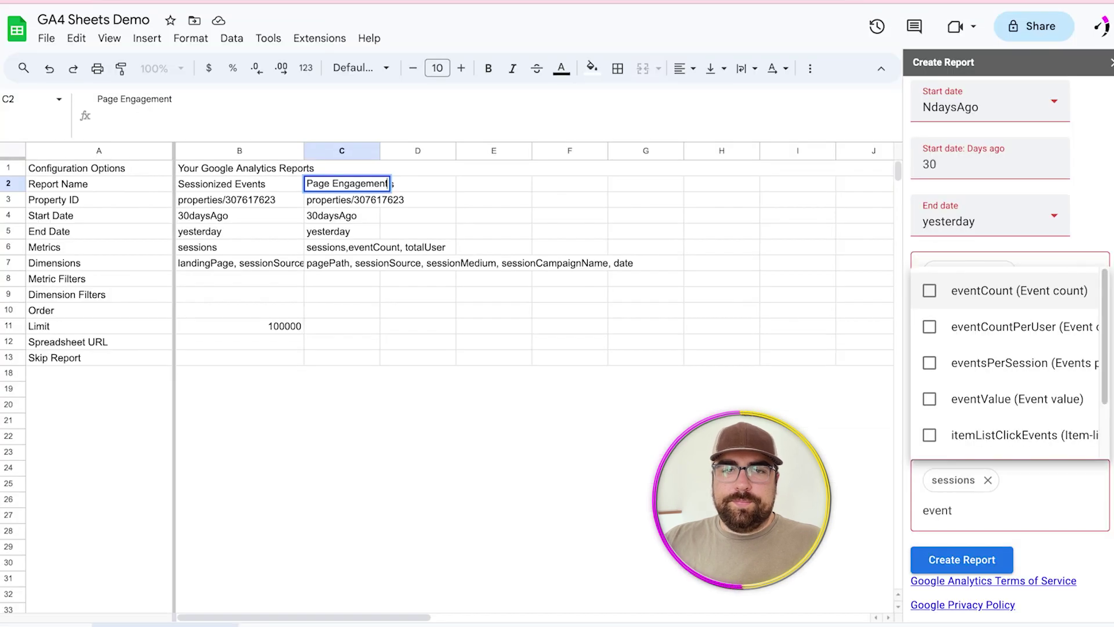
click(402, 263)
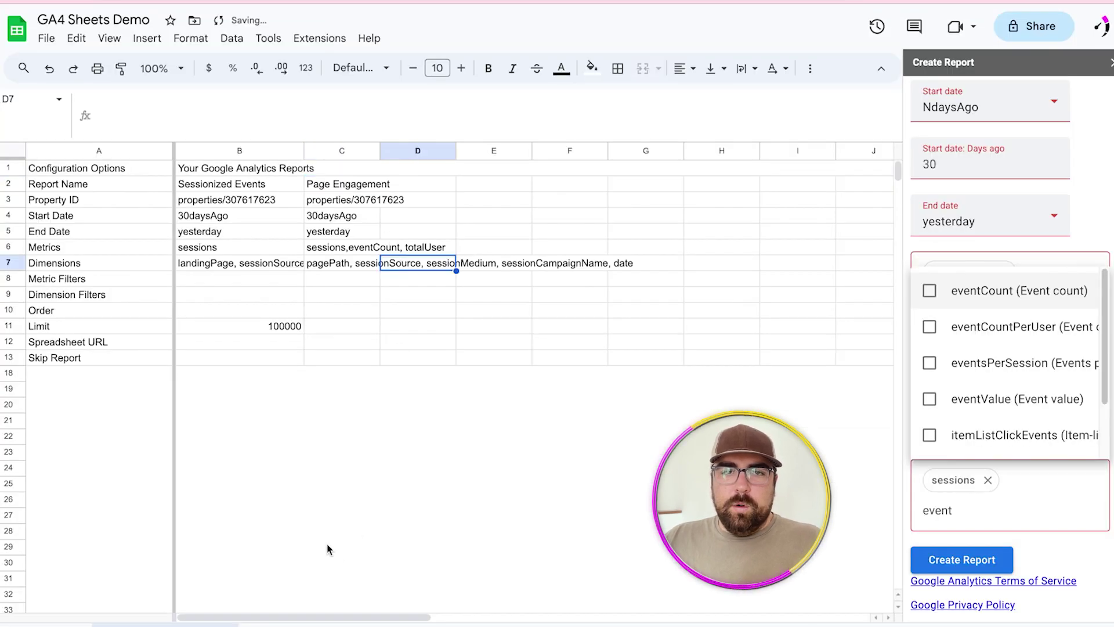
- Run the configured reports with GA4 Reports Builder for Google Analytics
click(319, 38)
mouse_move(549, 211)
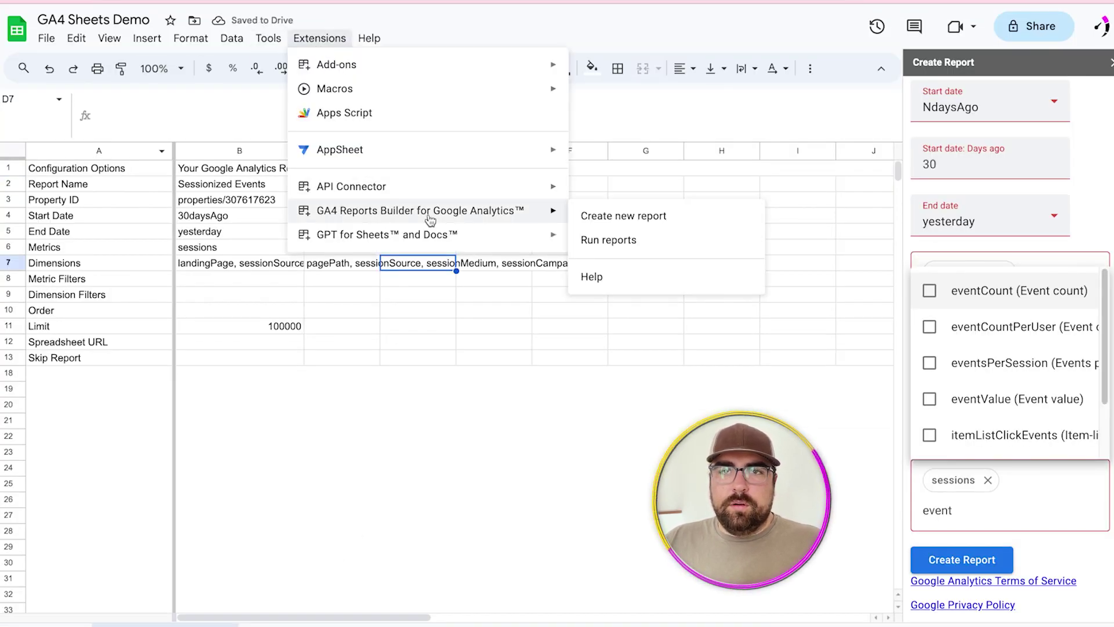
click(667, 241)
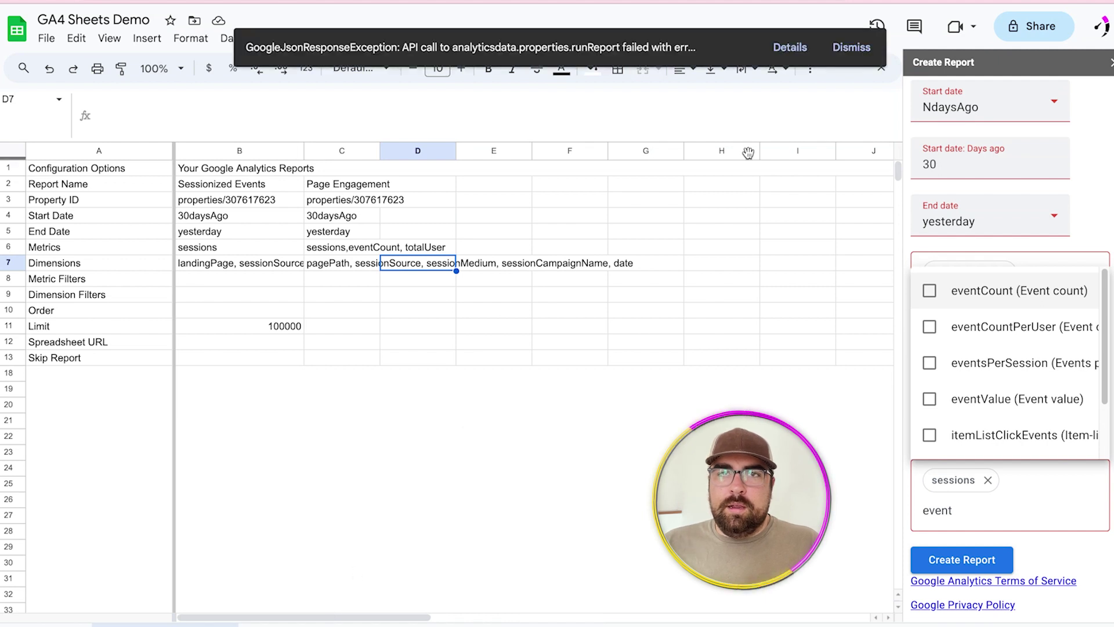
click(516, 247)
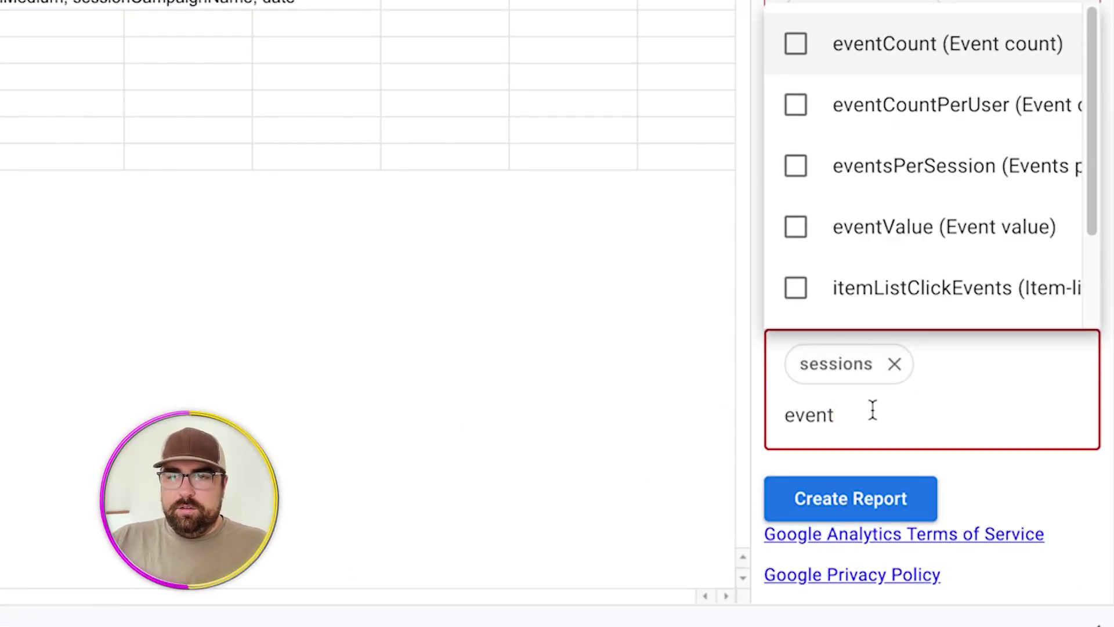
- Add eventCount to the metrics in the Create Report form, alongside sessions
key(BackSpace)
key(BackSpace)
key(BackSpace)
key(BackSpace)
key(BackSpace)
text(eventc)
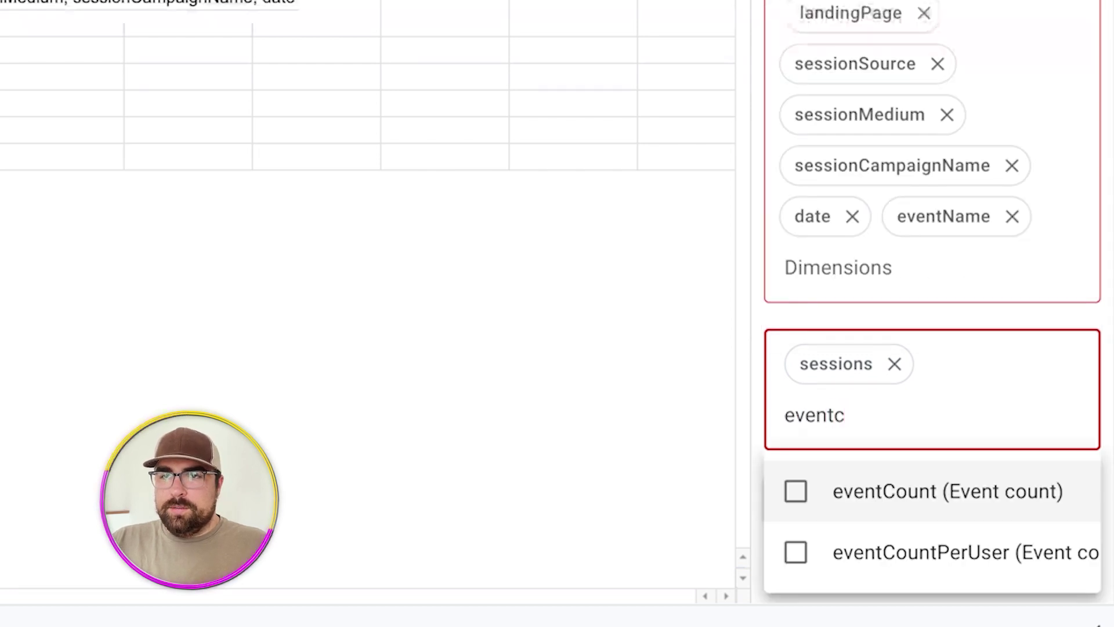
click(801, 493)
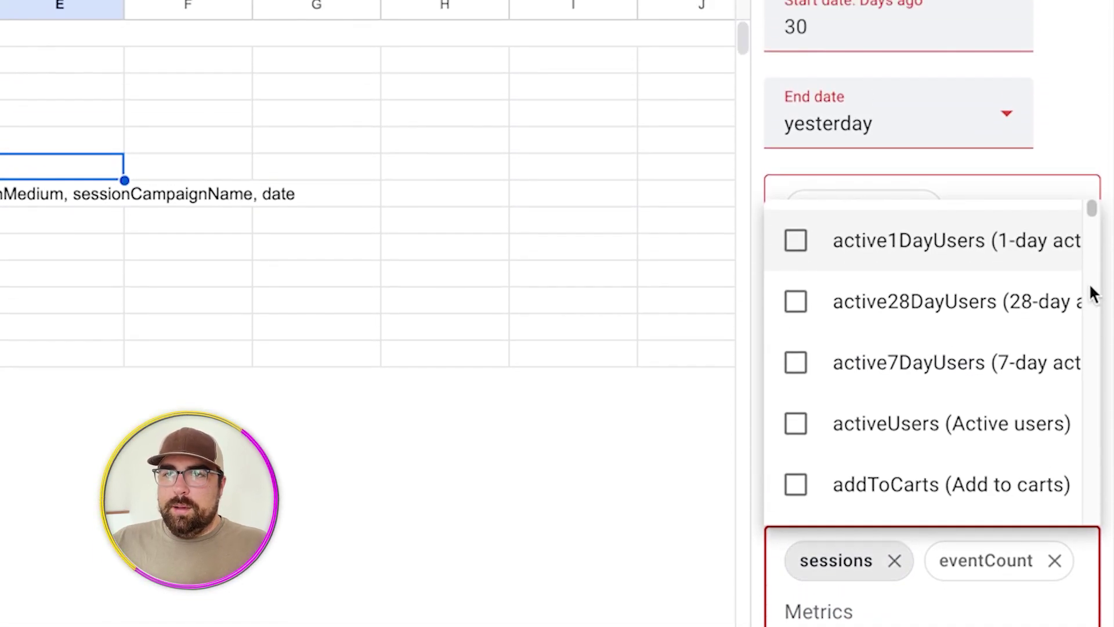
click(1085, 117)
- In the Create Report form's dimensions, remove landingPage and eventName and add pagePath
click(923, 211)
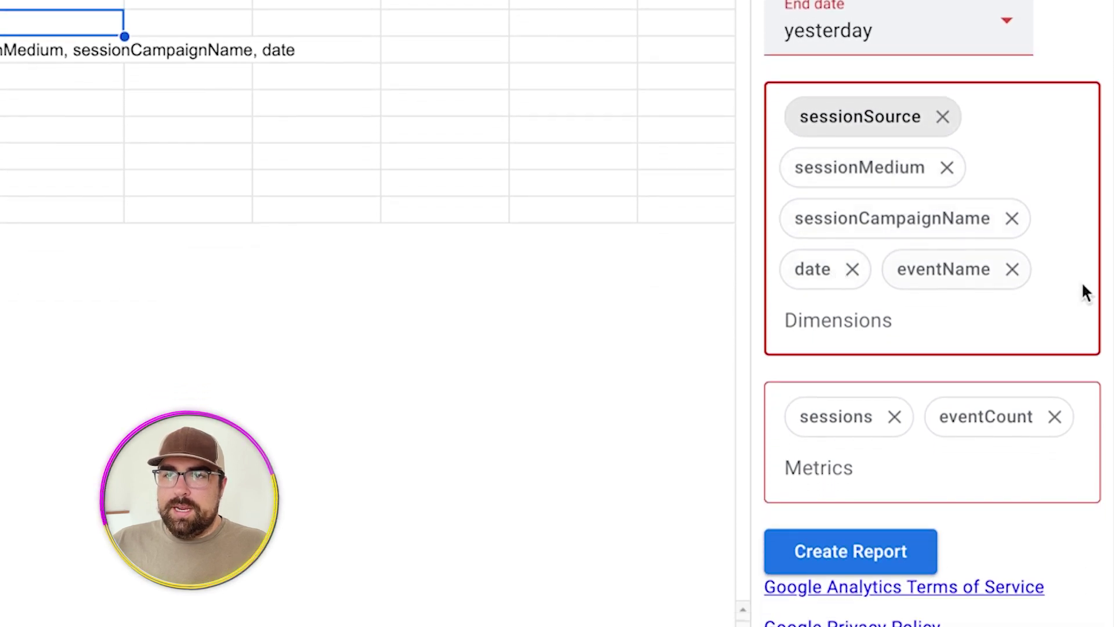
click(1012, 268)
click(1007, 323)
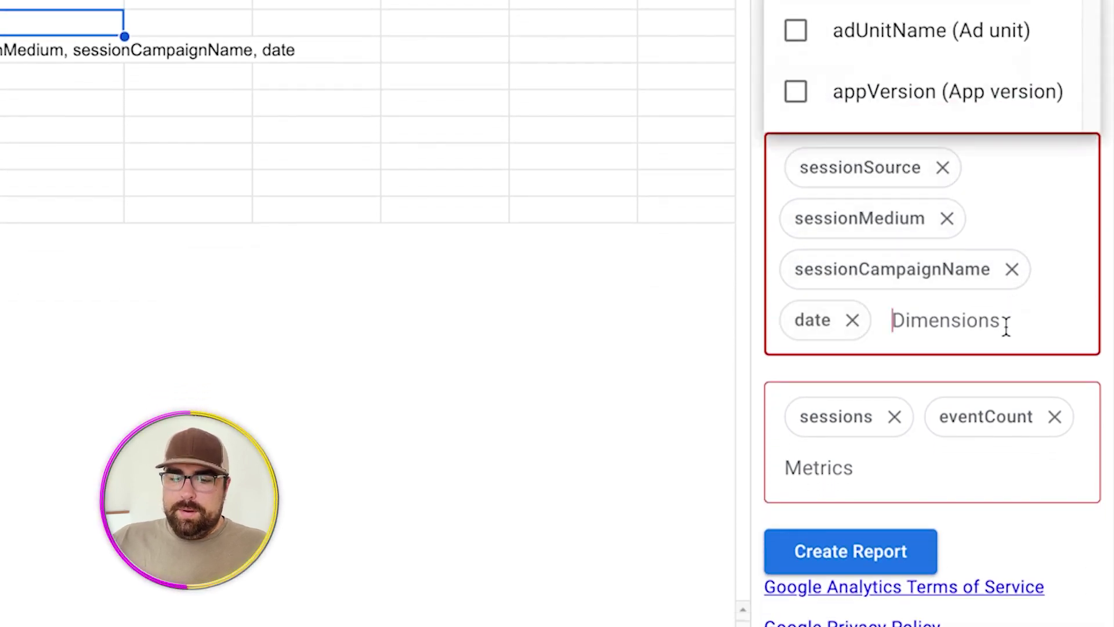
text(path)
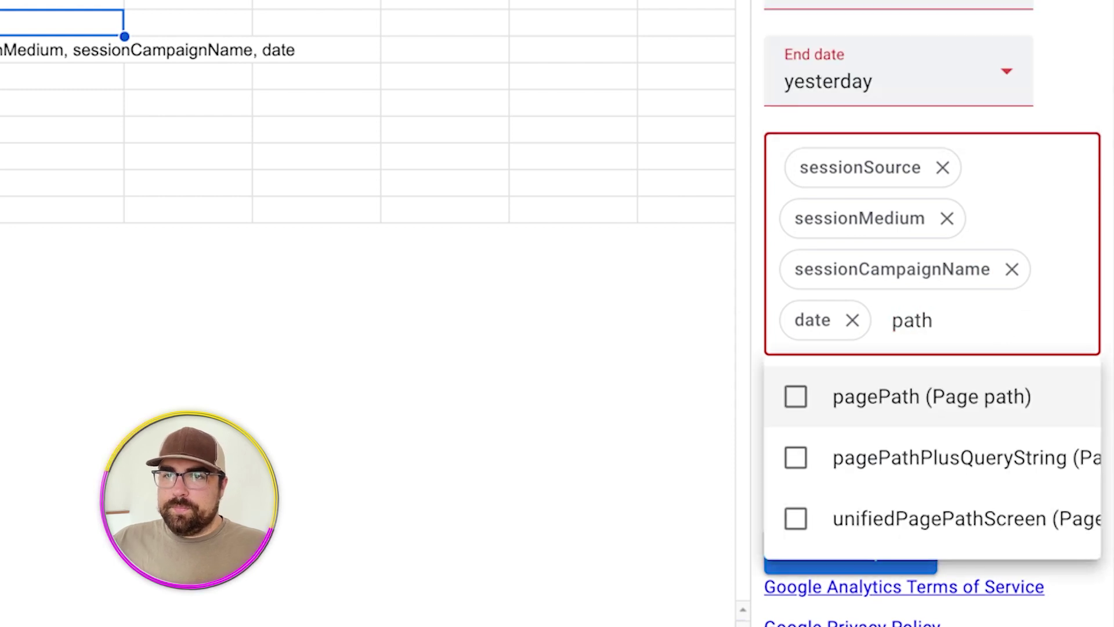
click(804, 398)
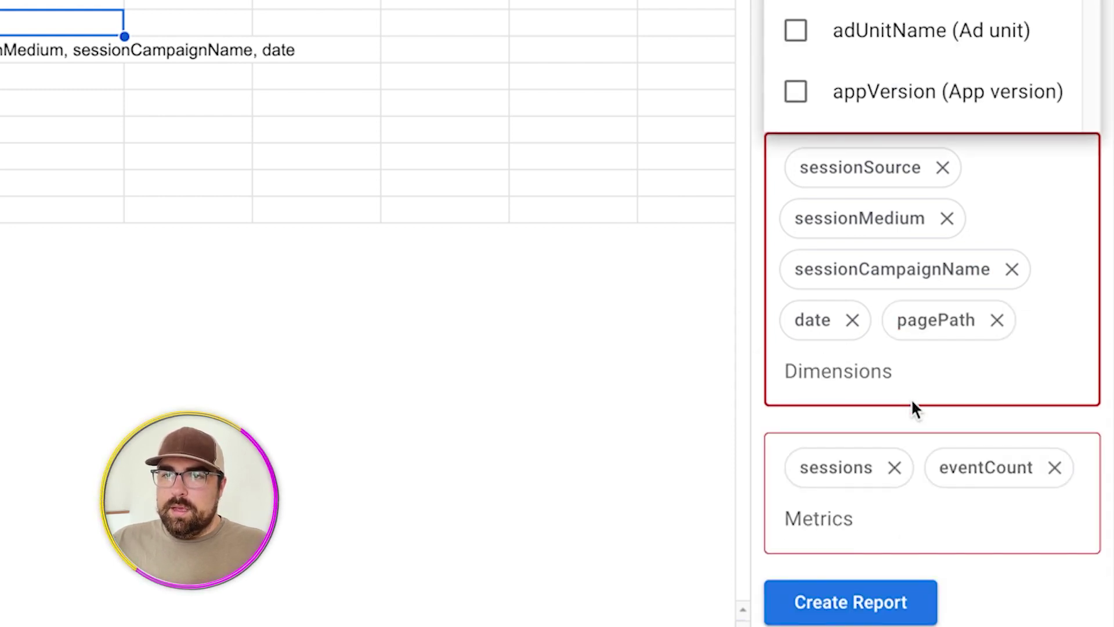
- Add totalUsers and activeUsers to the Create Report form's metrics and create the report configuration
click(853, 517)
text(us)
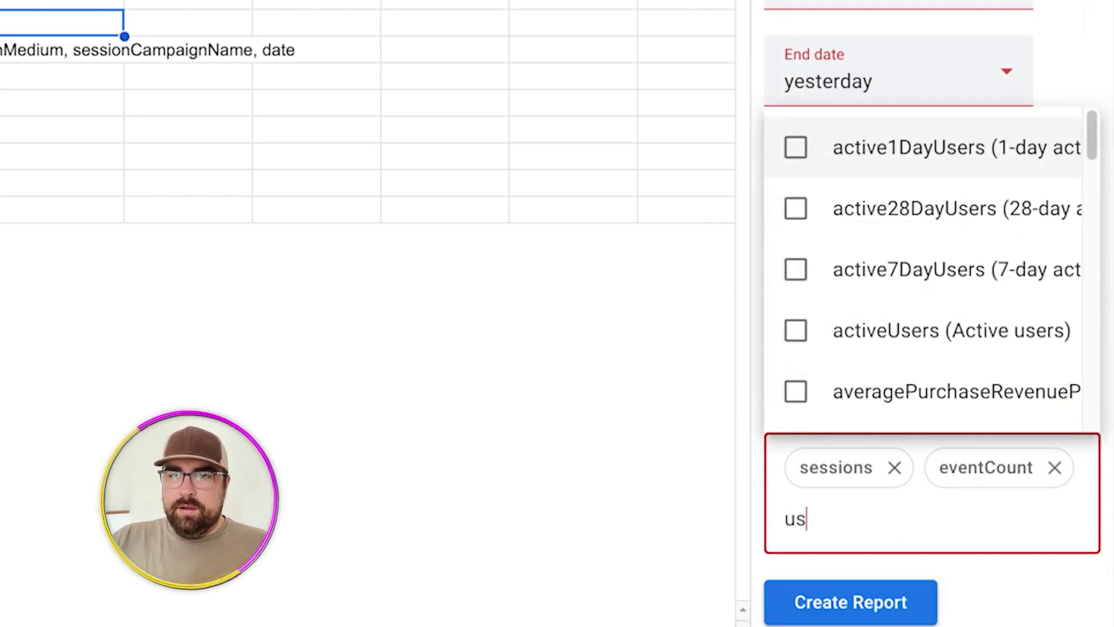
key(BackSpace)
key(BackSpace)
text(totalu)
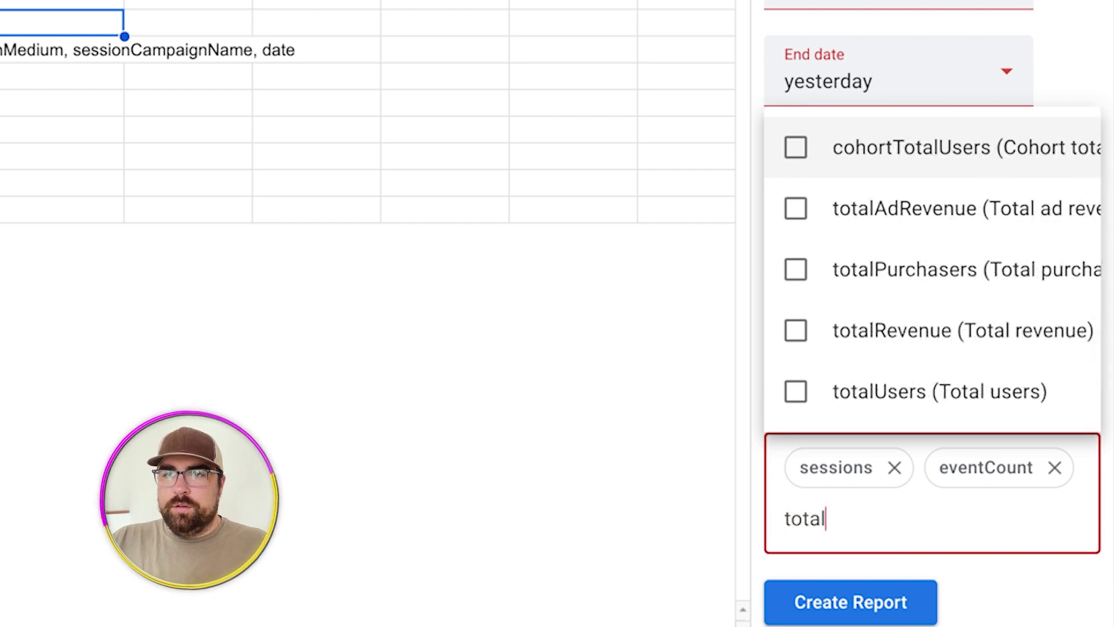
click(793, 392)
text(active)
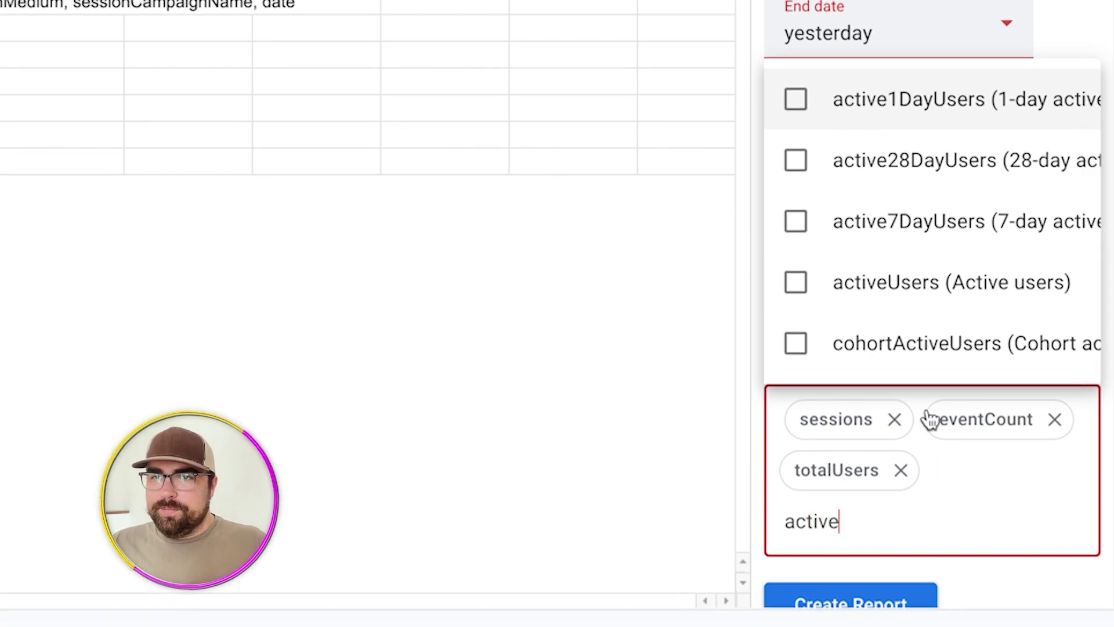
click(799, 285)
click(897, 603)
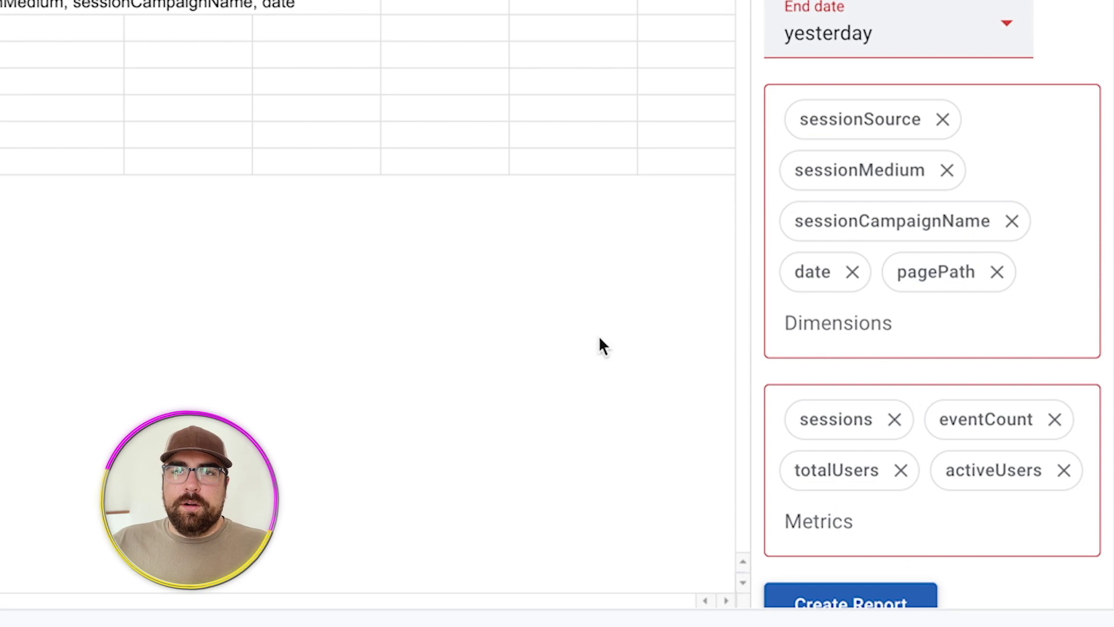
- Clear the old Page Engagement configuration in C2:C8 and copy the newly created report's configuration from column D into column C, starting at C2
drag(596, 150, 625, 301)
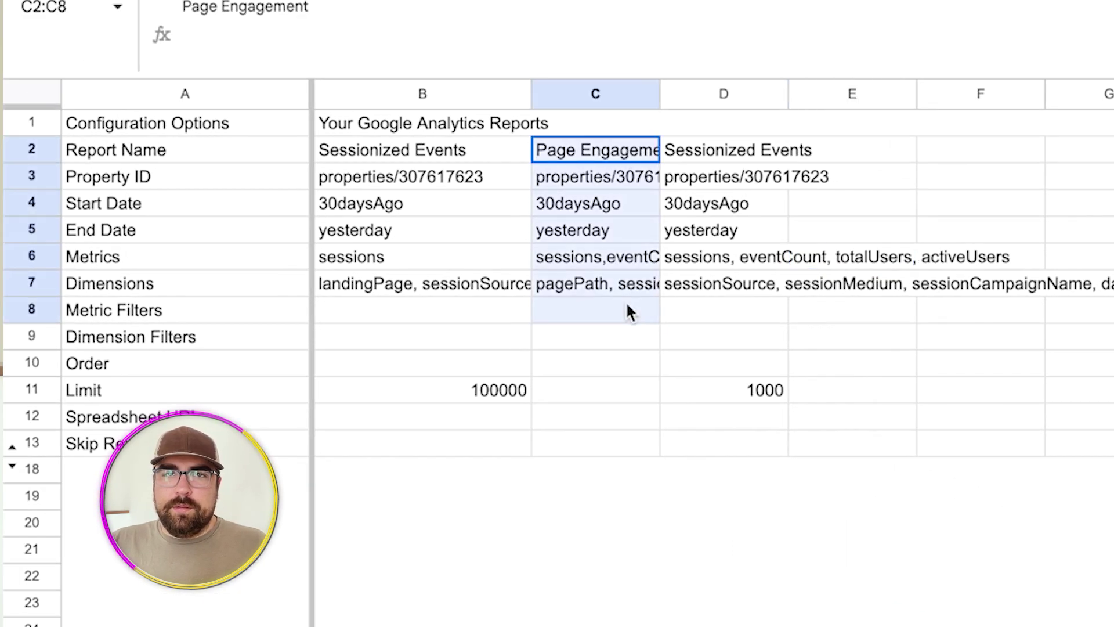
key(Delete)
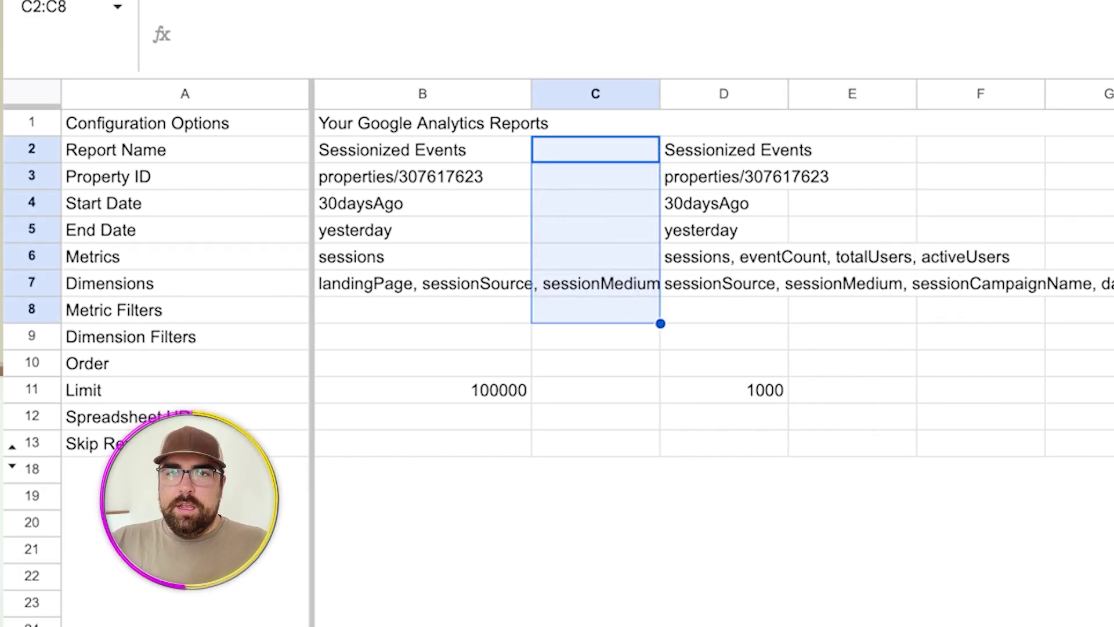
drag(725, 150, 691, 447)
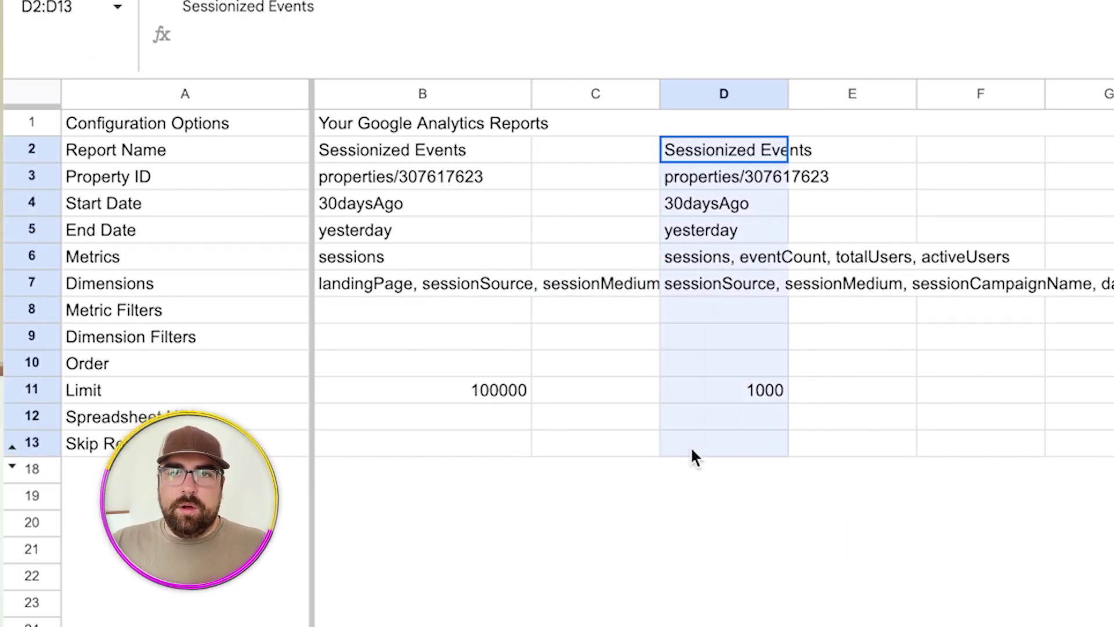
drag(723, 95, 645, 93)
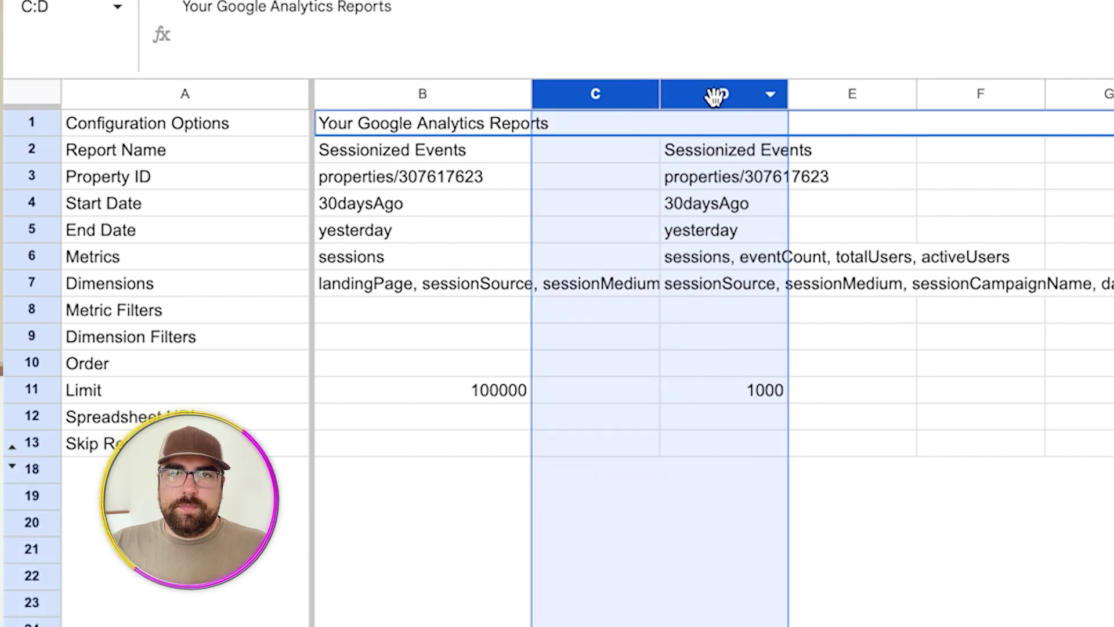
click(723, 174)
drag(724, 150, 719, 390)
key(ctrl+c)
click(574, 154)
key(ctrl+v)
- Clear the second report's limit in C11
click(609, 390)
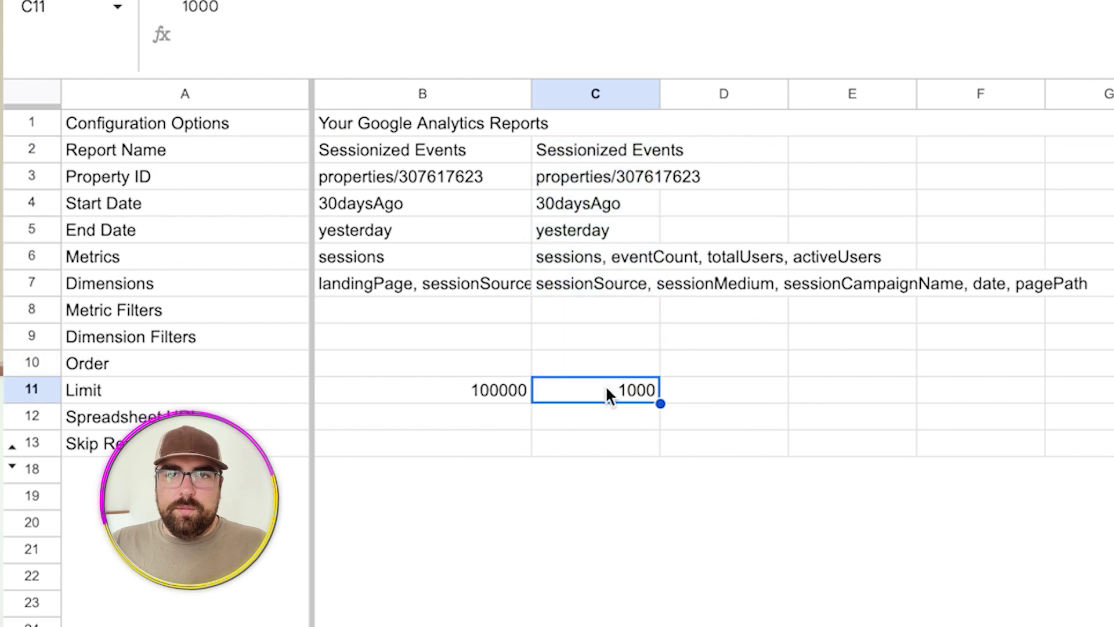
key(Delete)
click(852, 46)
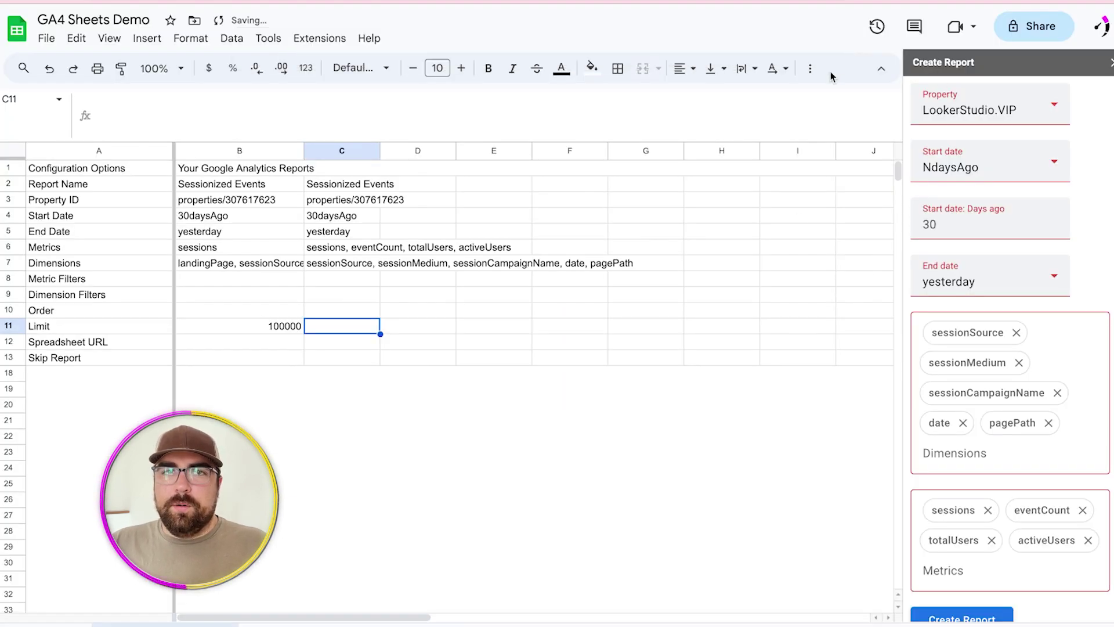
- Run the configured reports with GA4 Reports Builder for Google Analytics
click(319, 38)
mouse_move(368, 212)
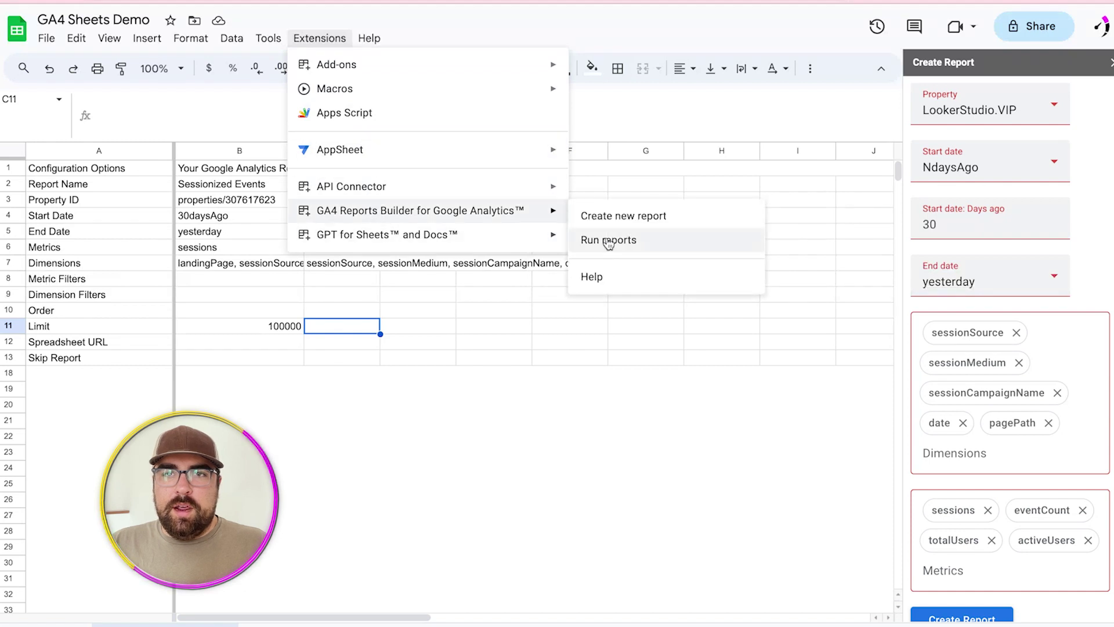
click(610, 240)
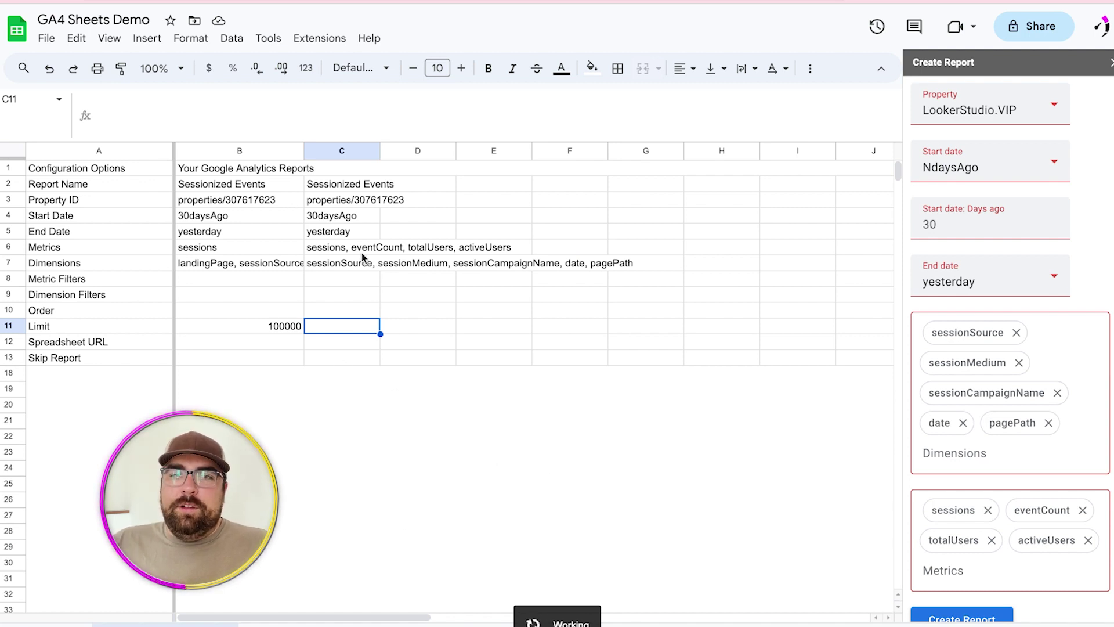
- Rename the second report in C2 as Page Report
click(341, 187)
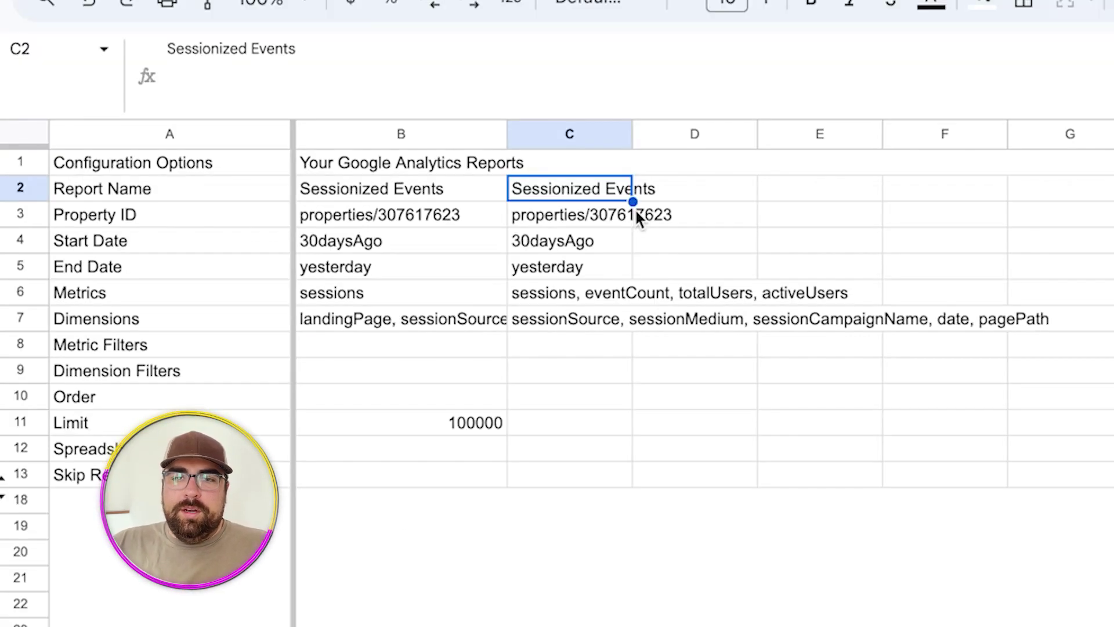
text(Page Report)
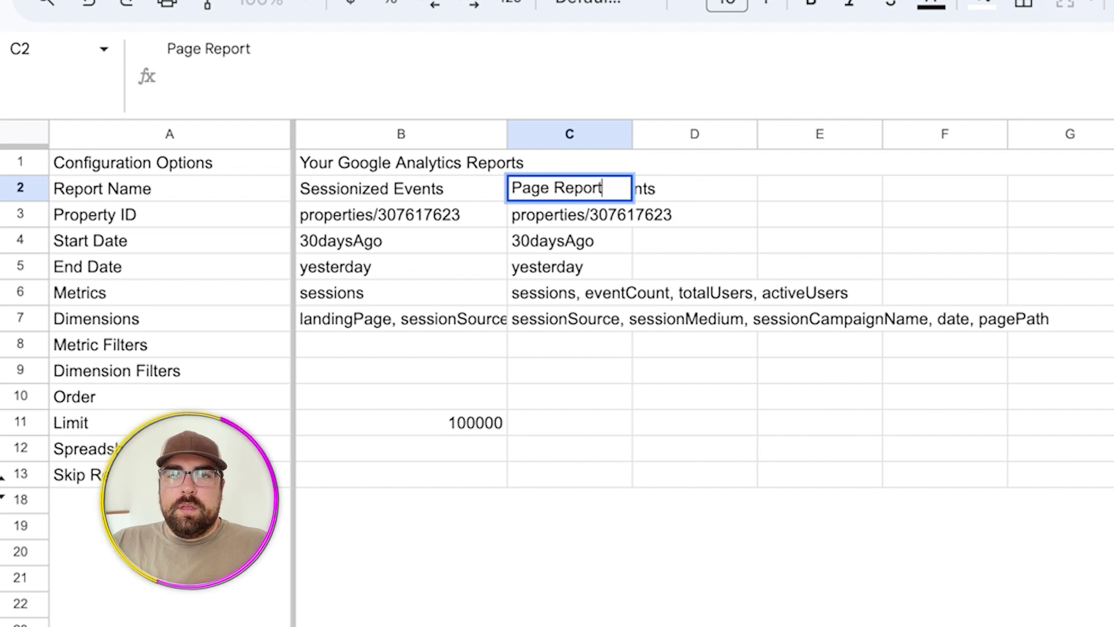
key(Return)
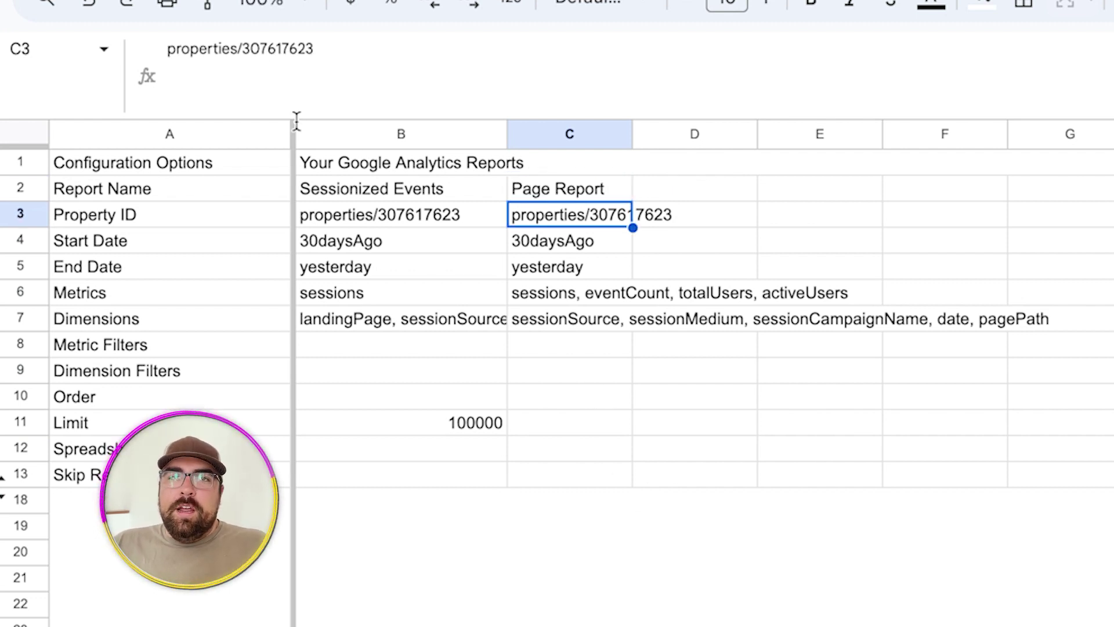
- Run the configured reports again with GA4 Reports Builder for Google Analytics and dismiss the completion message
click(897, 435)
click(319, 38)
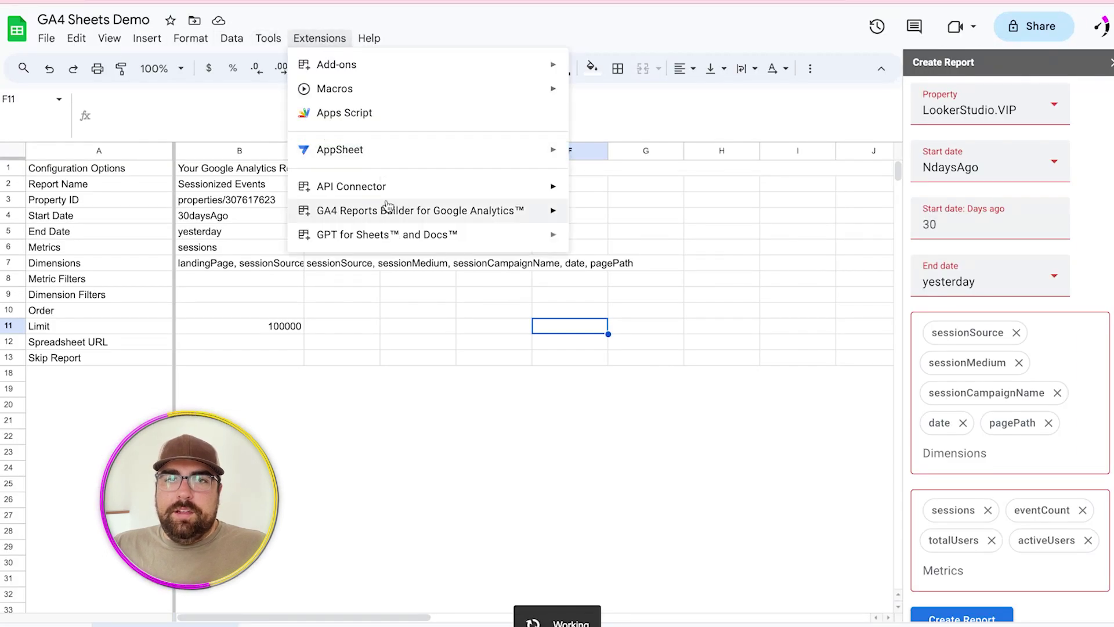
mouse_move(388, 209)
click(651, 247)
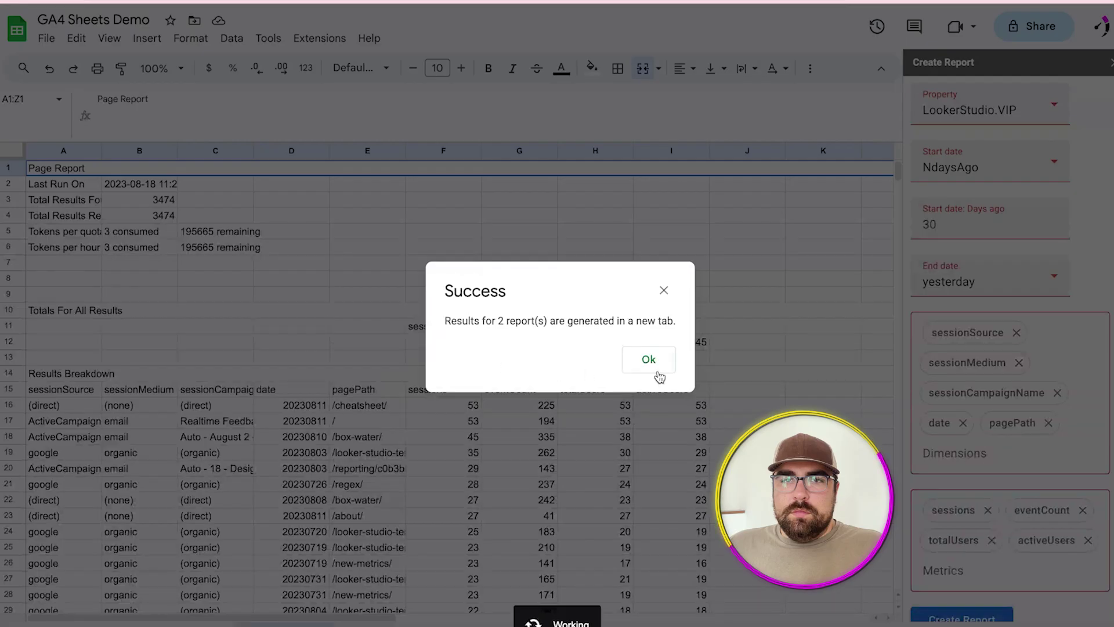
click(650, 358)
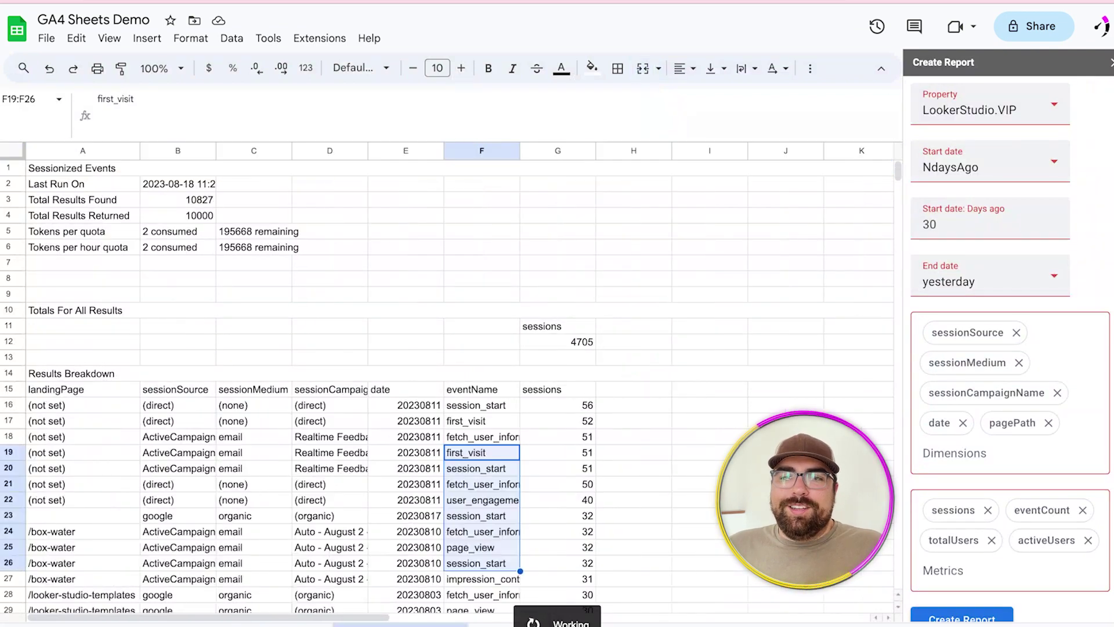
- Examine the Page Report results breakdown, checking the page paths against sessions, event counts and user metrics
scroll(242, 453, down, 4)
click(367, 342)
drag(367, 247, 367, 548)
drag(407, 495, 339, 252)
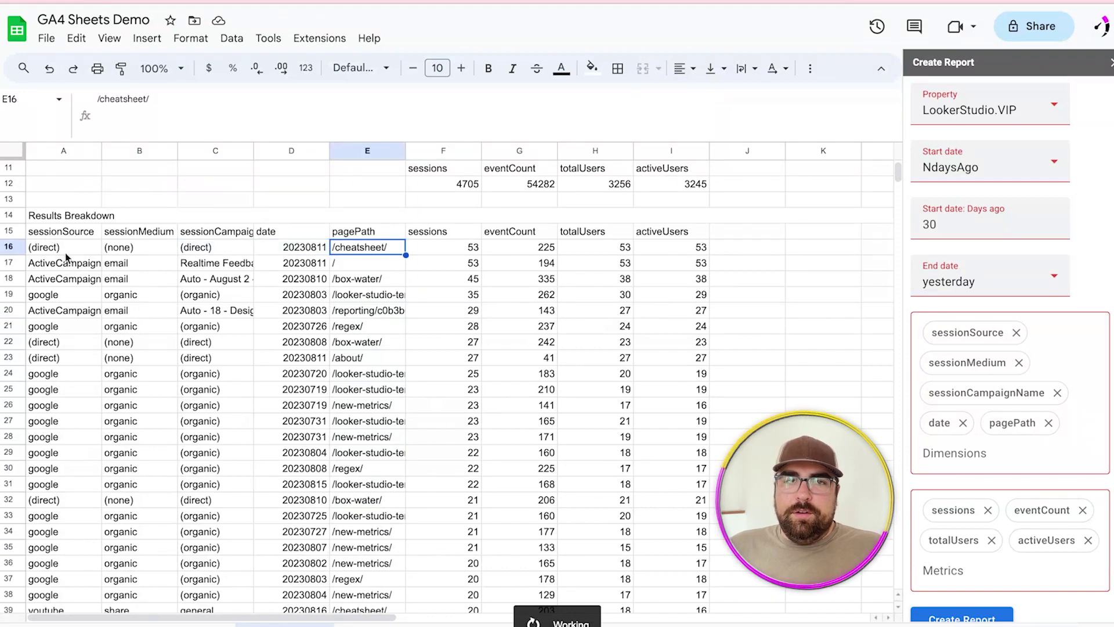
click(378, 281)
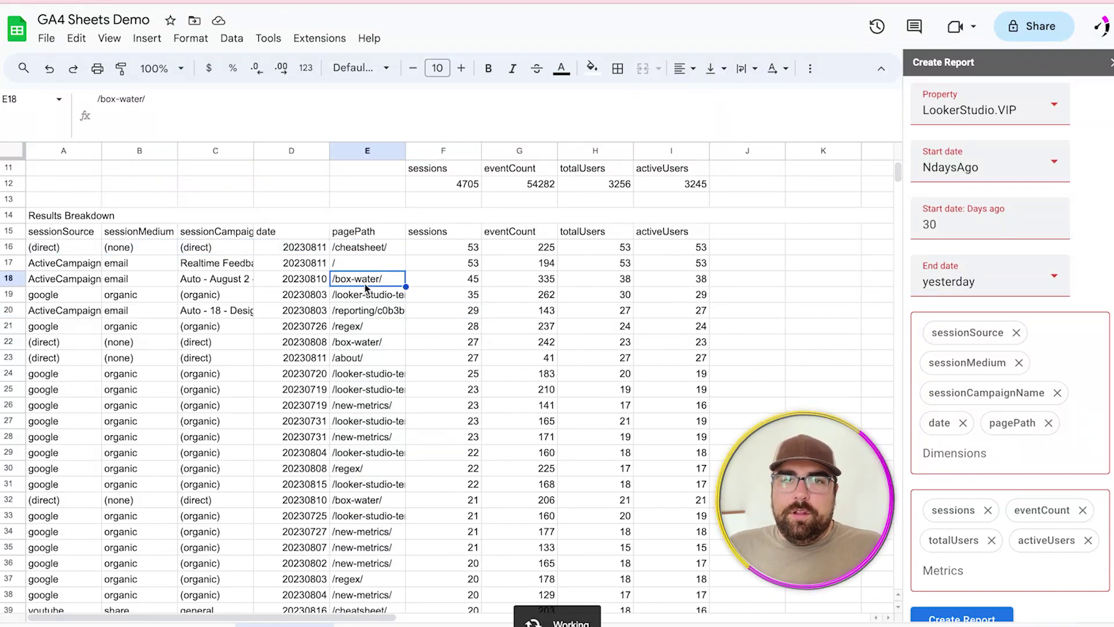
click(676, 359)
scroll(405, 554, up, 3)
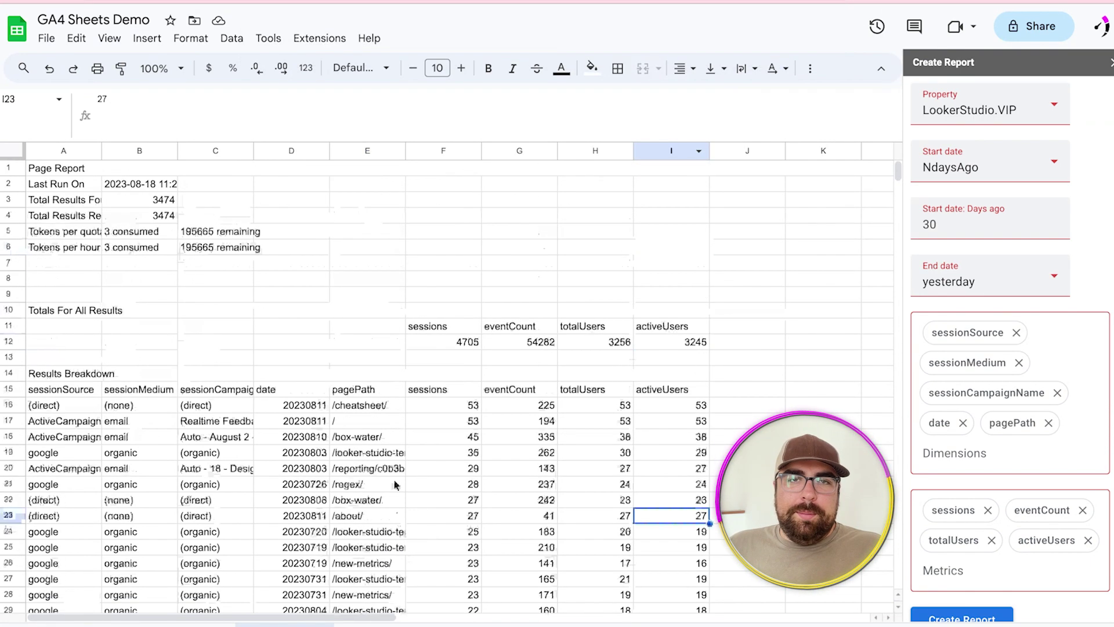
- Return to the report configuration sheet and review the report names, limits, metrics and dimensions
key(ctrl+Page_Up)
drag(359, 173, 362, 214)
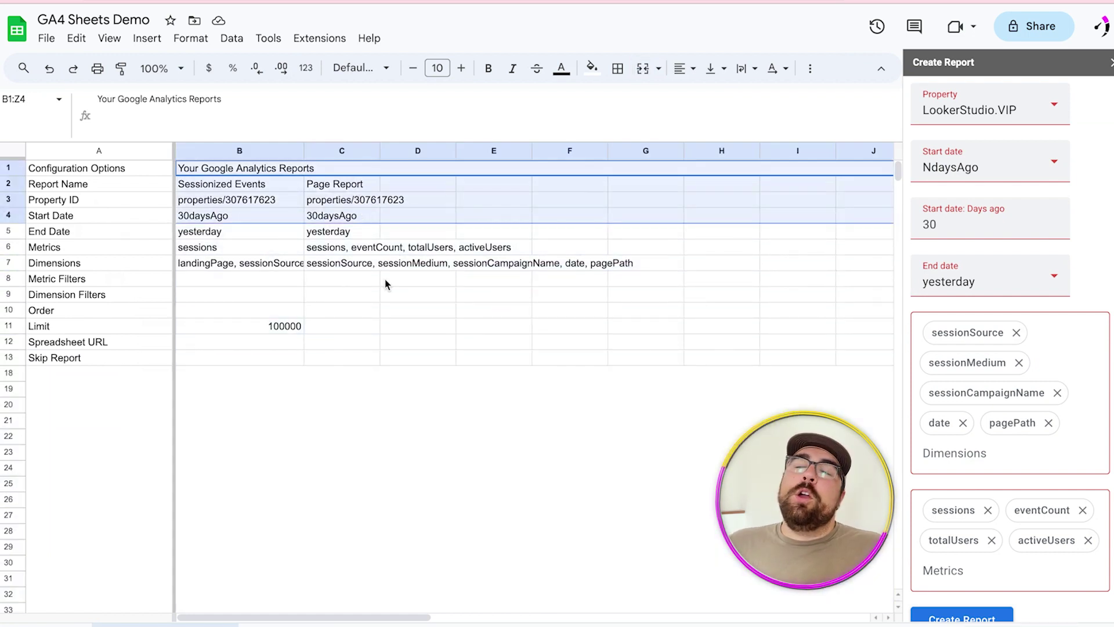
click(239, 328)
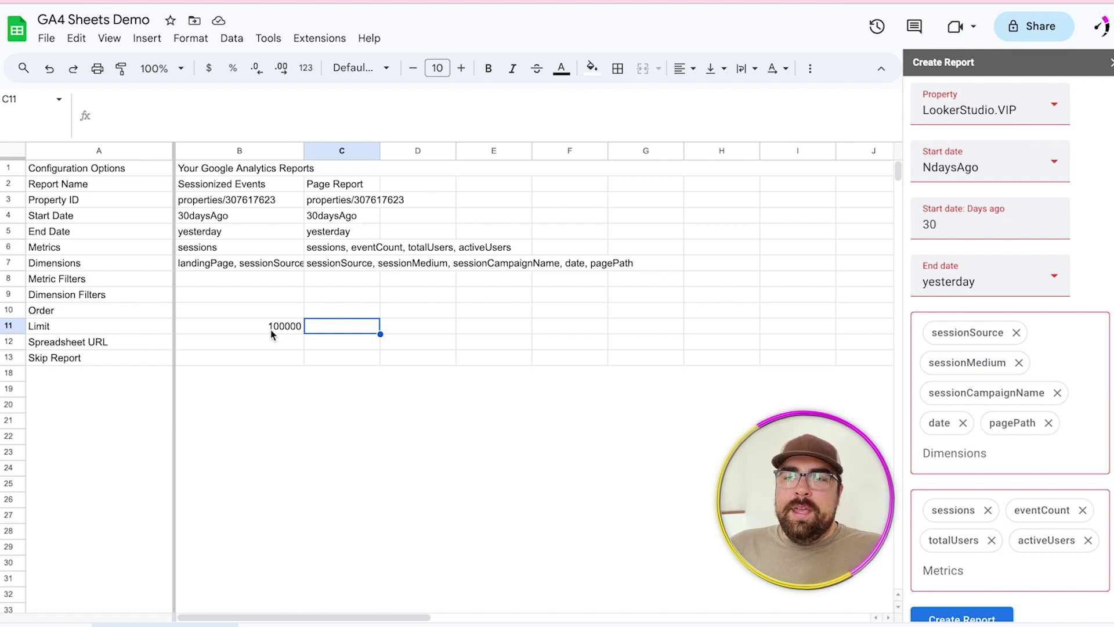
scroll(563, 313, right, 2)
scroll(935, 460, down, 1)
scroll(1008, 556, up, 3)
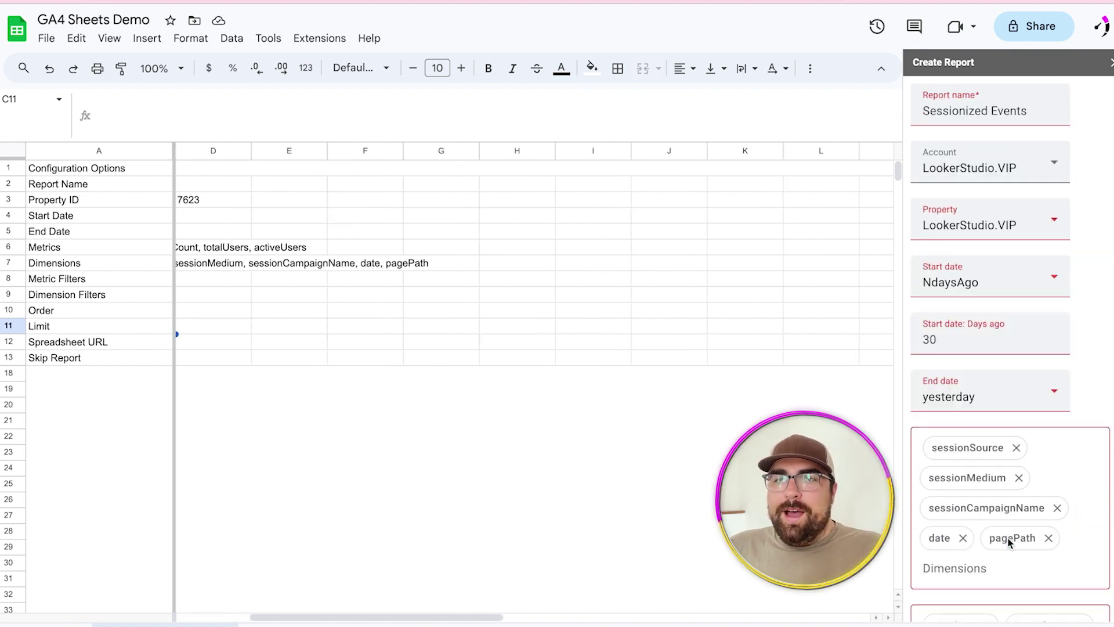